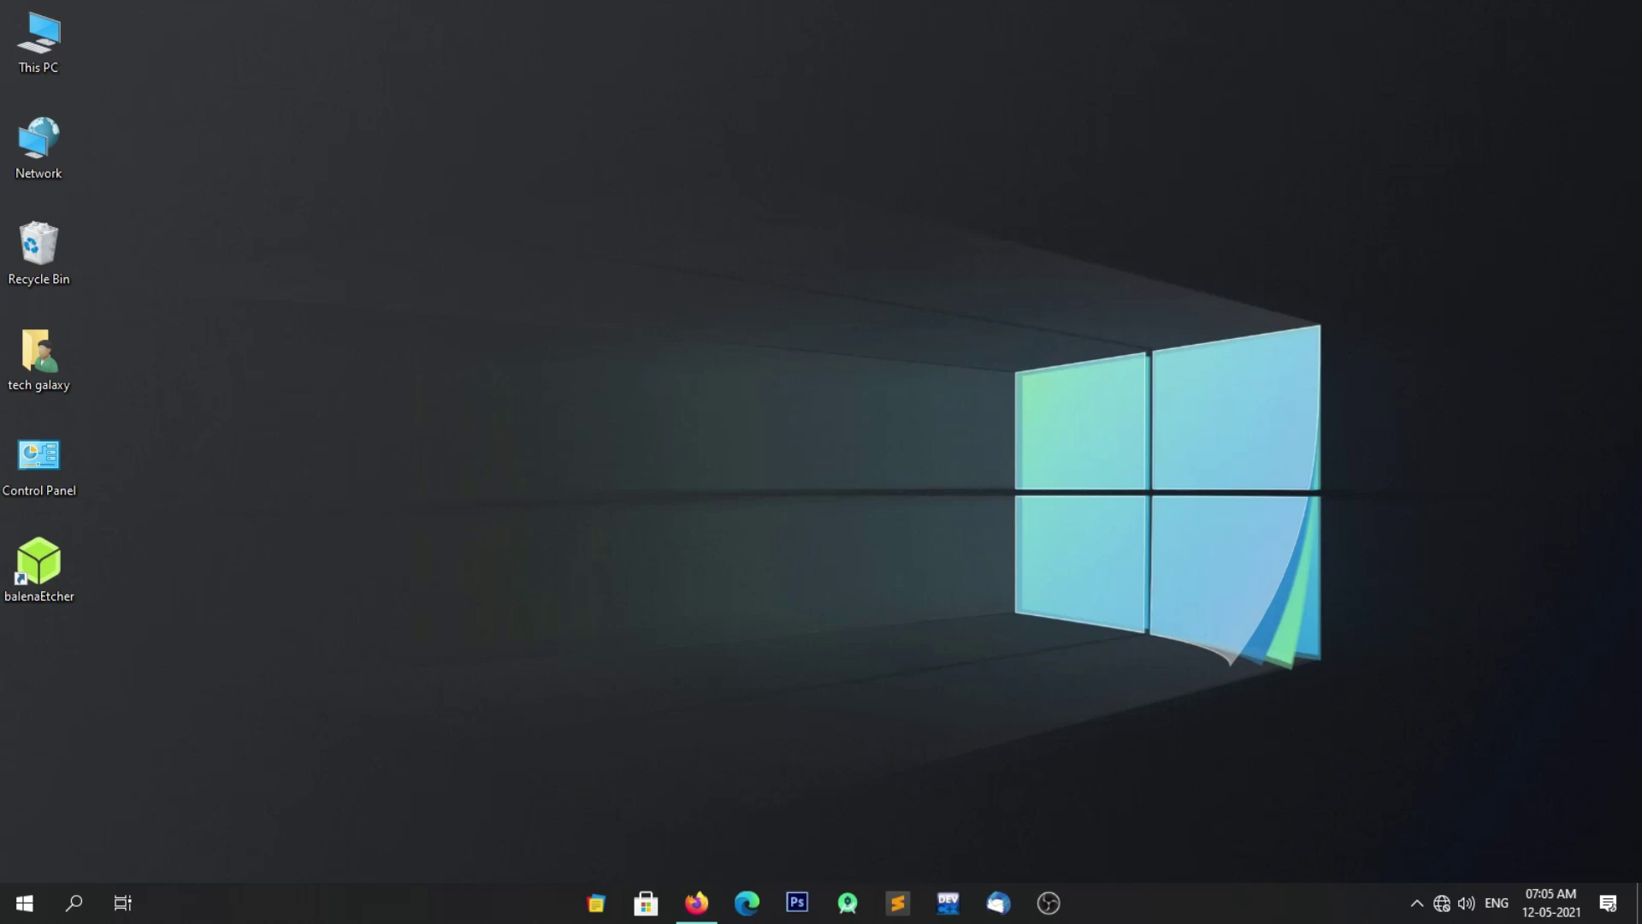
# Open Disk Management and shrink the E: volume on Disk 0 by 30720 MB.
pyautogui.rightClick(24, 902)
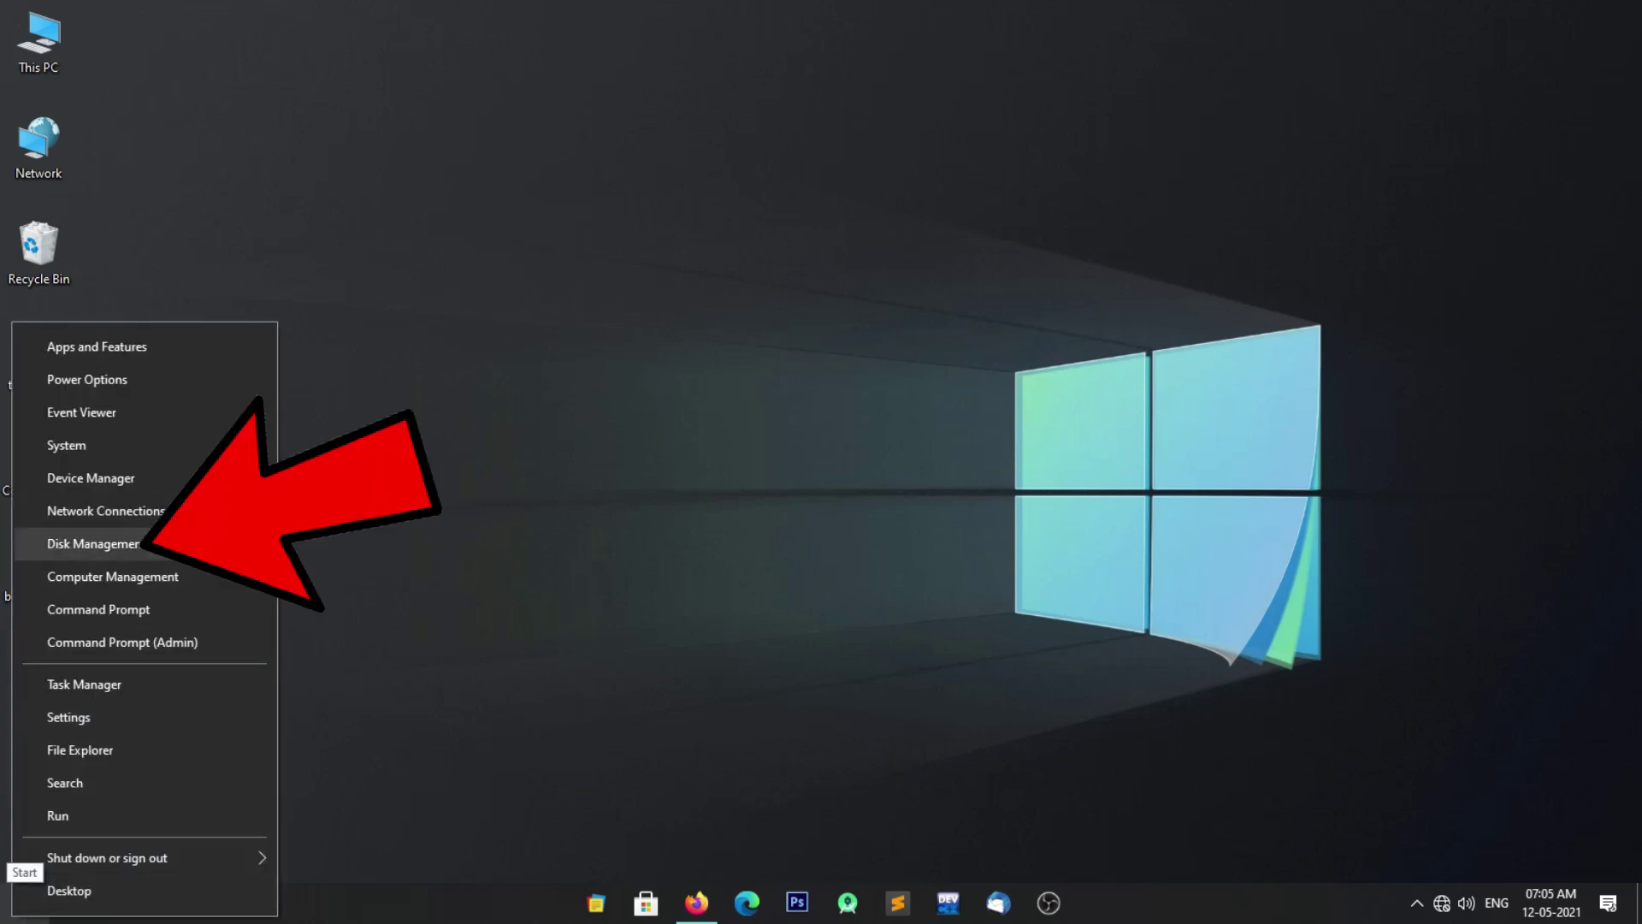
pyautogui.click(188, 543)
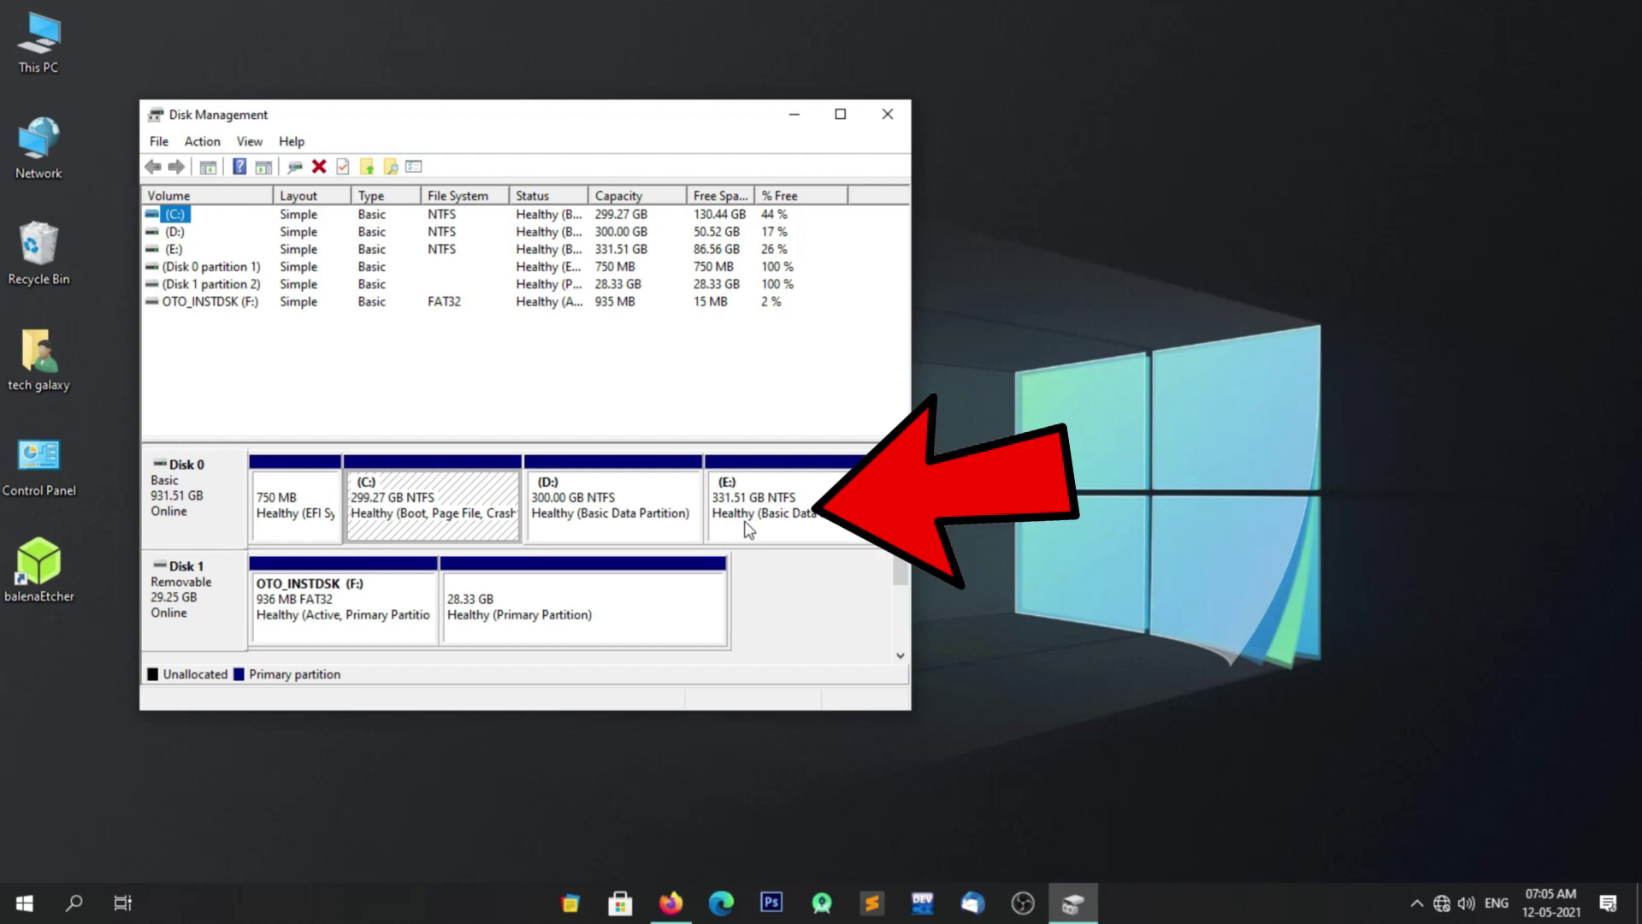
pyautogui.click(749, 529)
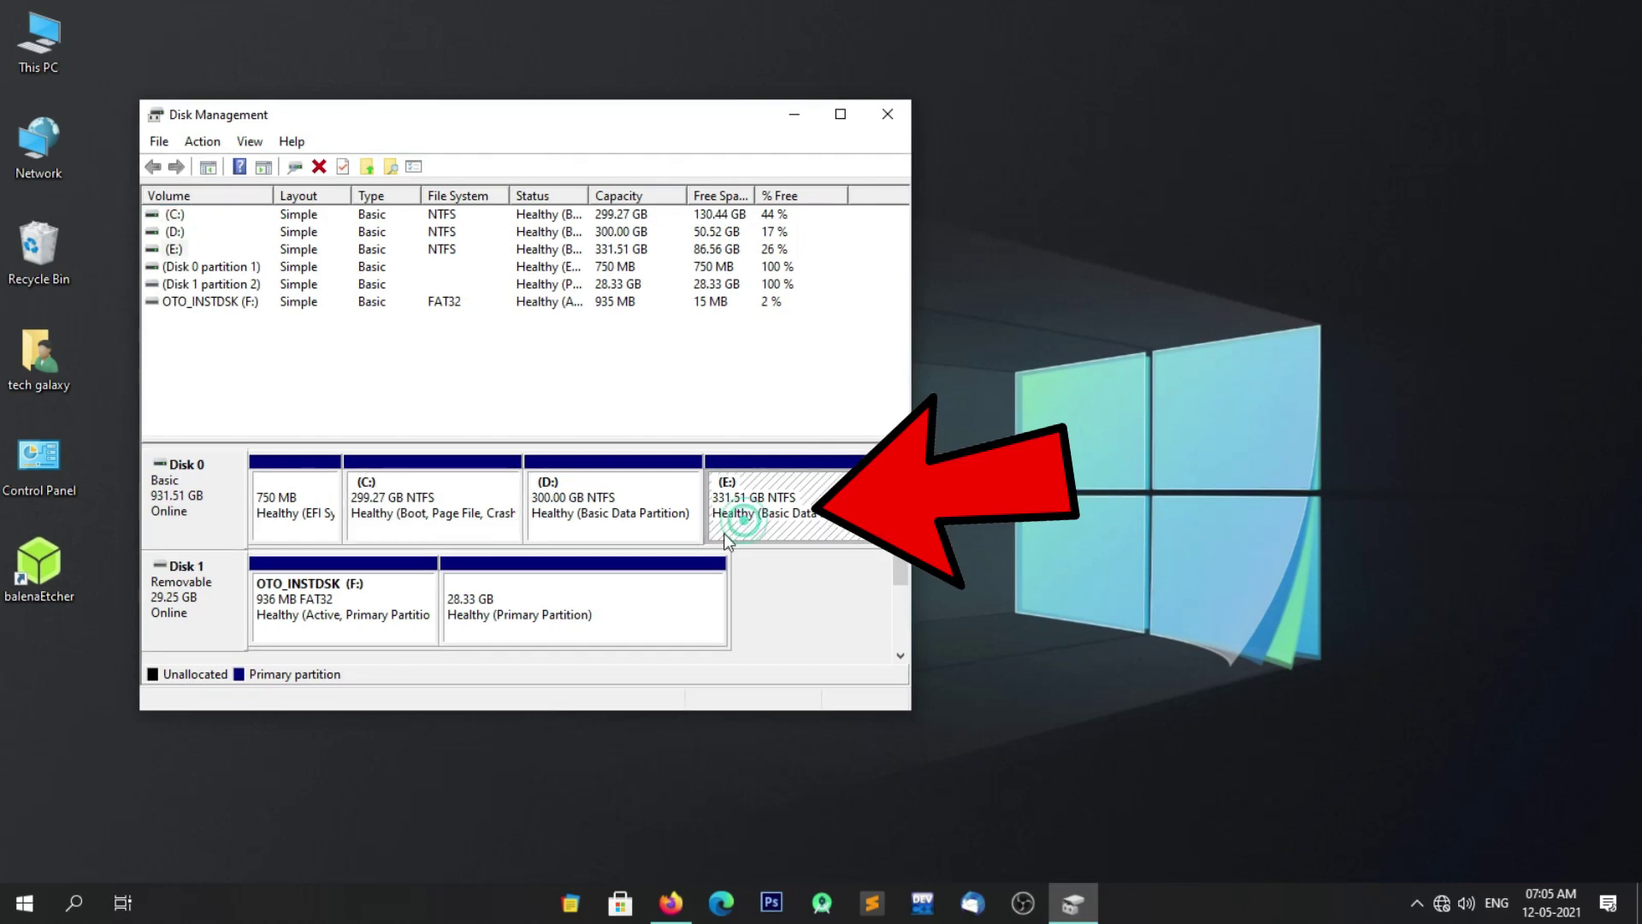
pyautogui.rightClick(772, 526)
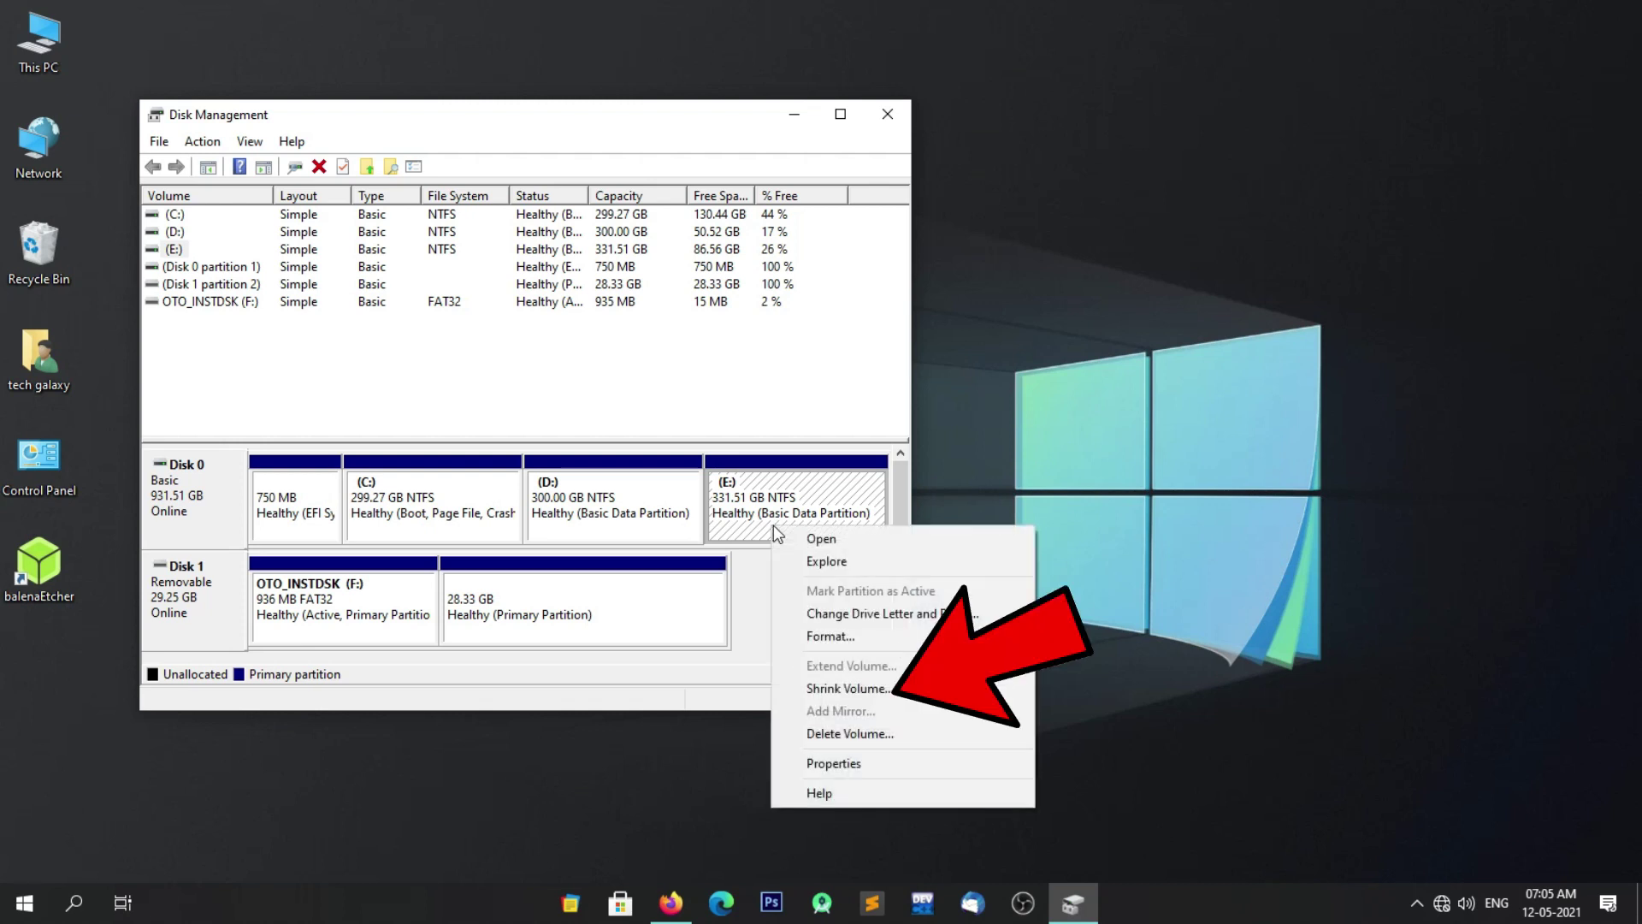
pyautogui.click(889, 689)
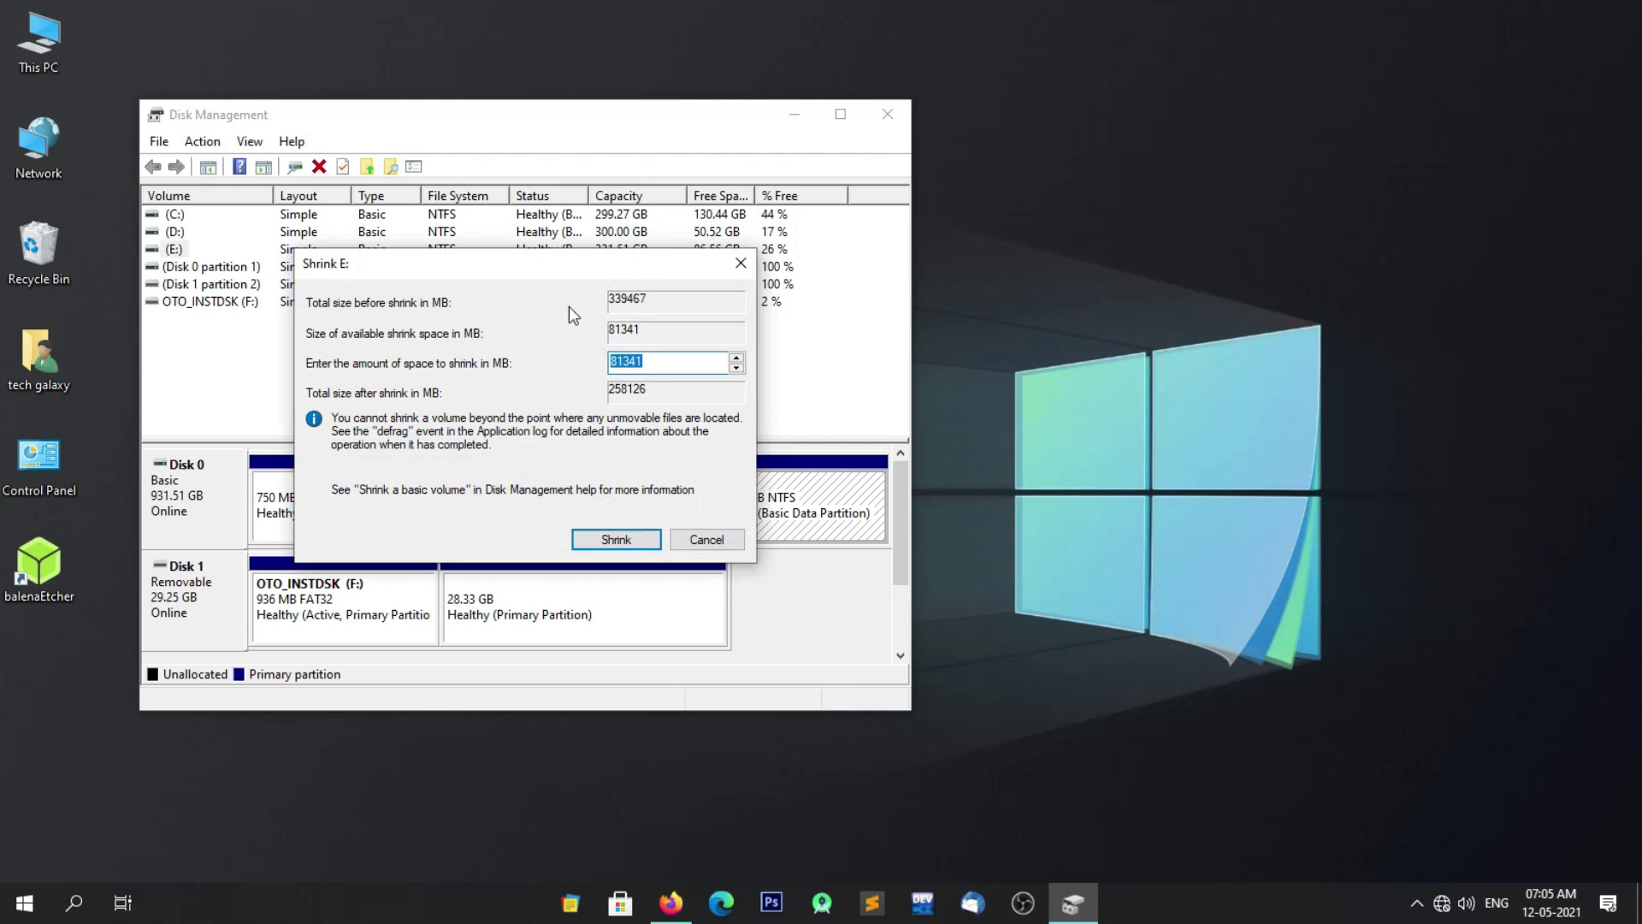
pyautogui.moveTo(562, 281); pyautogui.dragTo(1107, 341)
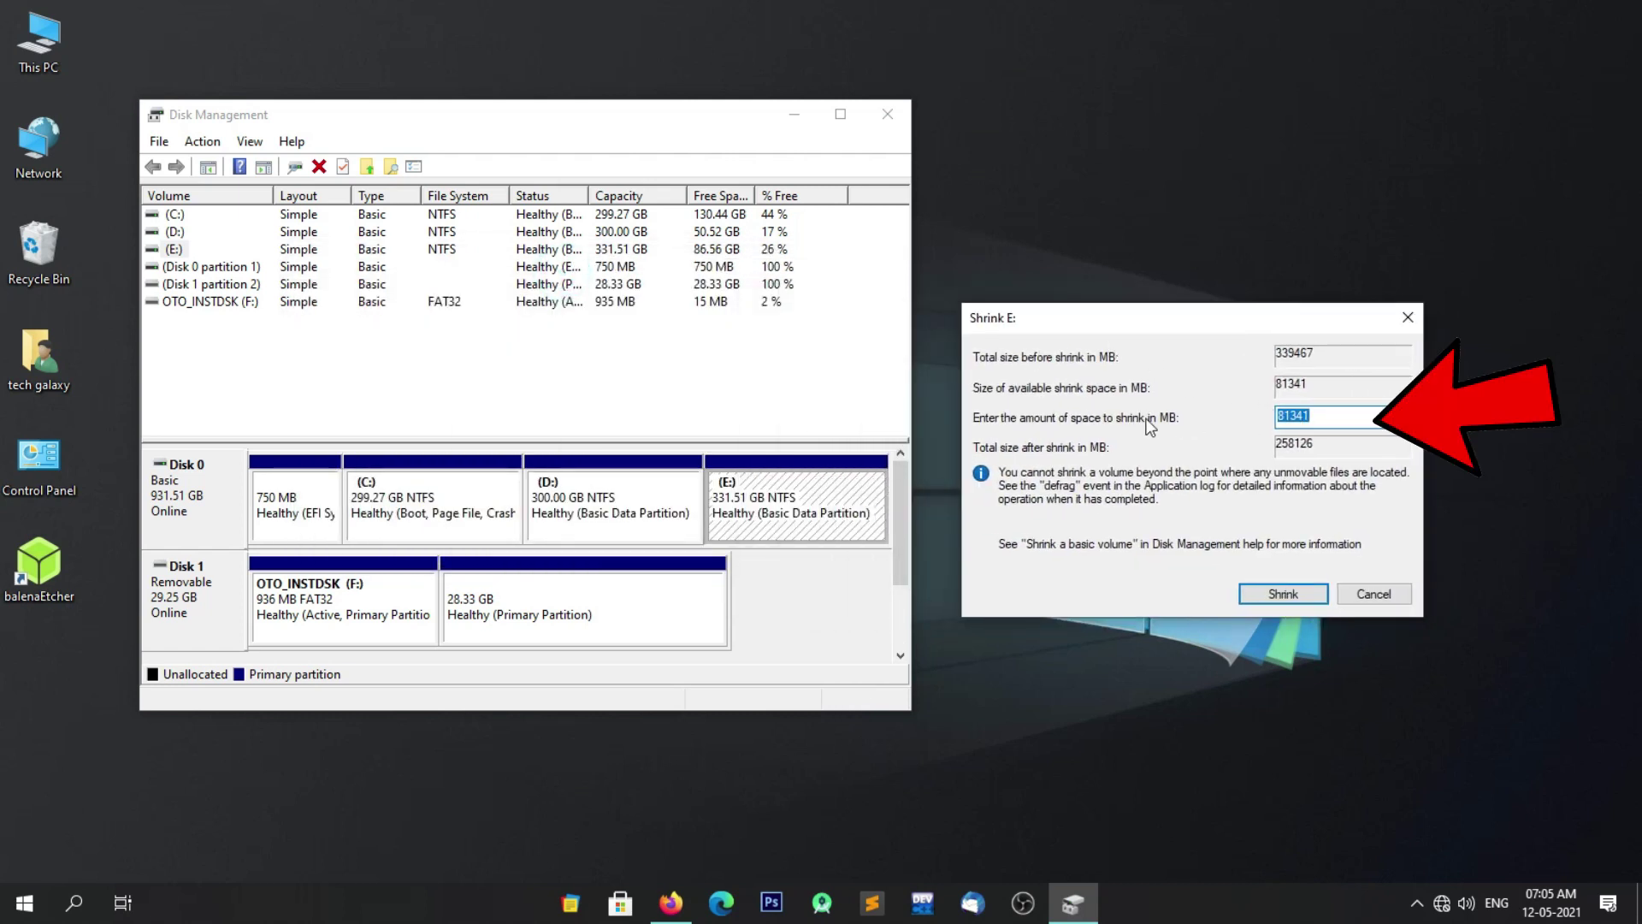
pyautogui.click(1313, 416)
pyautogui.press('BackSpace')
pyautogui.press('BackSpace')
pyautogui.press('BackSpace')
pyautogui.press('BackSpace')
pyautogui.press('BackSpace')
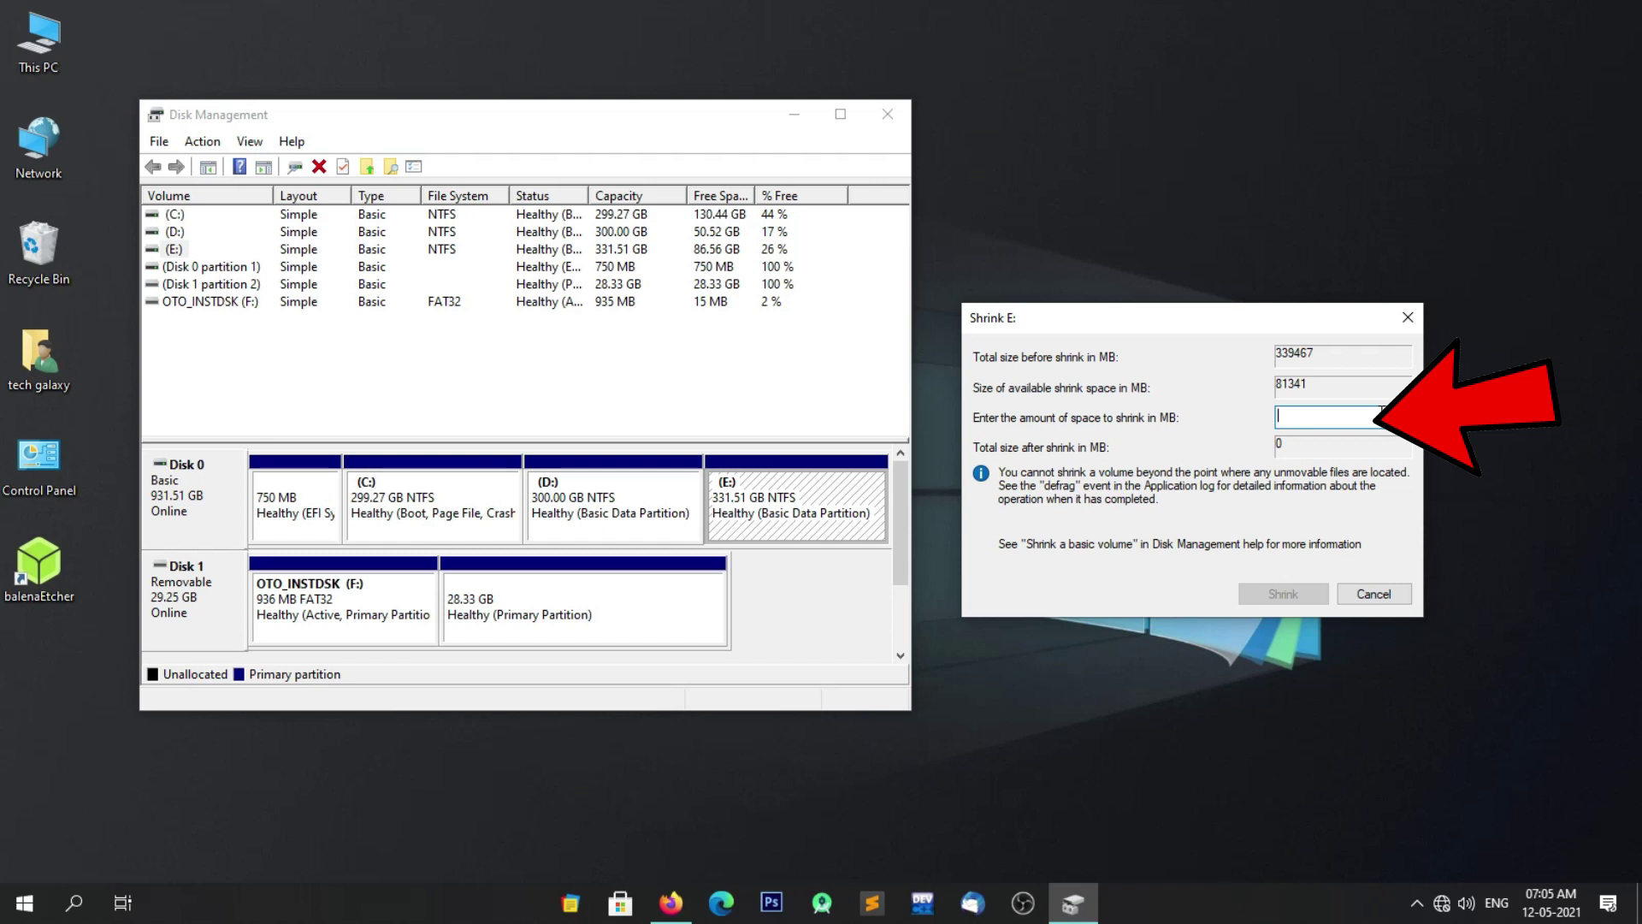
pyautogui.write('30720')
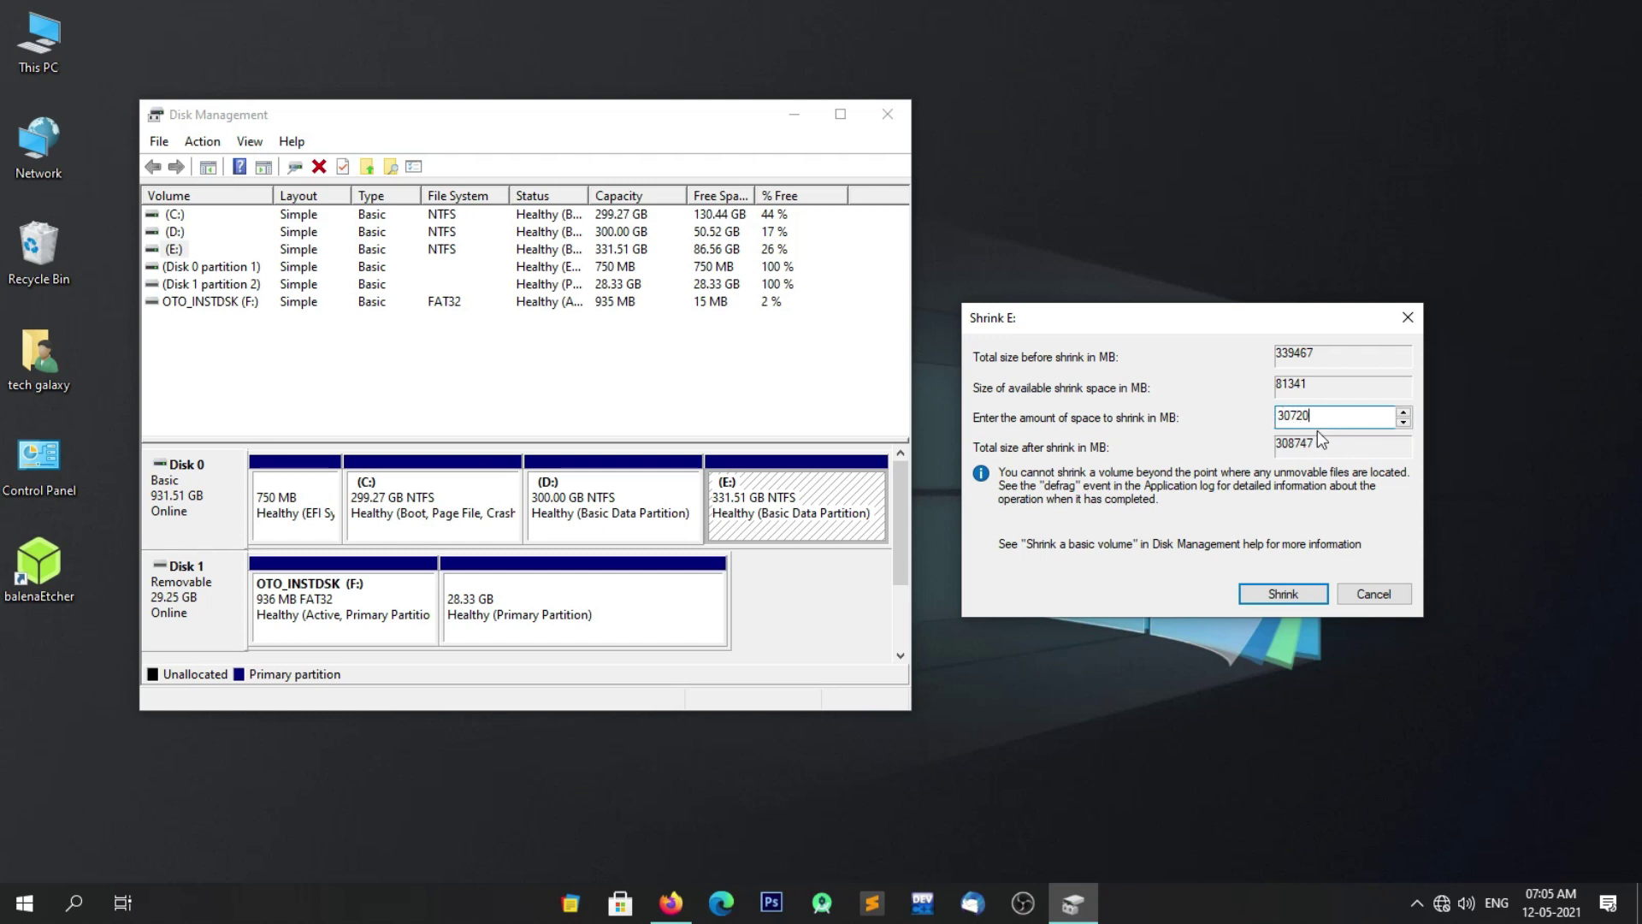
pyautogui.click(1296, 593)
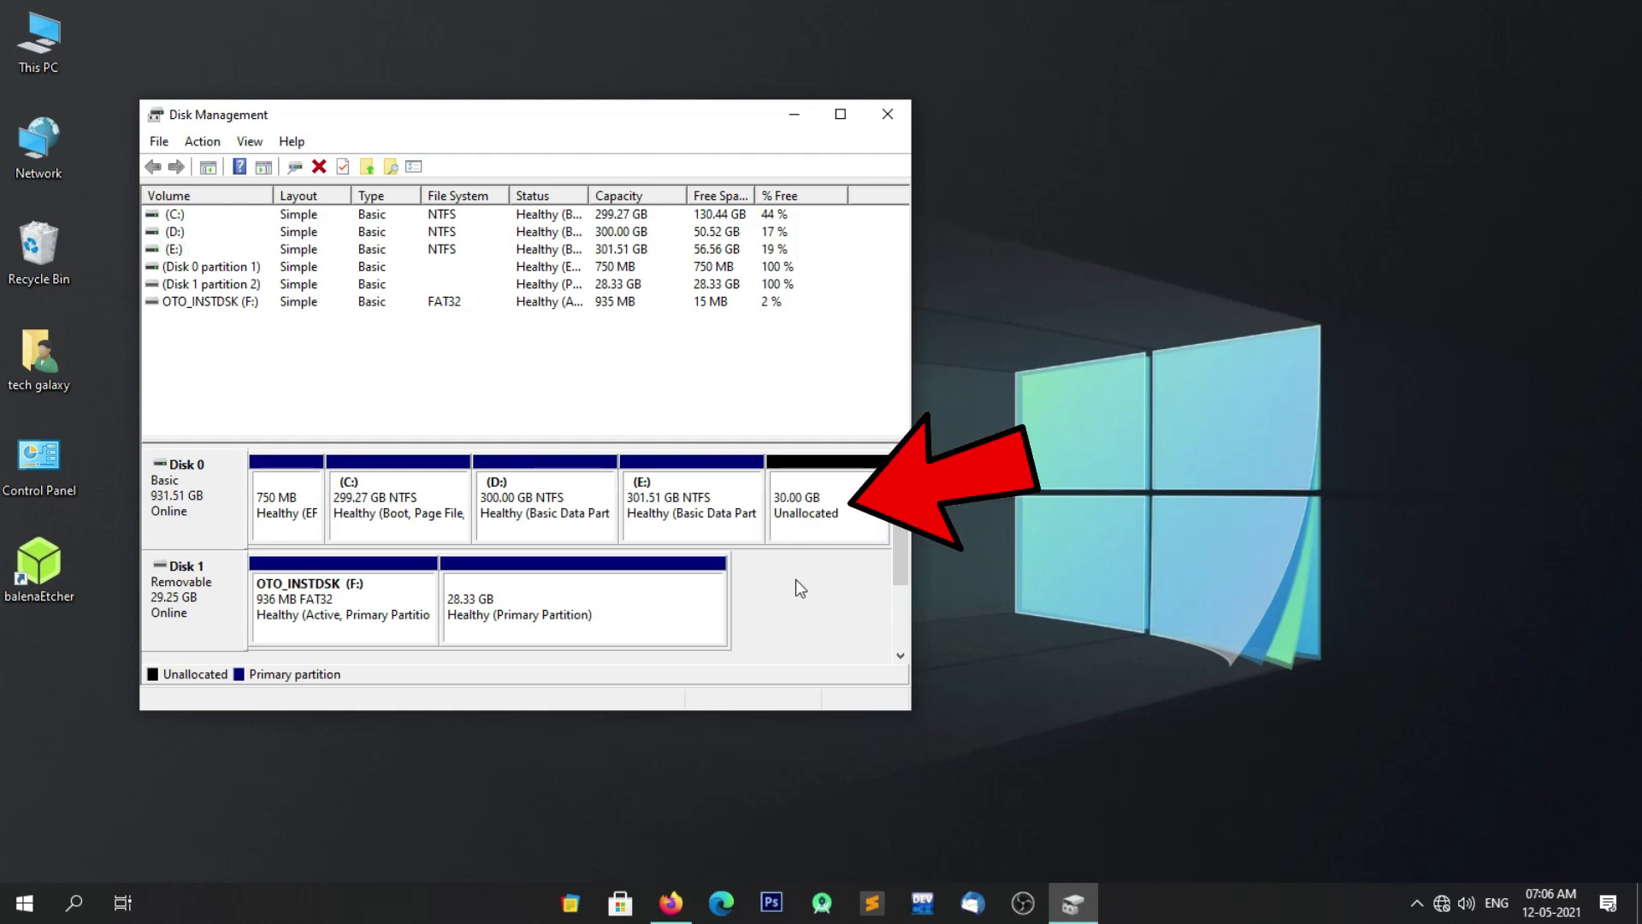
# Start a new simple volume in Disk 0's unallocated space, using 30720 MB and assigning no drive letter or path.
pyautogui.rightClick(813, 522)
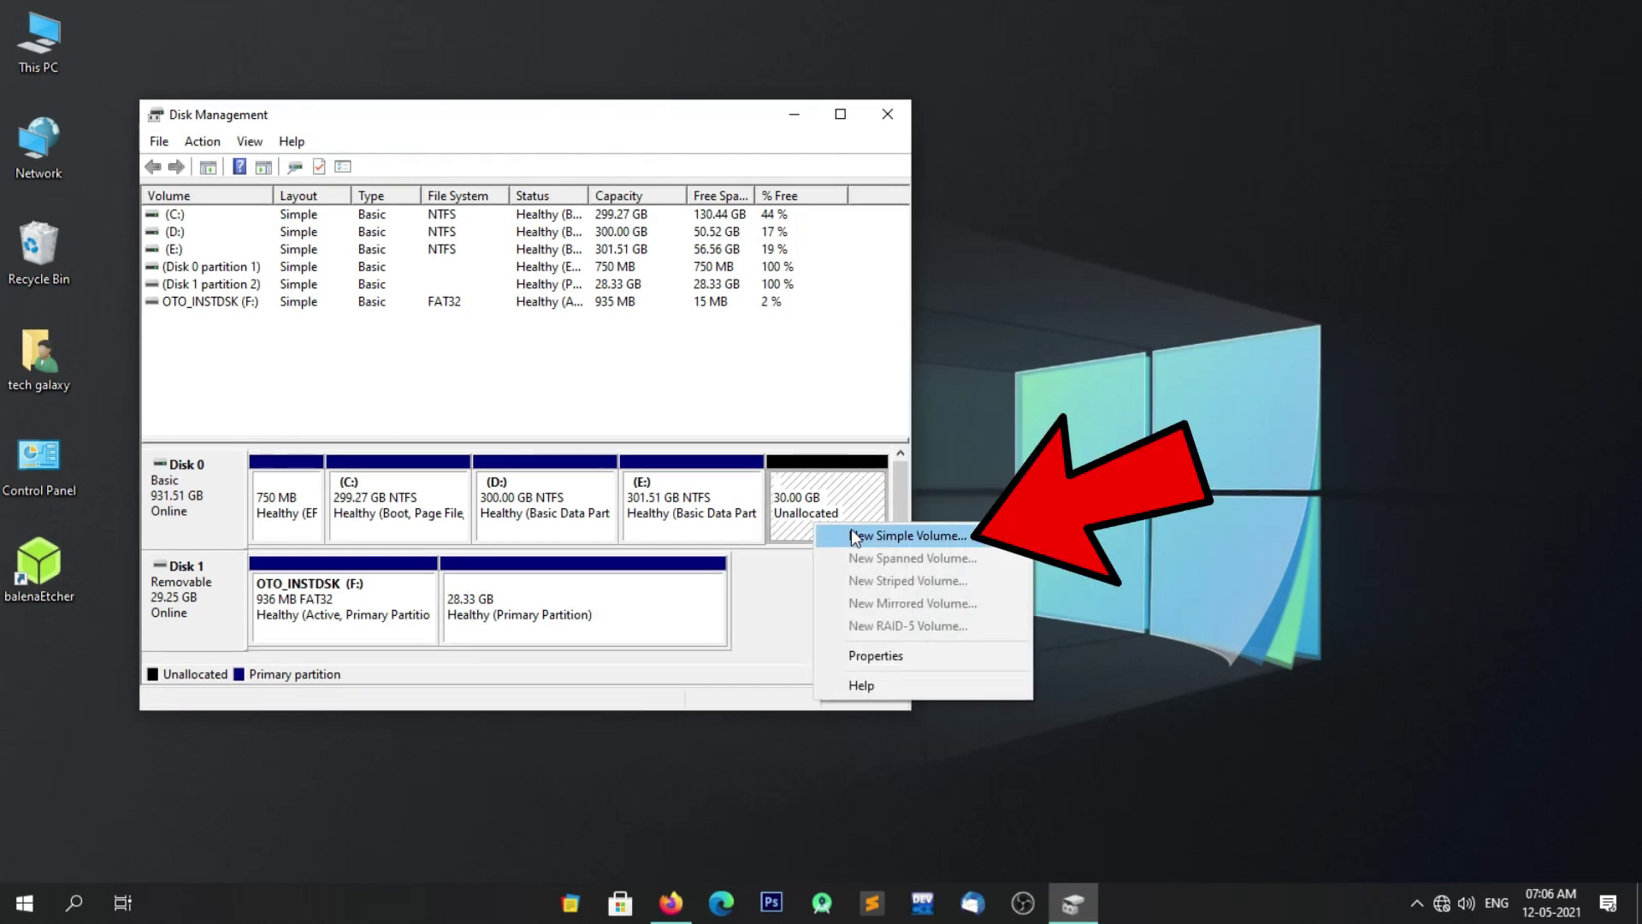
pyautogui.click(899, 535)
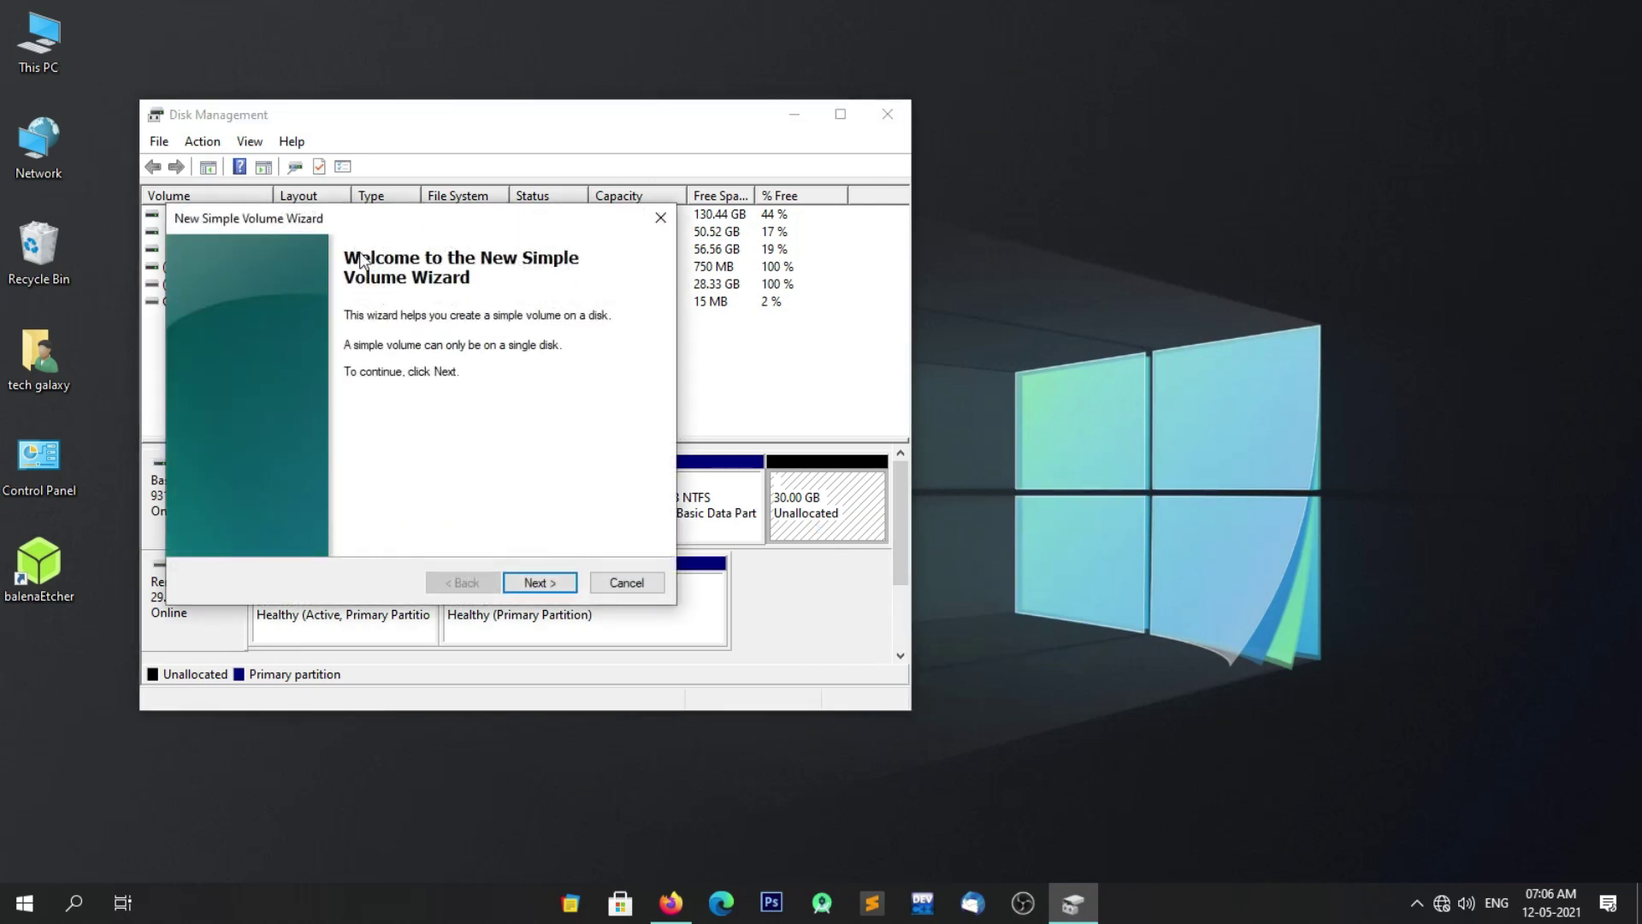
pyautogui.click(525, 589)
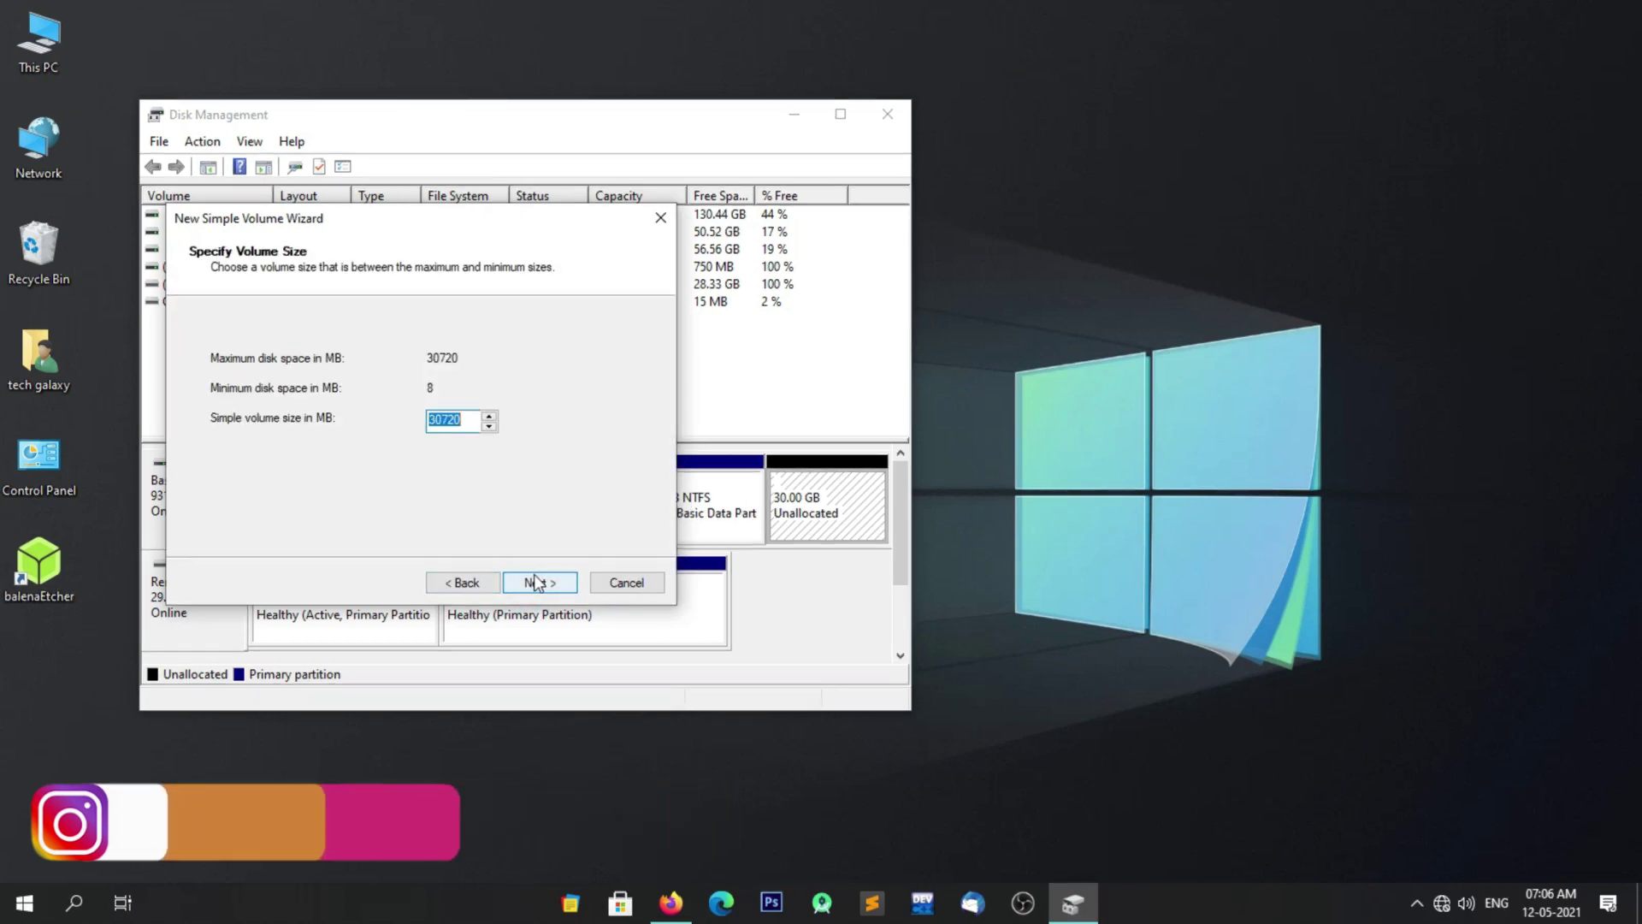
pyautogui.click(536, 584)
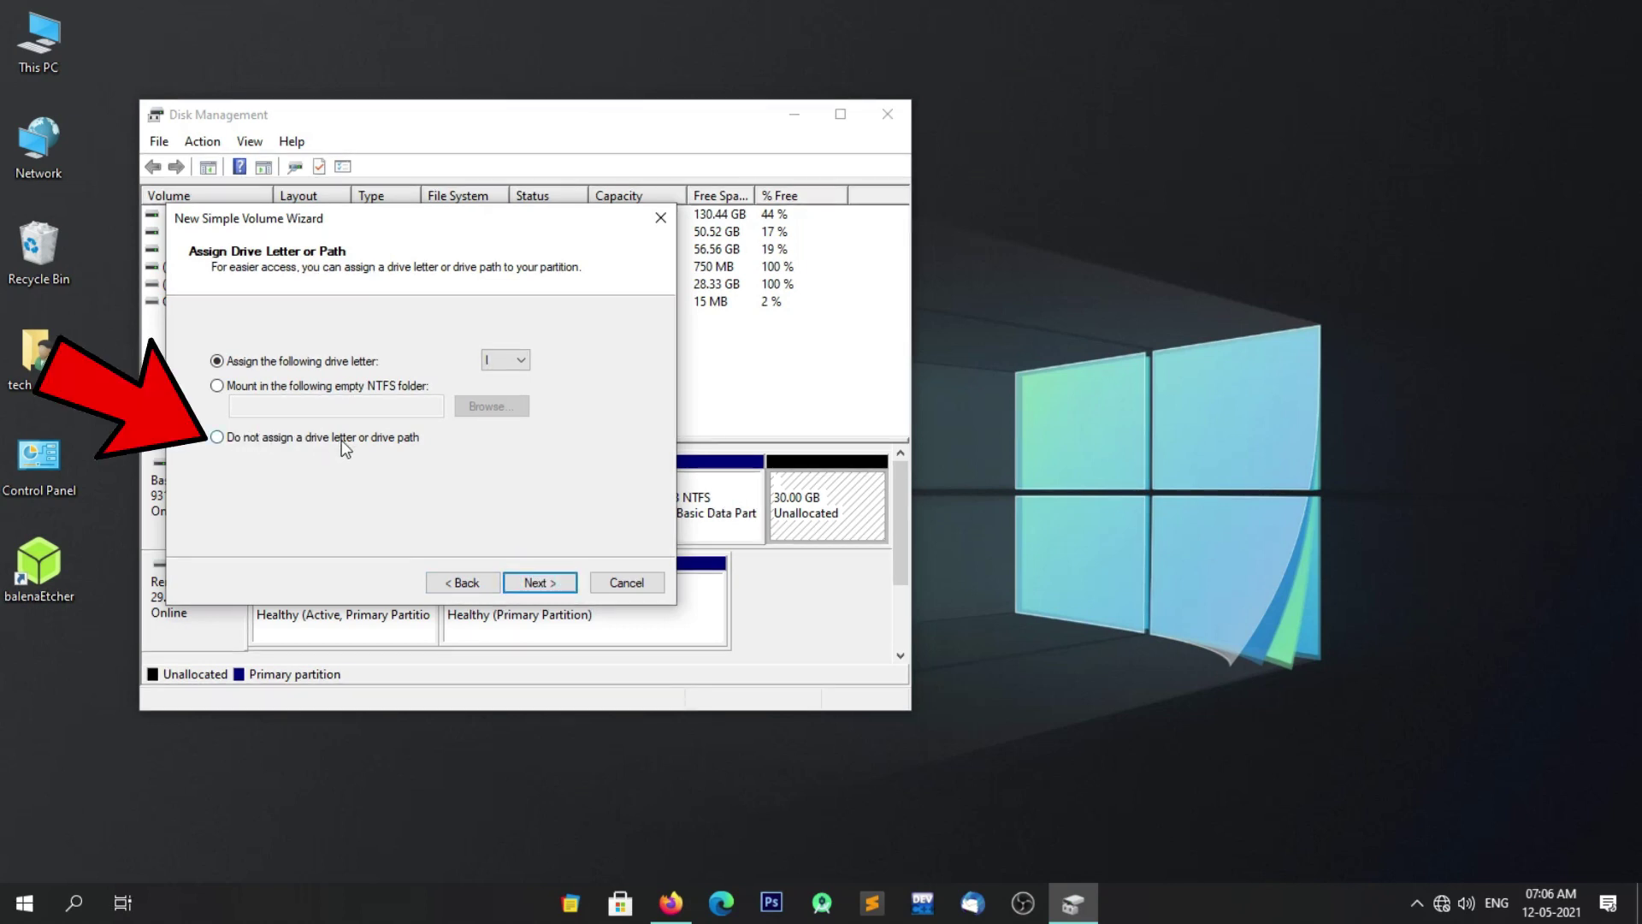
pyautogui.click(398, 439)
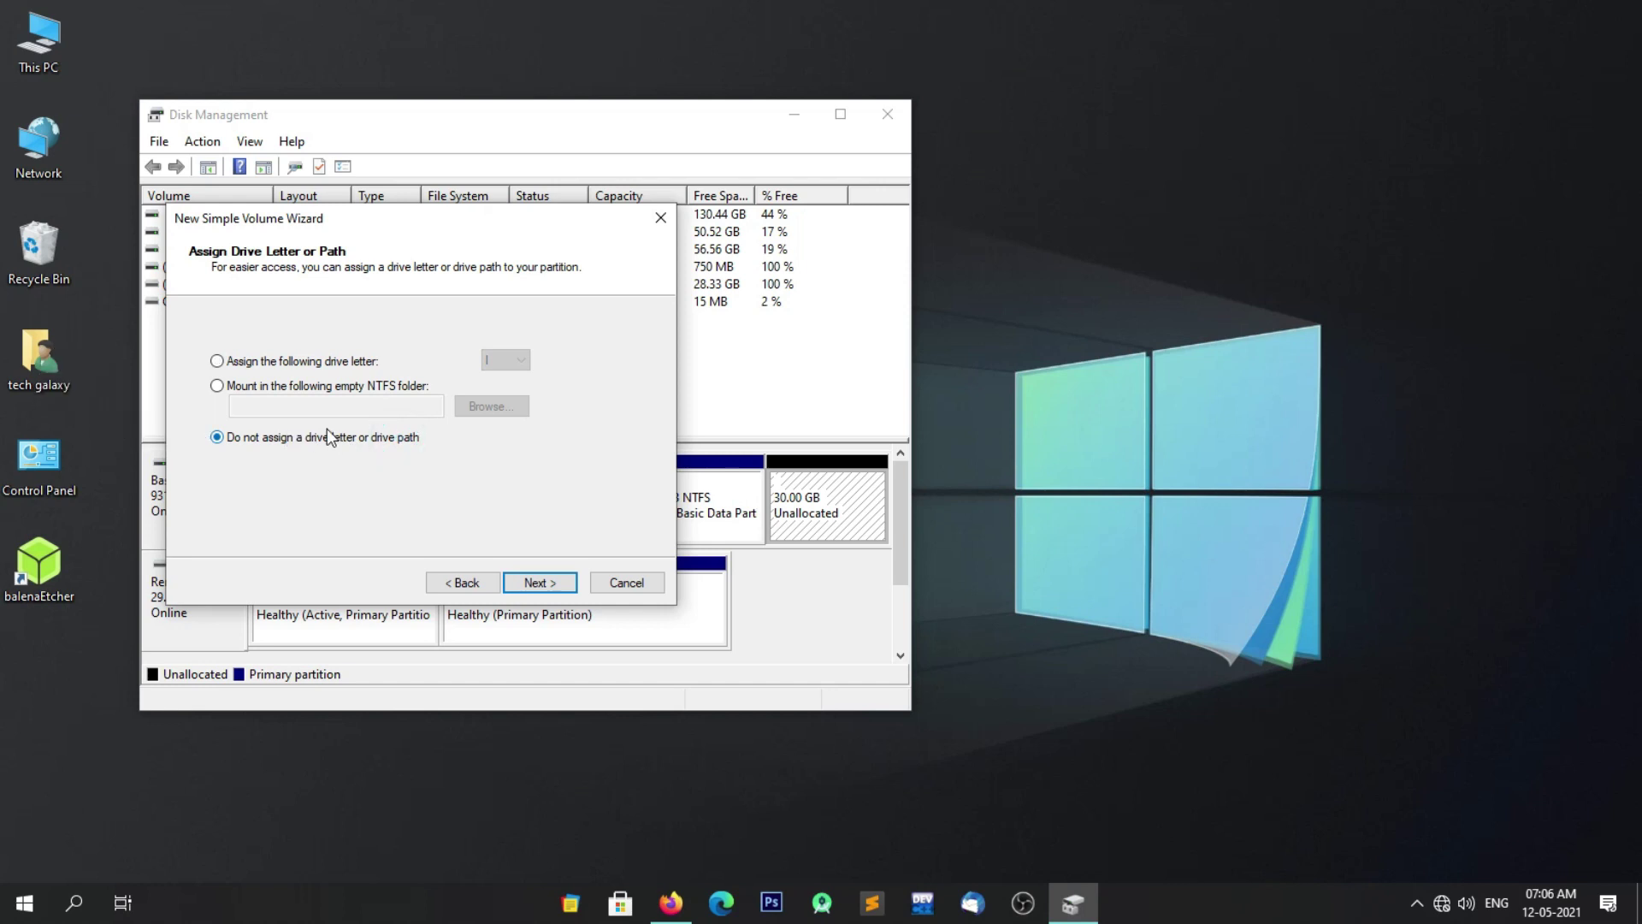
pyautogui.click(245, 442)
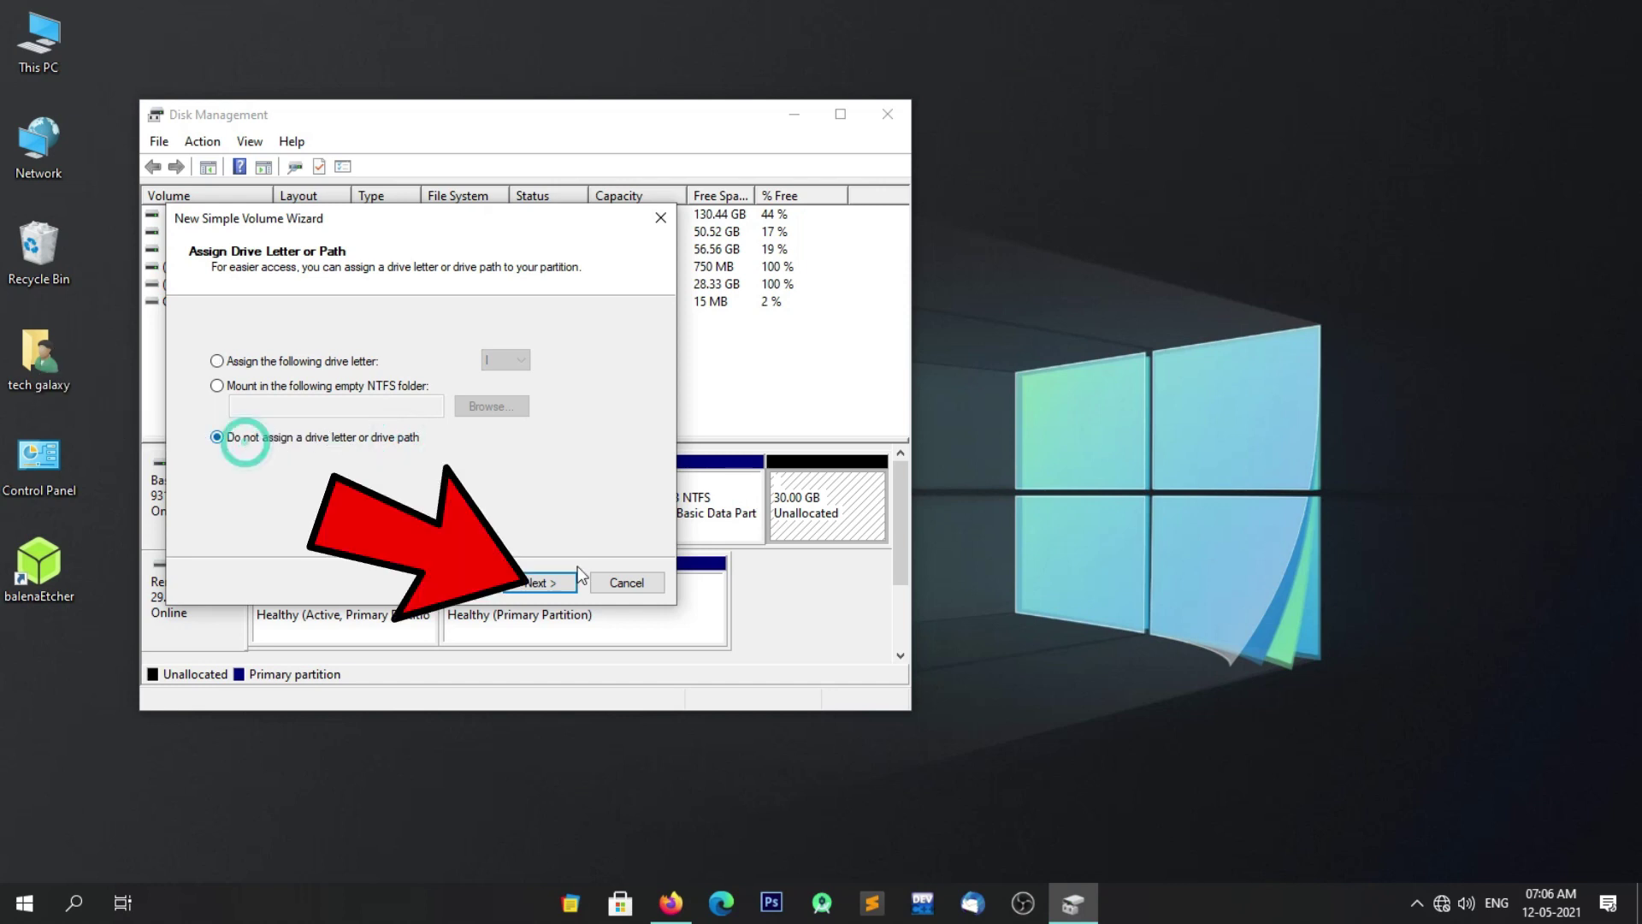
pyautogui.click(539, 584)
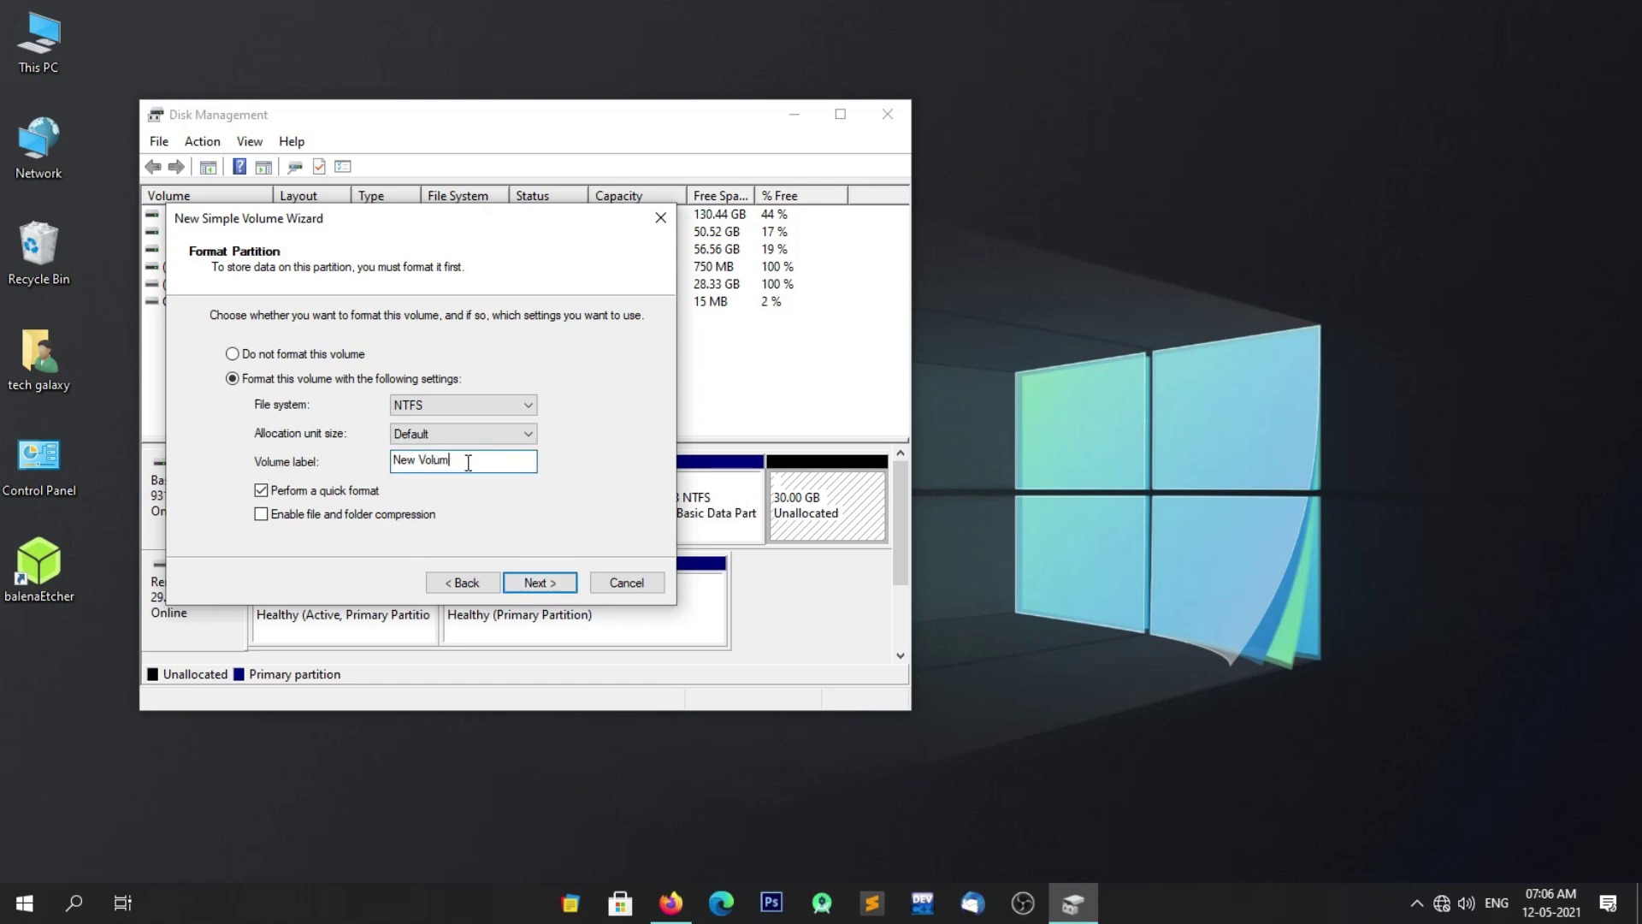
# Label the new NTFS volume "fyde os", finish creating it with a quick format, and close Disk Management.
pyautogui.press('BackSpace')
pyautogui.press('BackSpace')
pyautogui.press('BackSpace')
pyautogui.press('BackSpace')
pyautogui.press('BackSpace')
pyautogui.press('BackSpace')
pyautogui.press('BackSpace')
pyautogui.press('BackSpace')
pyautogui.press('BackSpace')
pyautogui.write('fyde os')
pyautogui.click(531, 581)
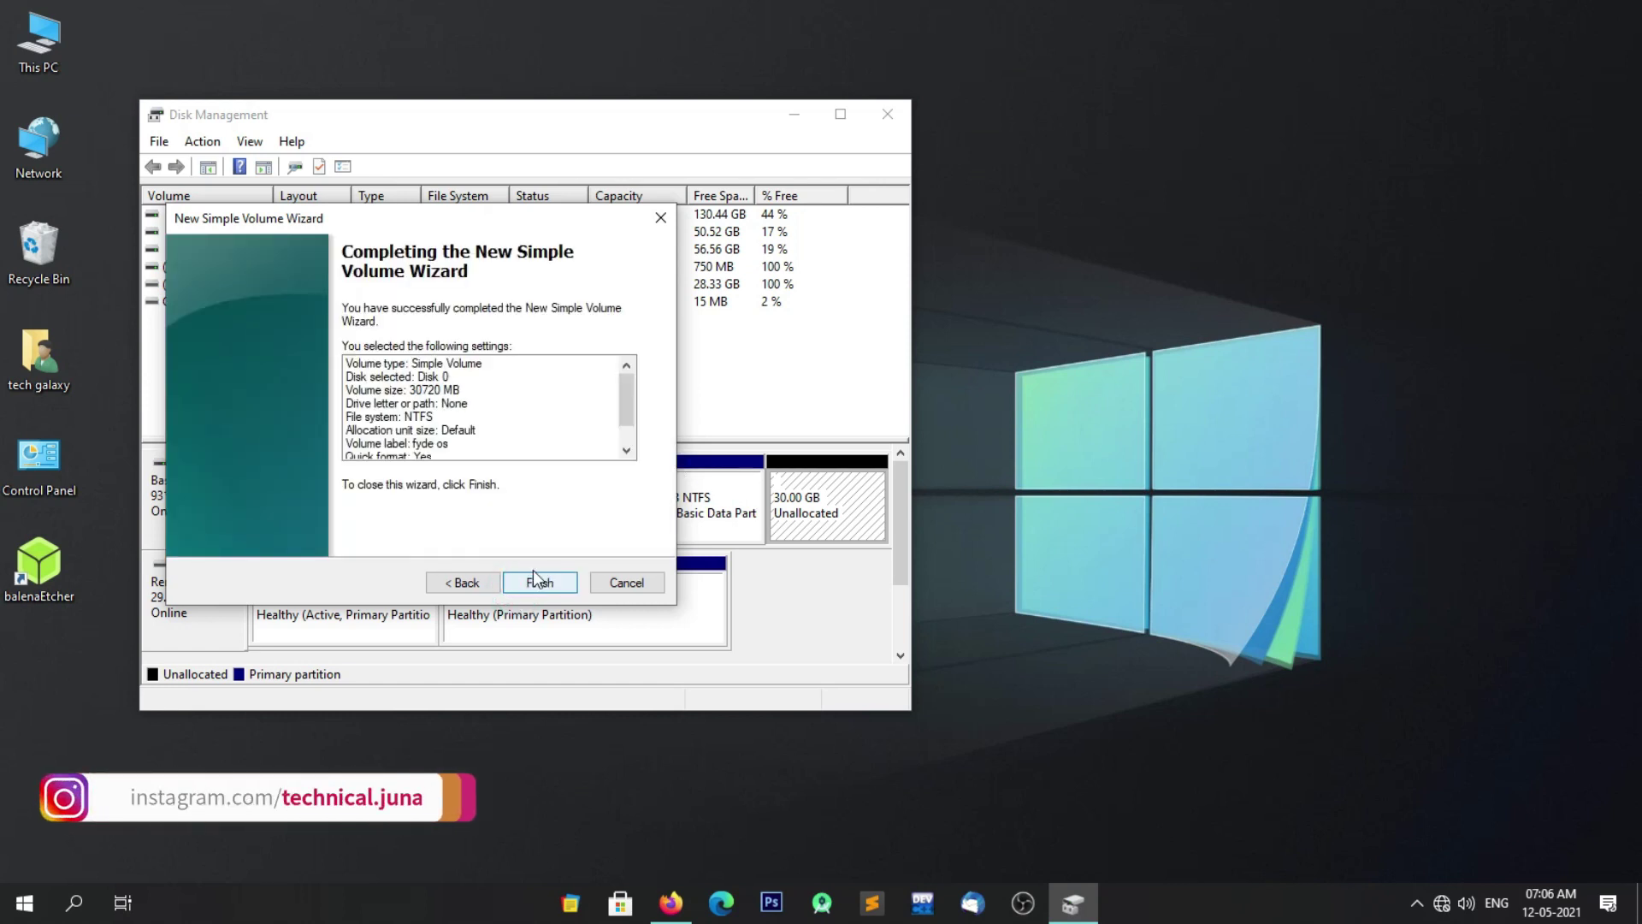
pyautogui.click(534, 580)
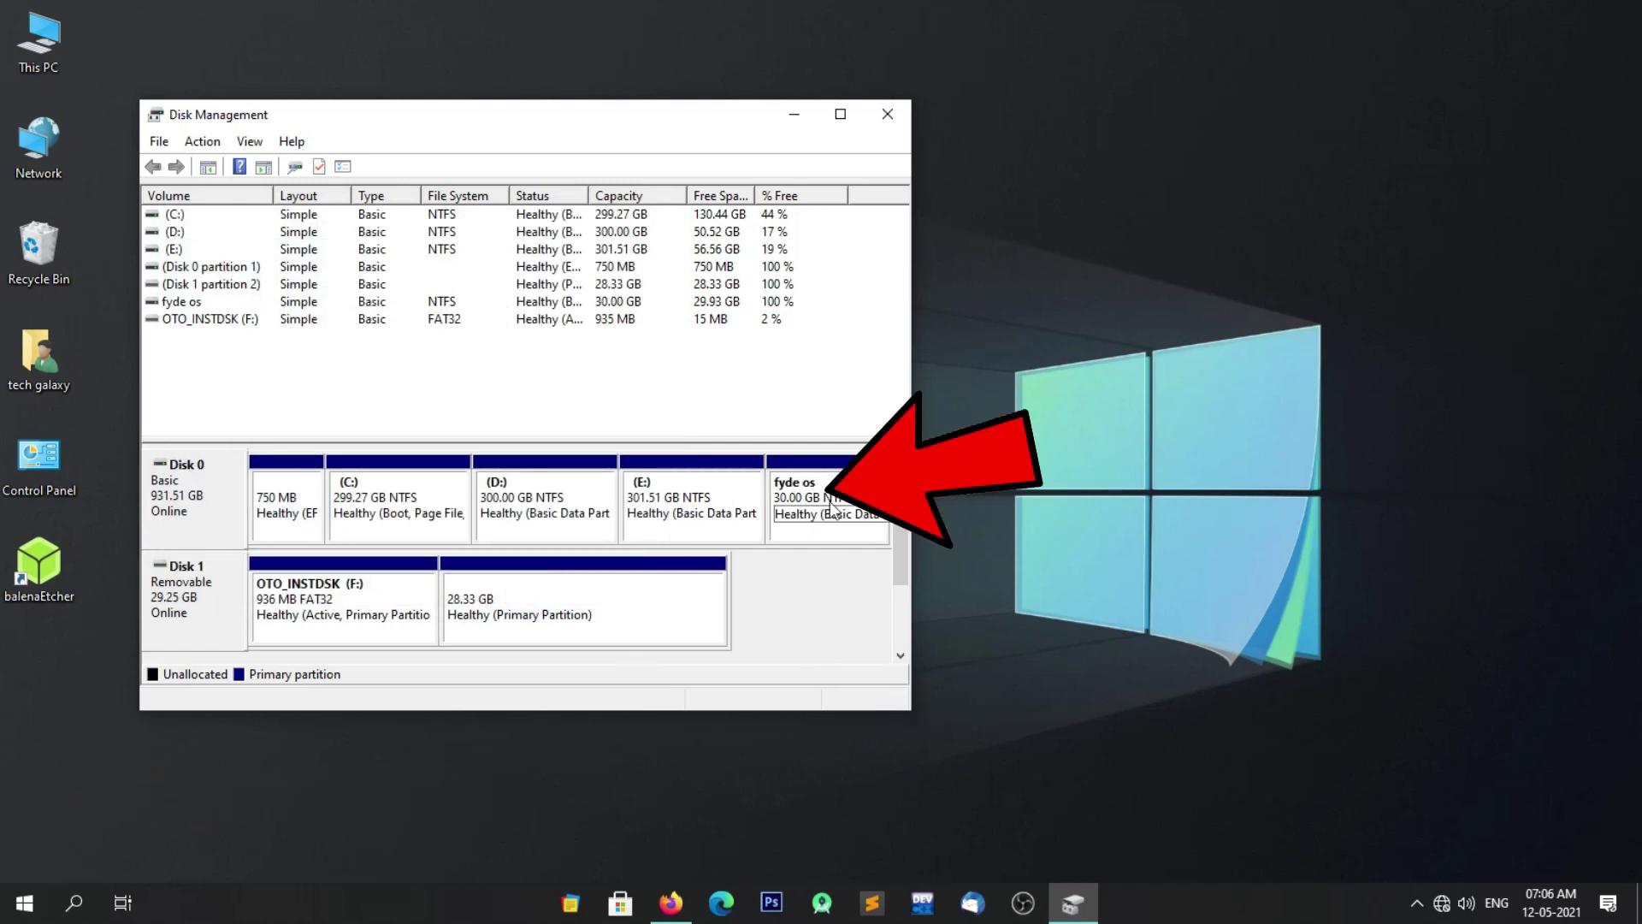
pyautogui.click(903, 113)
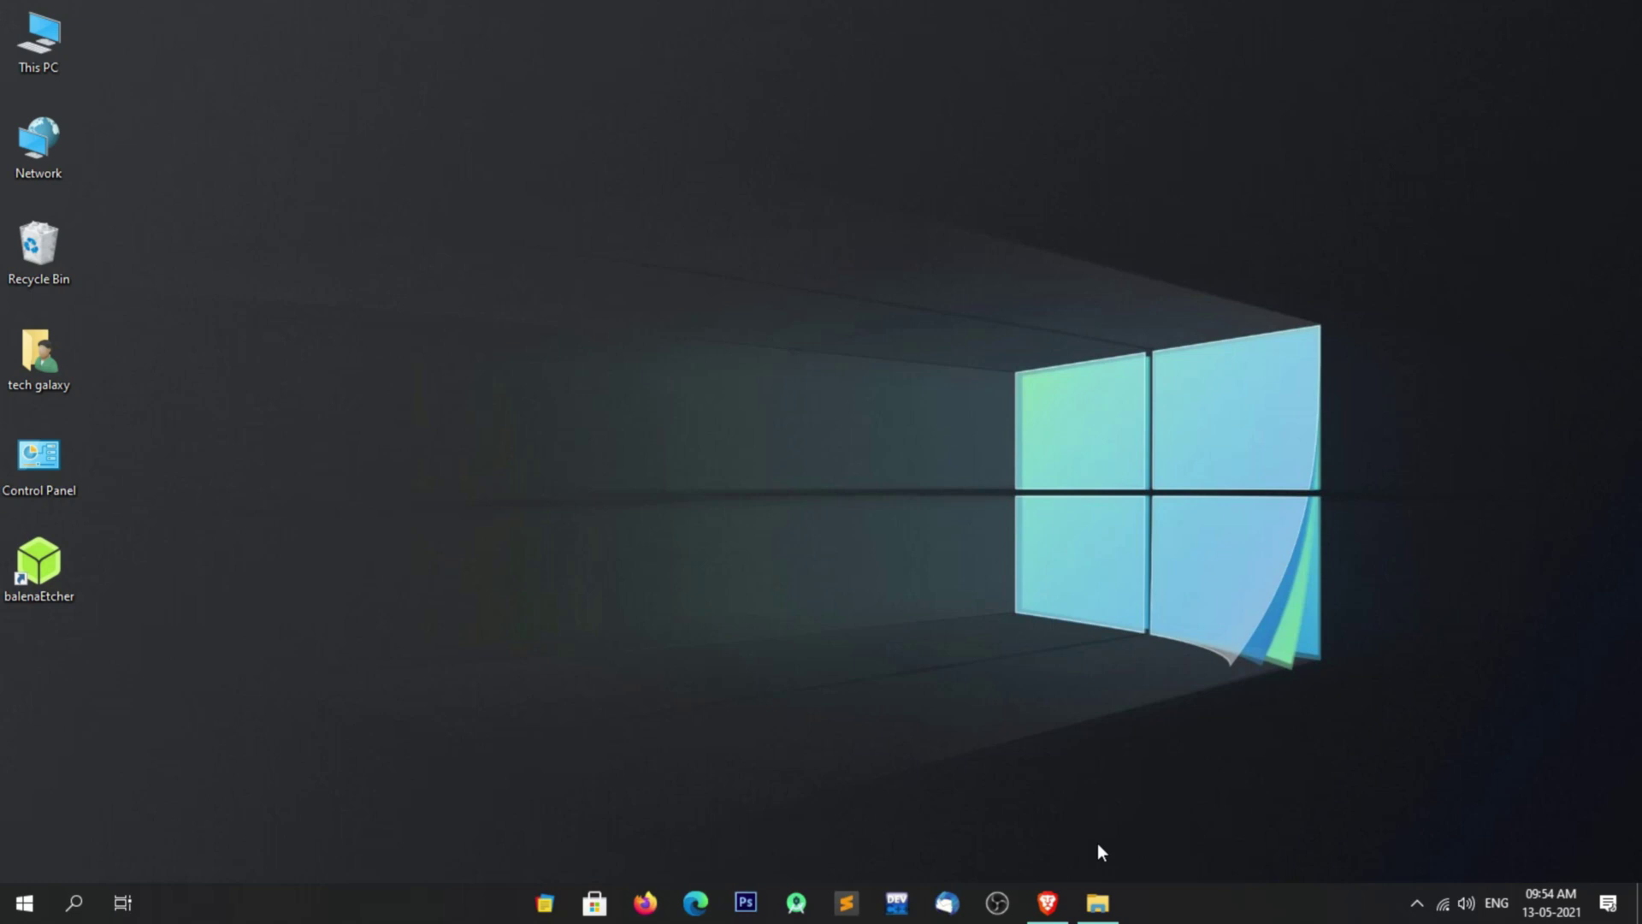
# Switch to the Brave browser and search Google for "rufus download".
pyautogui.click(1047, 902)
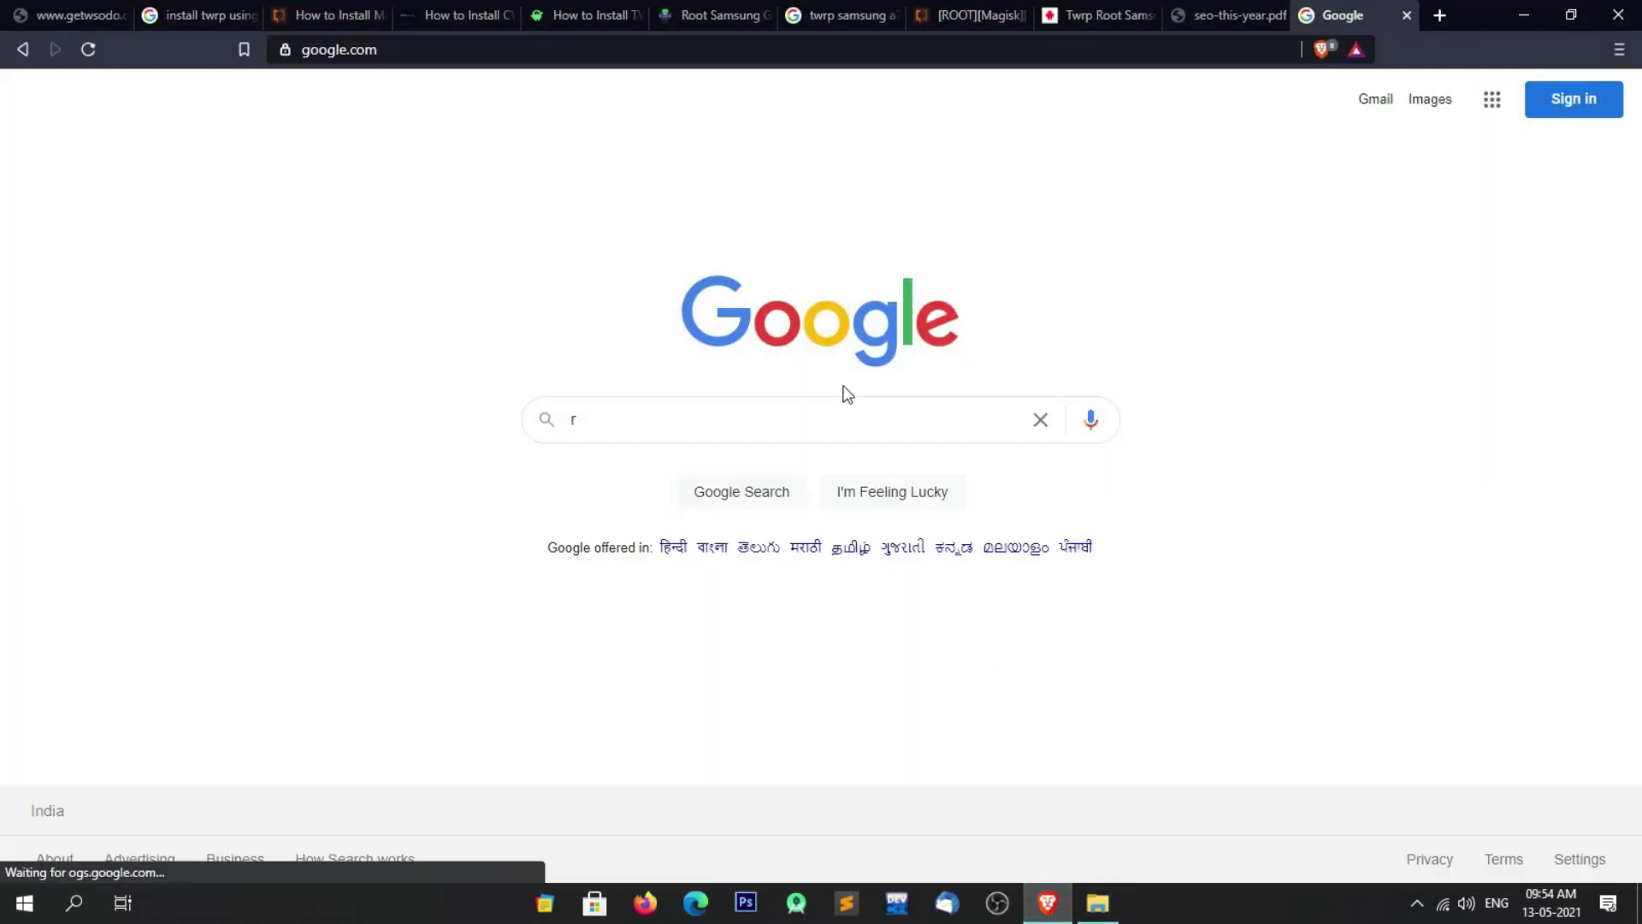
pyautogui.click(845, 408)
pyautogui.write('u')
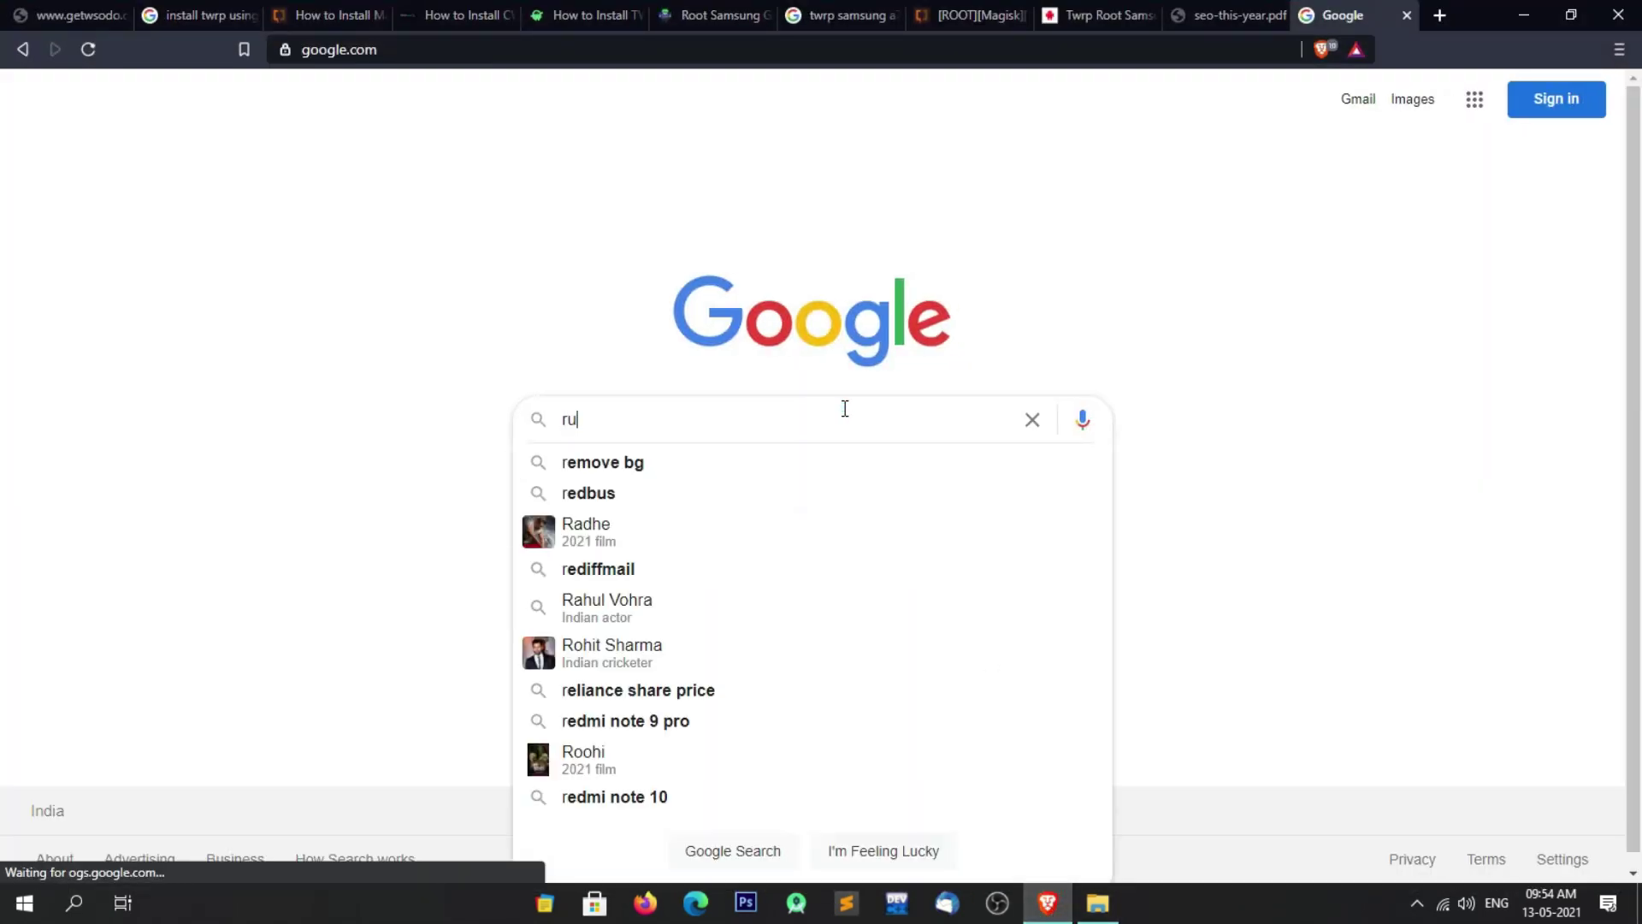
pyautogui.write('fus downloa')
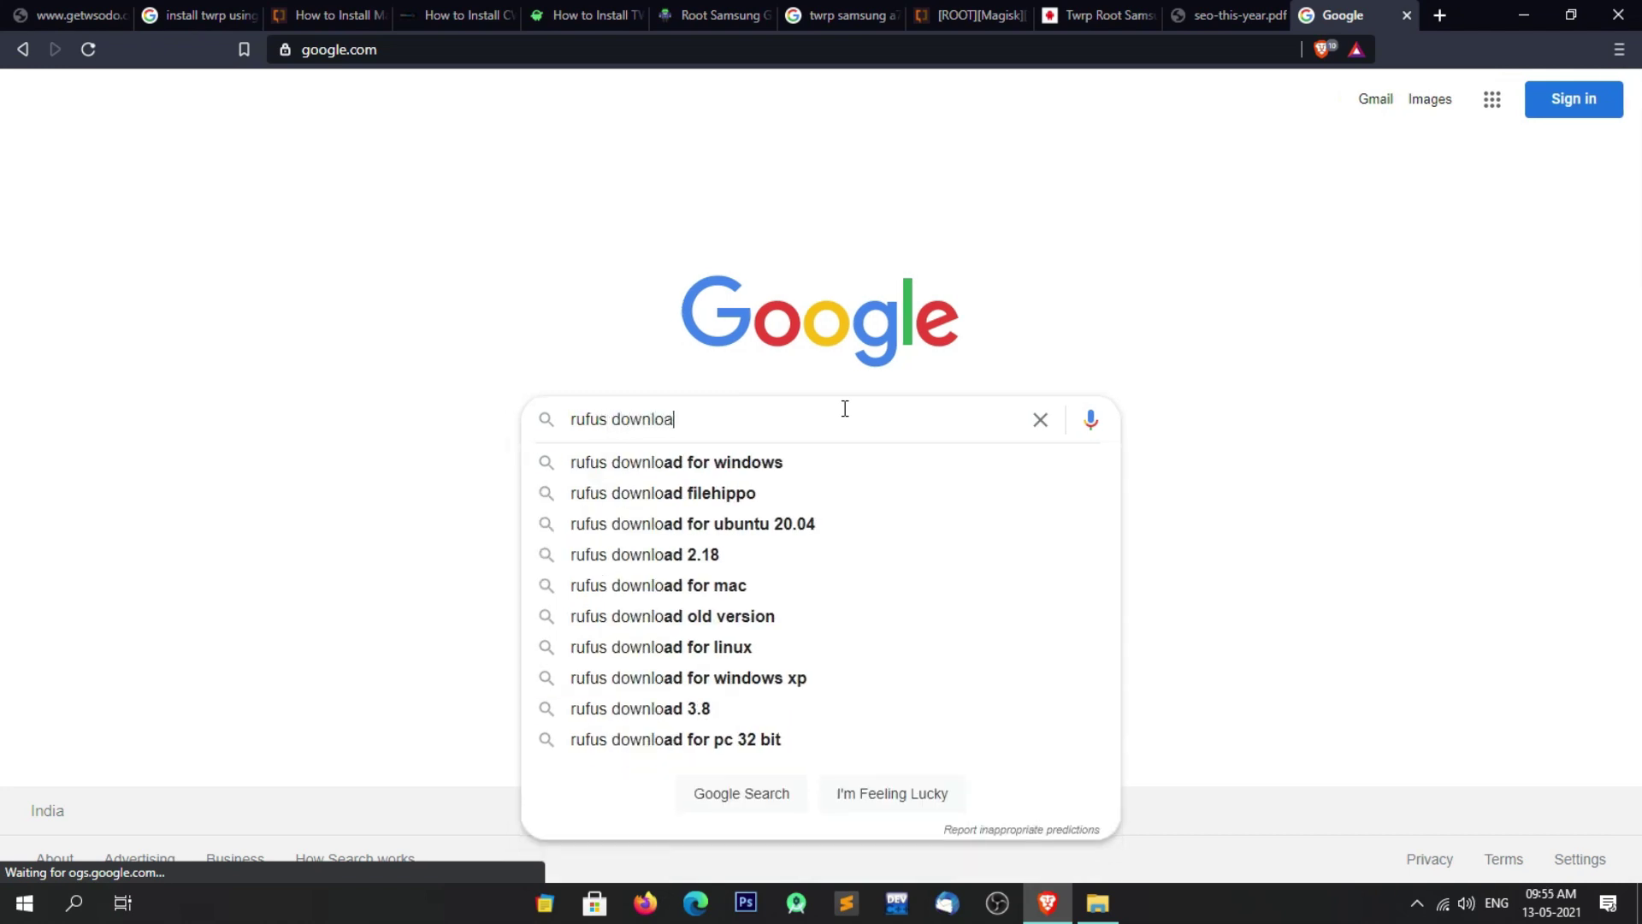
pyautogui.write('d')
pyautogui.press('Return')
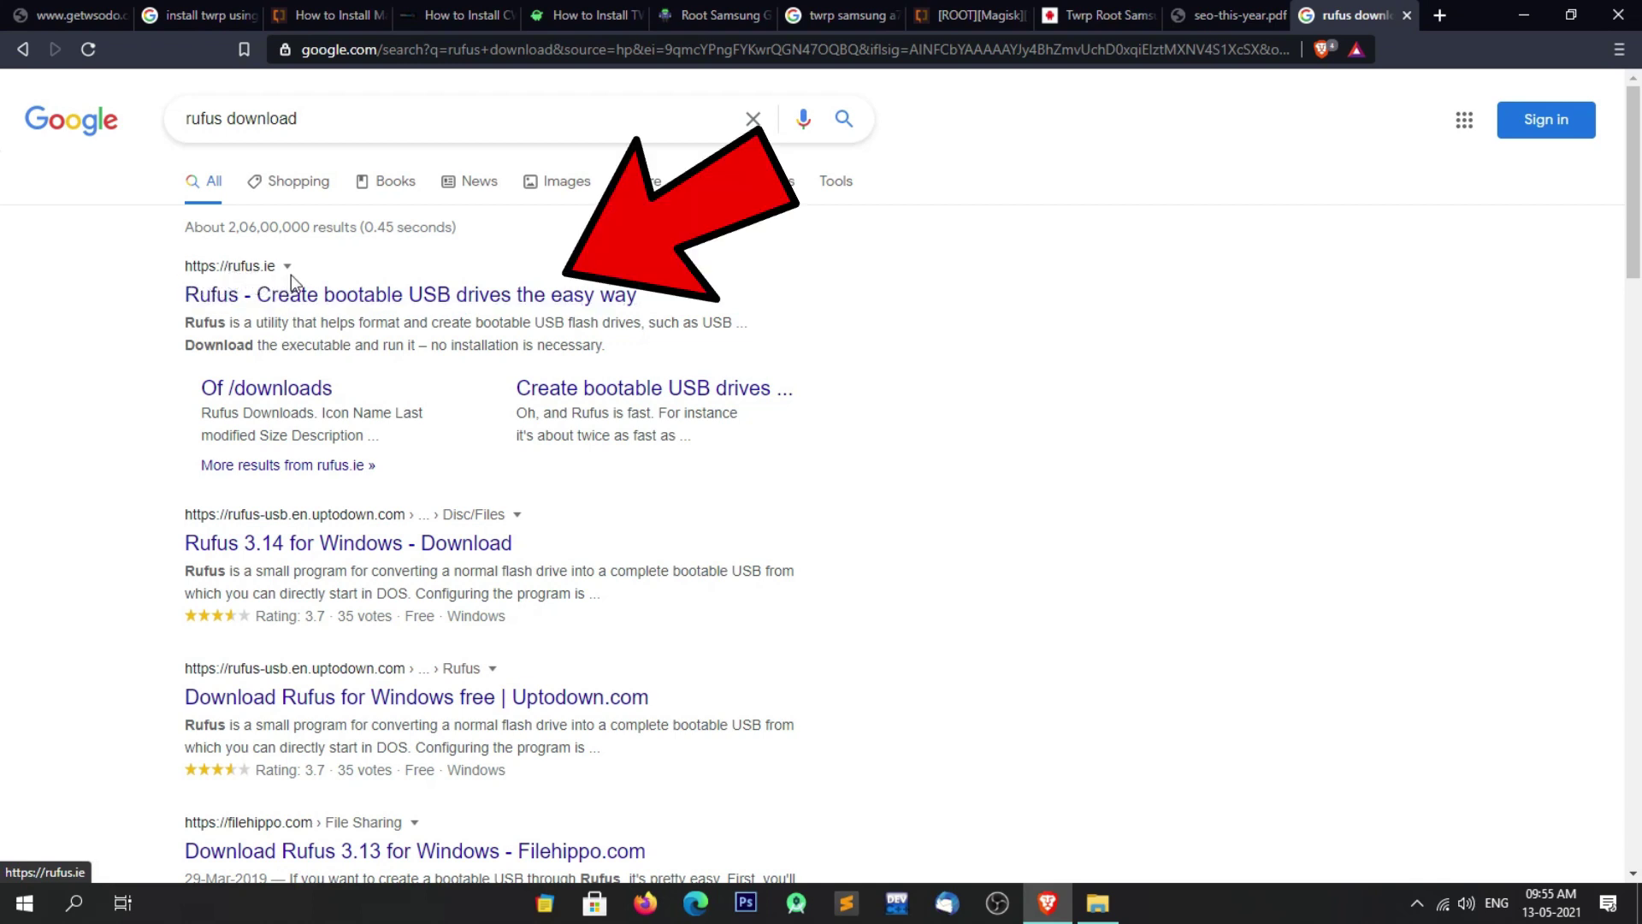
# Open the official rufus.ie site and download Rufus 3.14 to the Downloads folder as rufus-3.14.
pyautogui.click(405, 296)
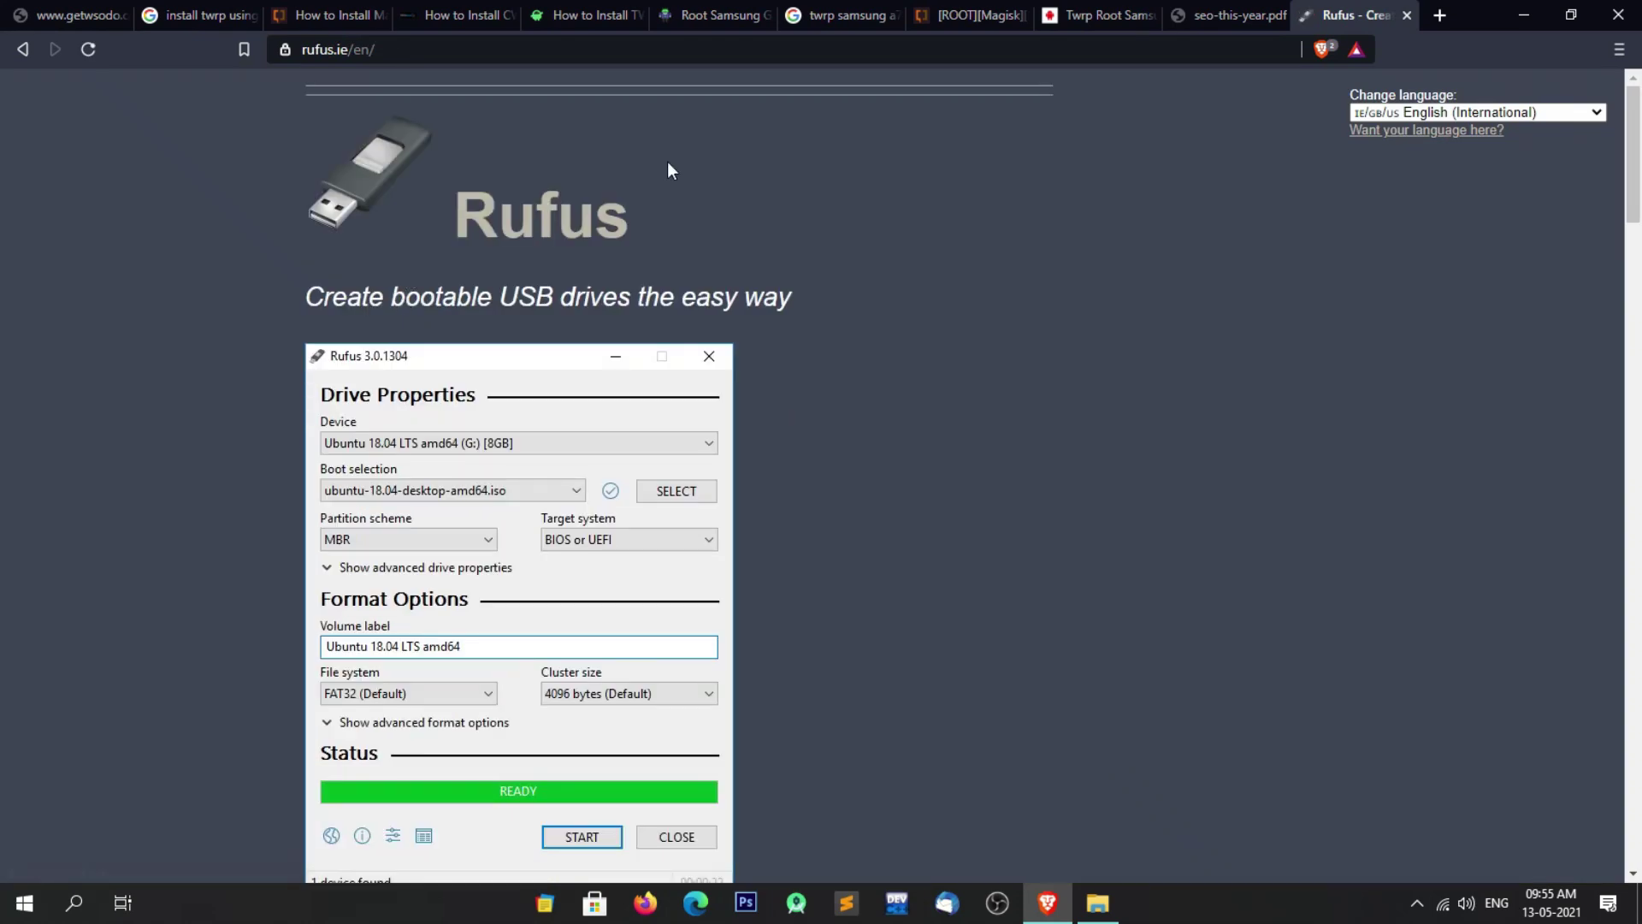
pyautogui.scroll(-4, 834, 231)
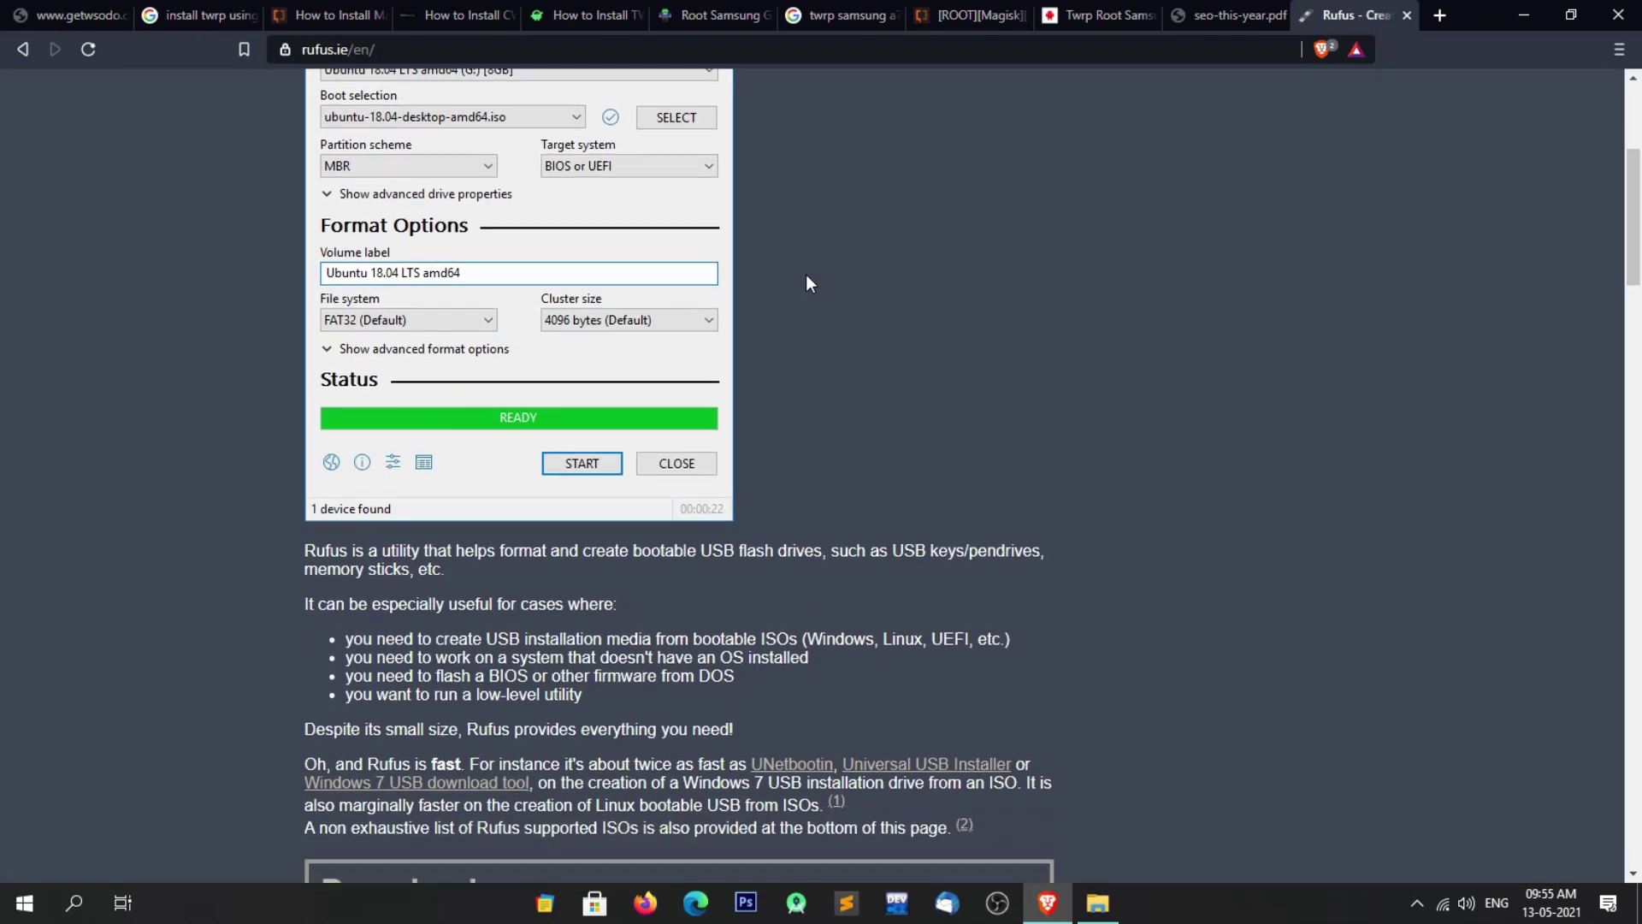
pyautogui.scroll(-5, 806, 274)
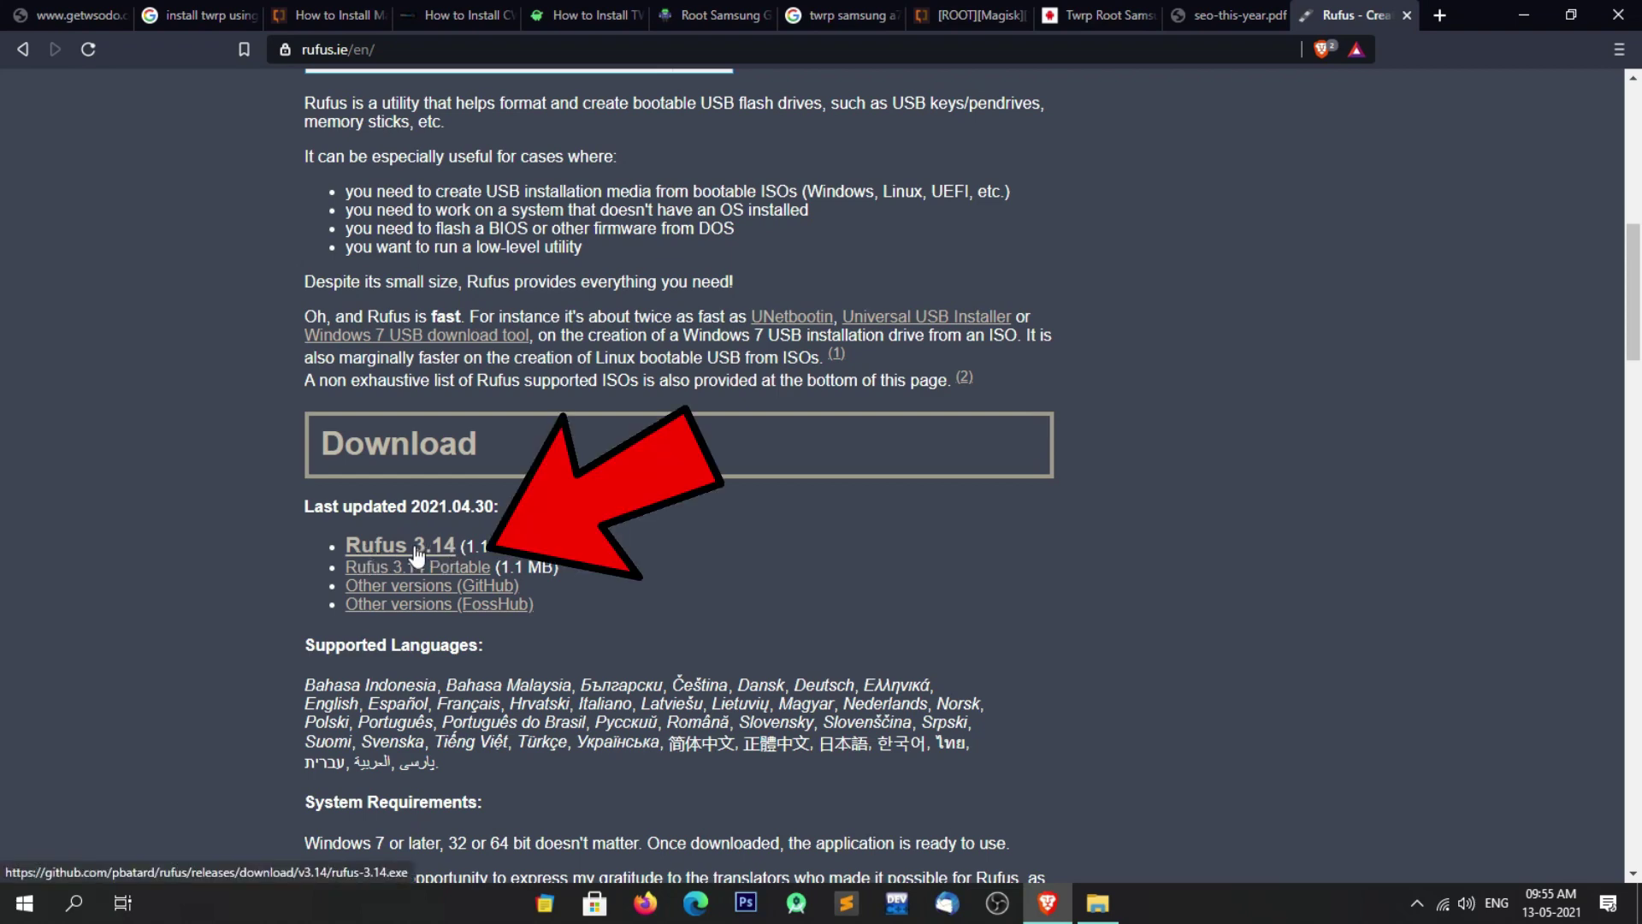
pyautogui.click(412, 555)
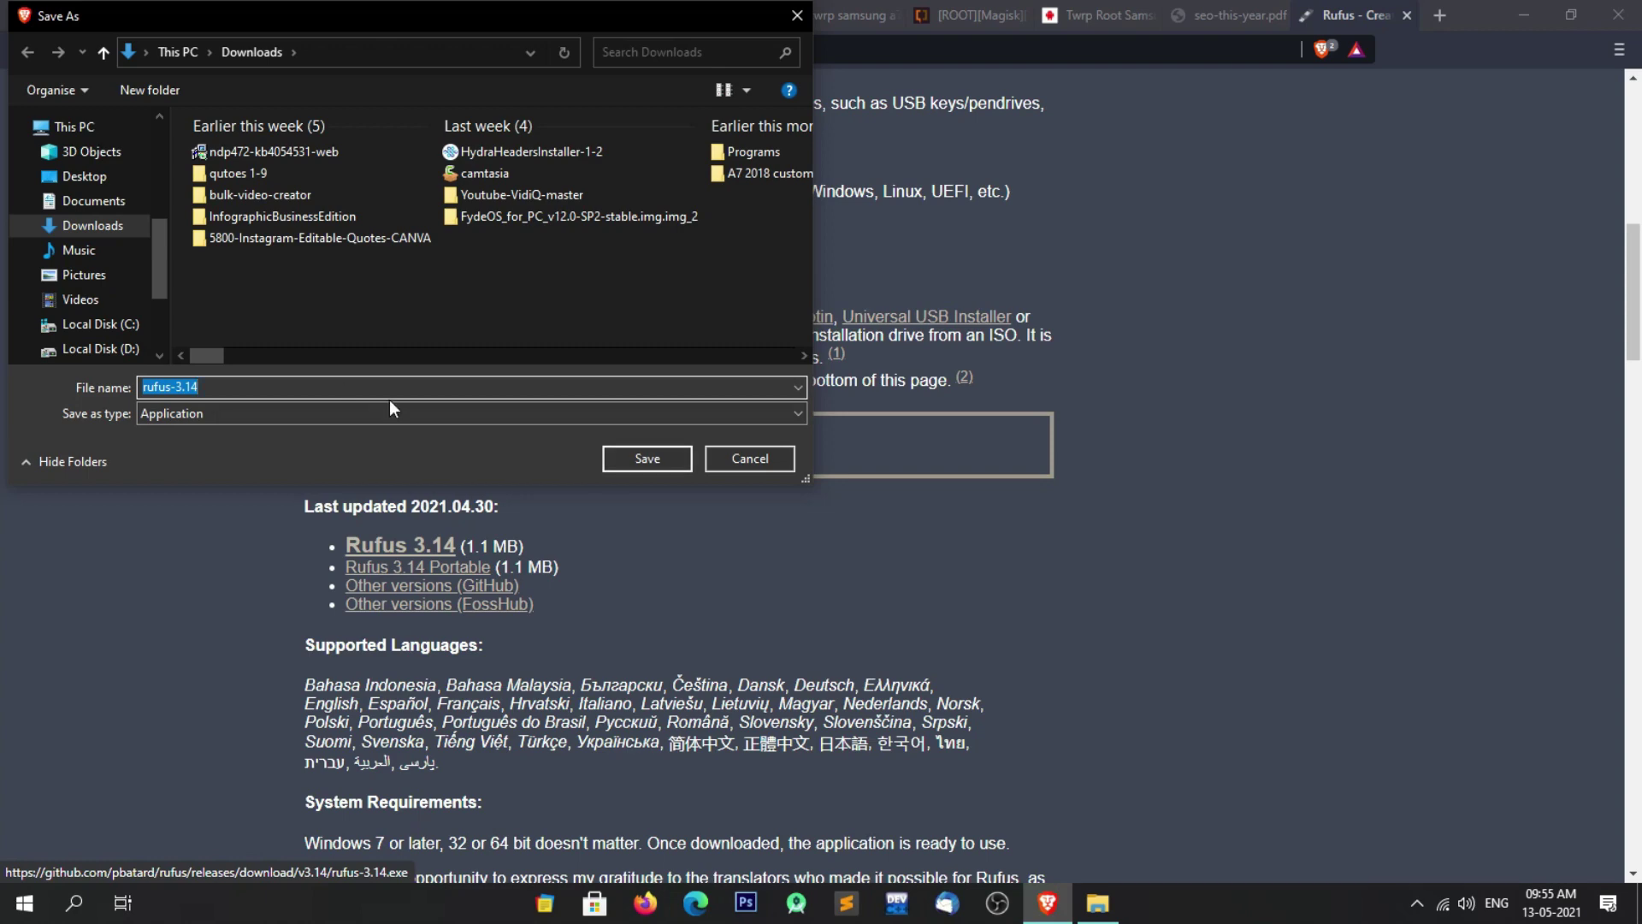
pyautogui.click(679, 457)
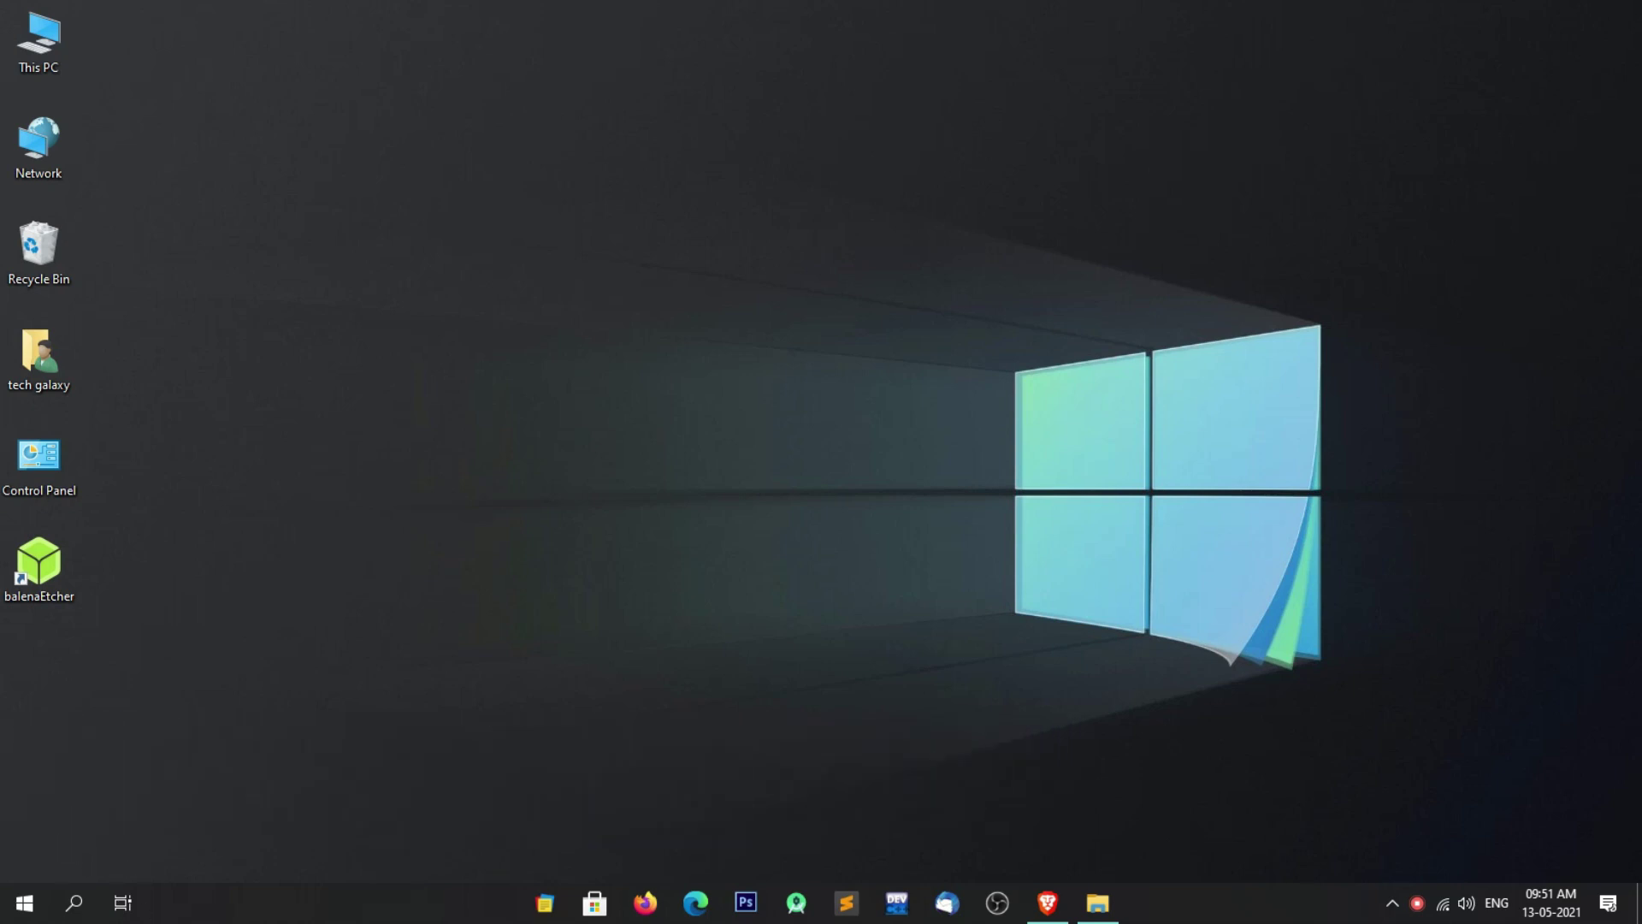
# Search Google for "fydeos" in Brave and open the English translation of the fydeos.com page.
pyautogui.click(1047, 900)
pyautogui.click(833, 404)
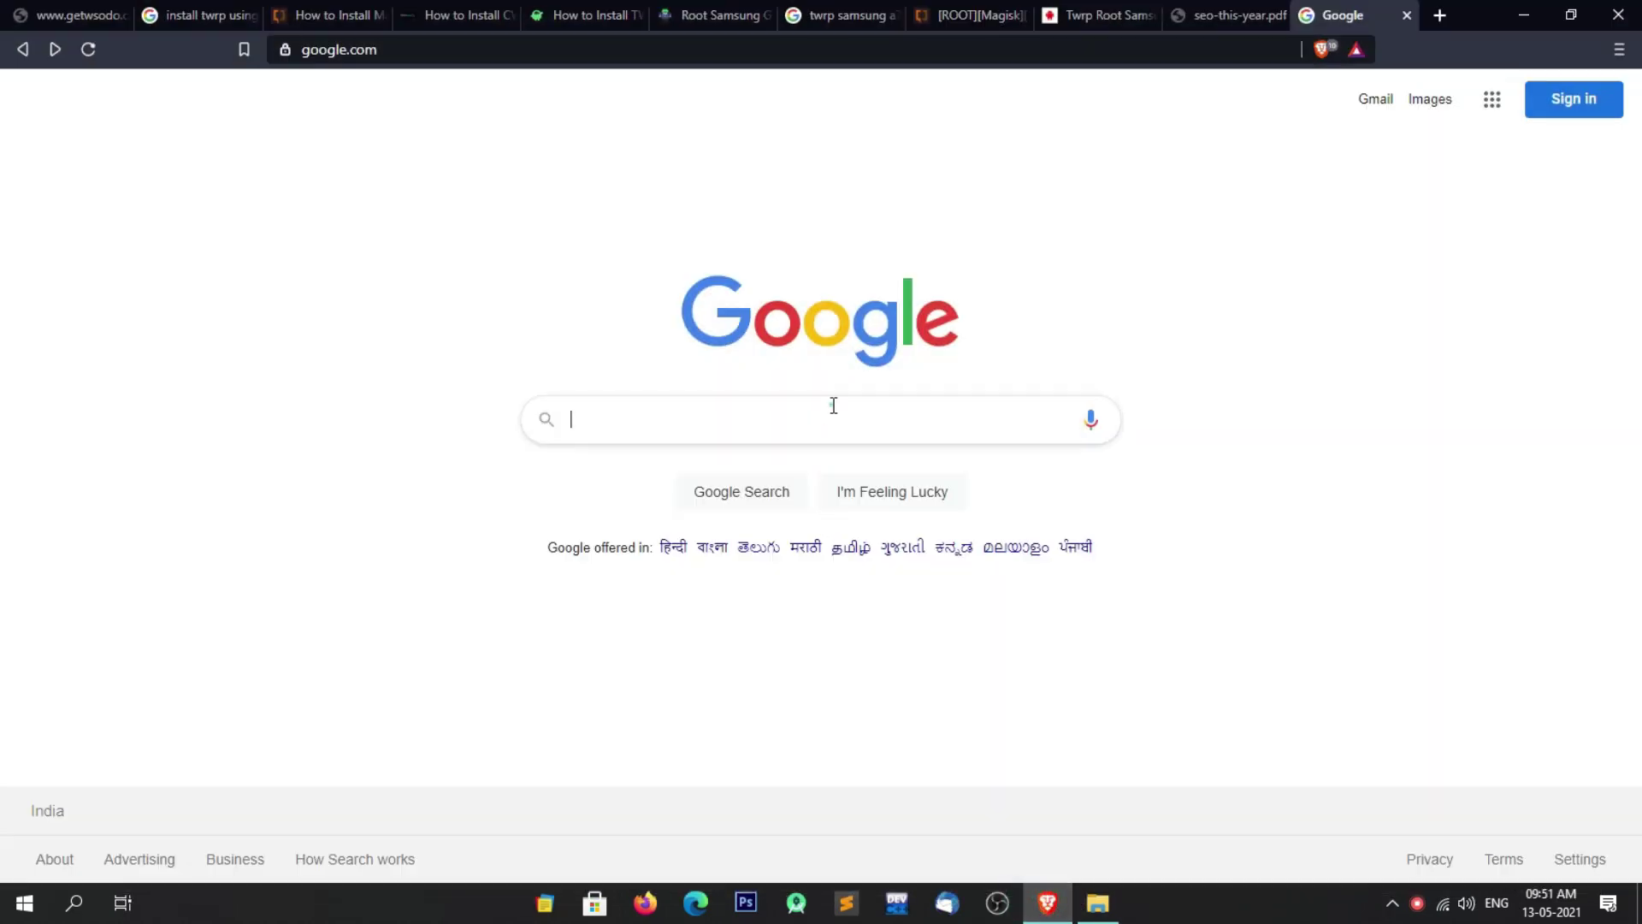
pyautogui.write('fydeos')
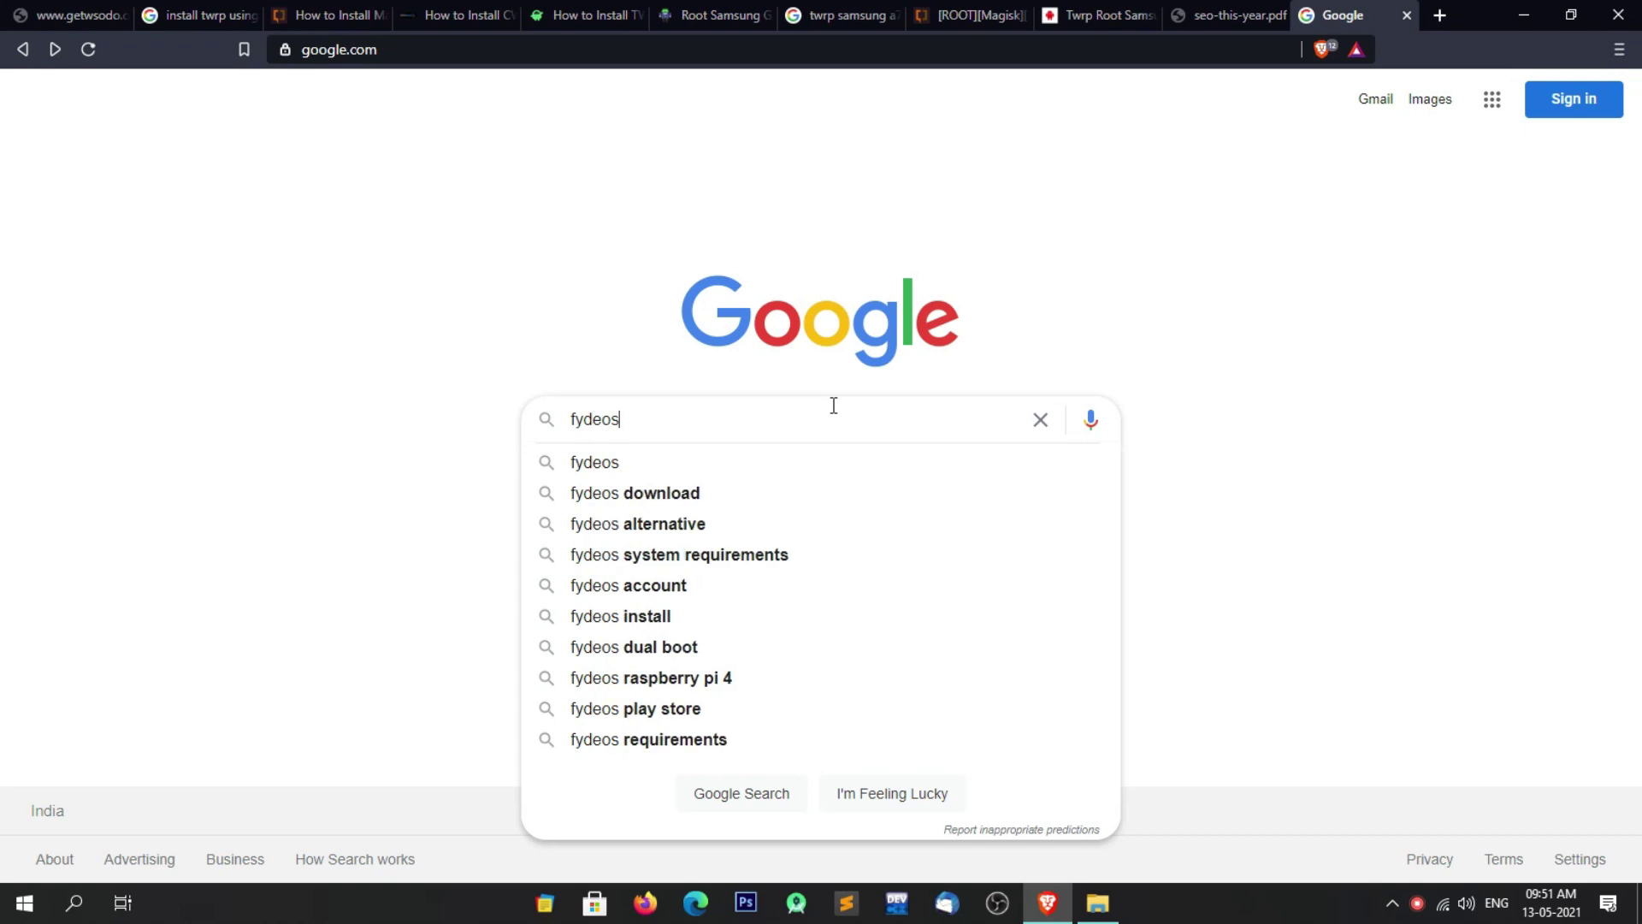
pyautogui.press('Return')
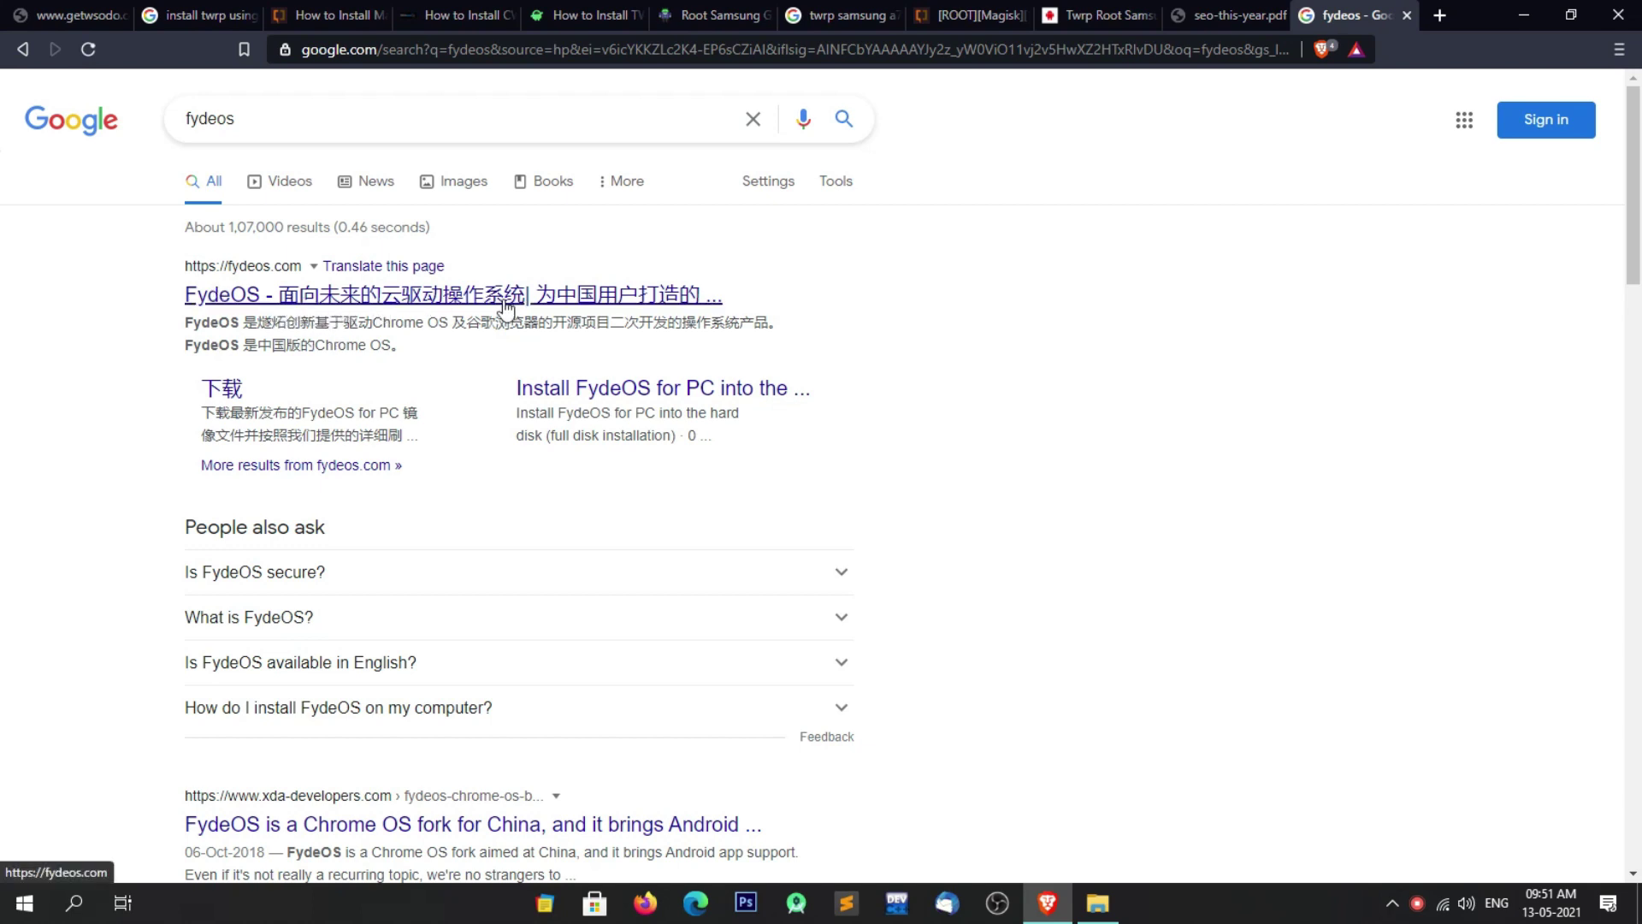
pyautogui.click(365, 269)
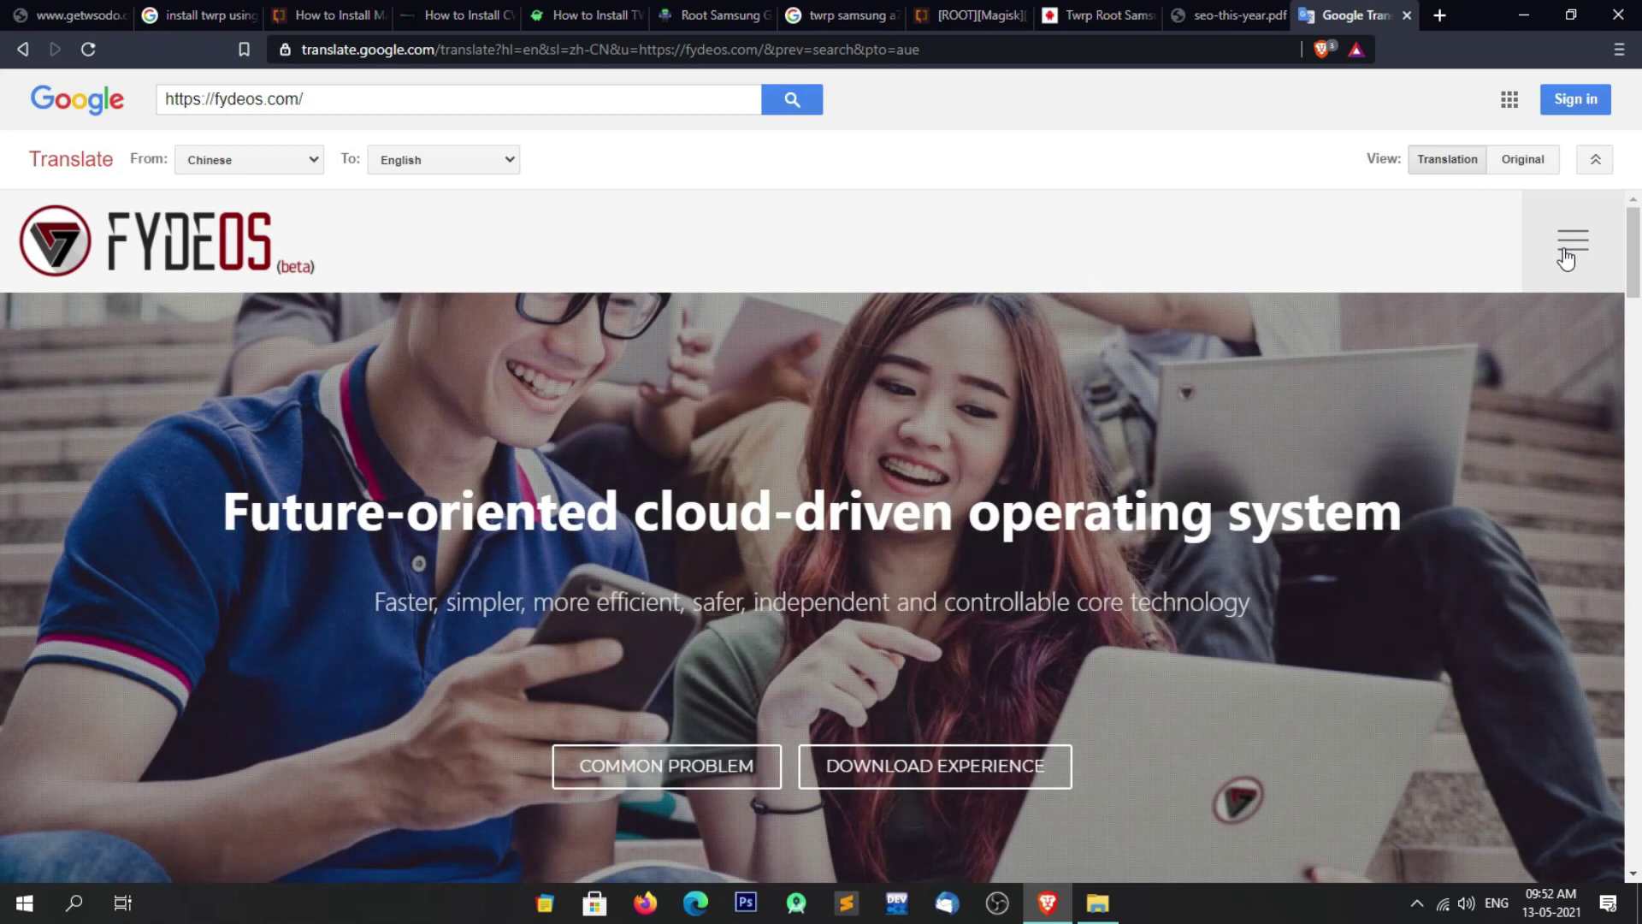
# Open the translated FydeOS site's download page at the FydeOS for PC release.
pyautogui.click(1566, 258)
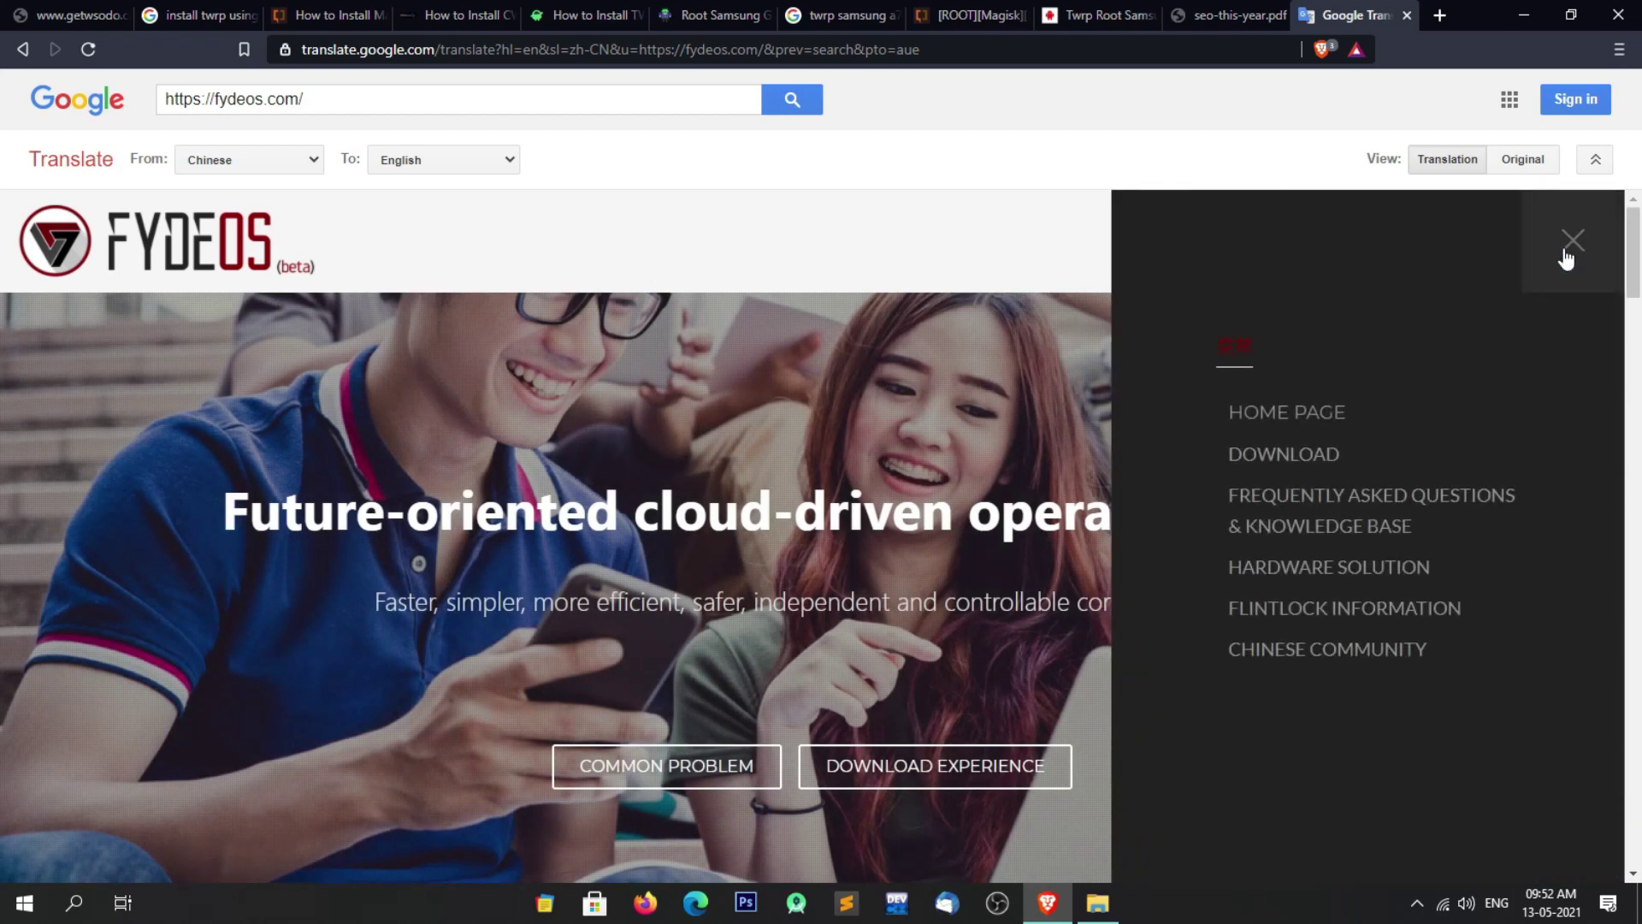
pyautogui.click(1327, 458)
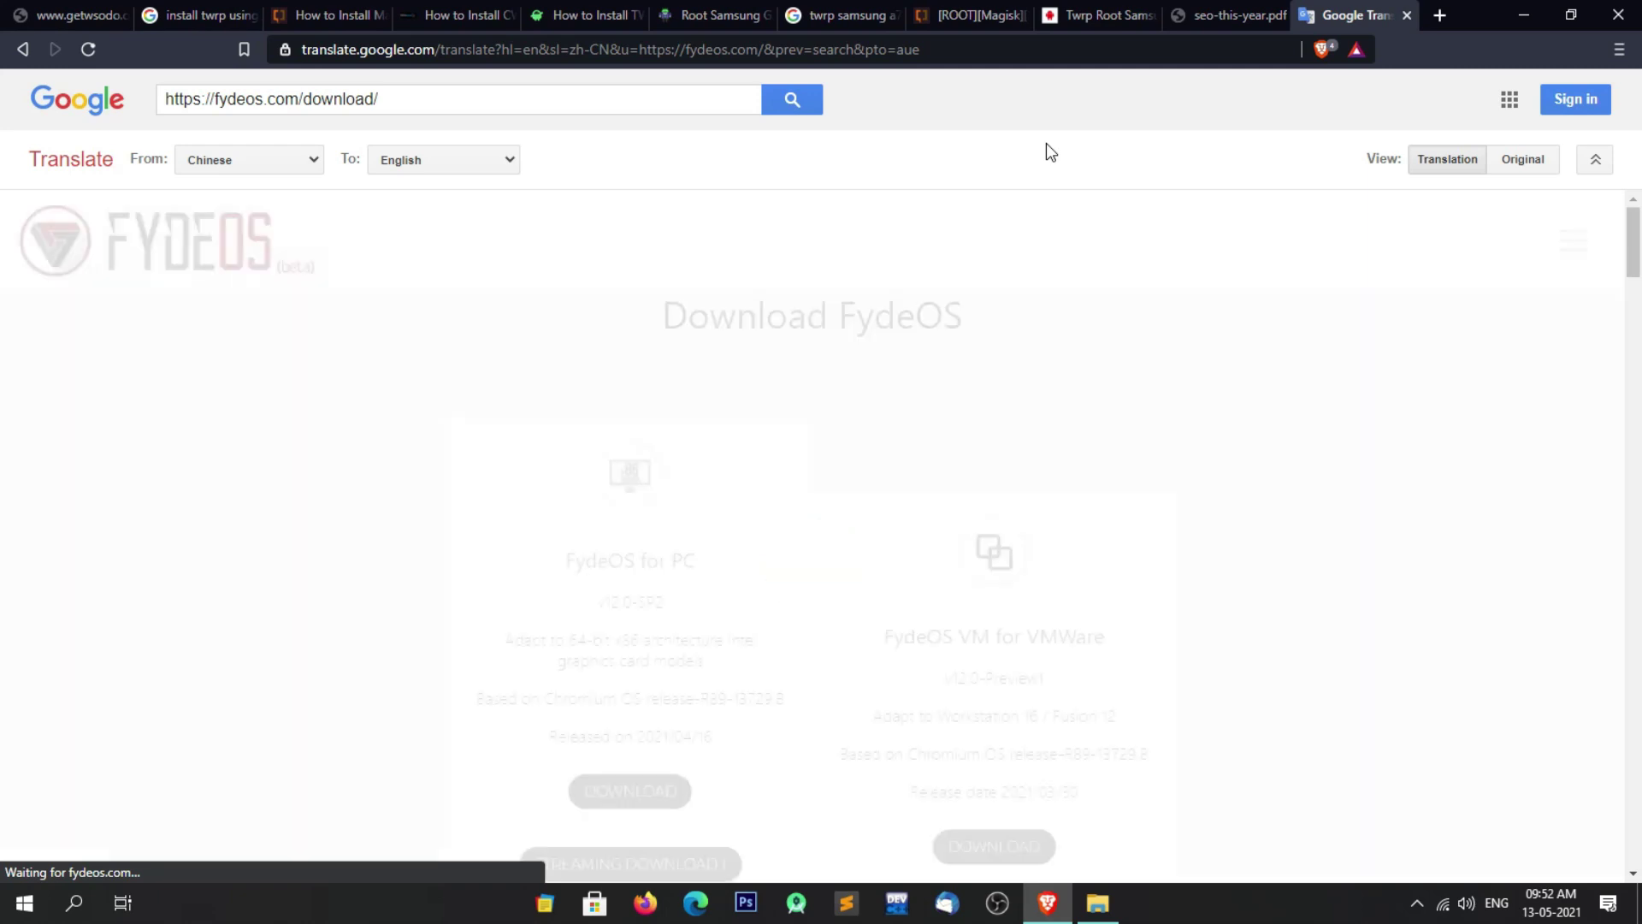
pyautogui.scroll(-2, 924, 337)
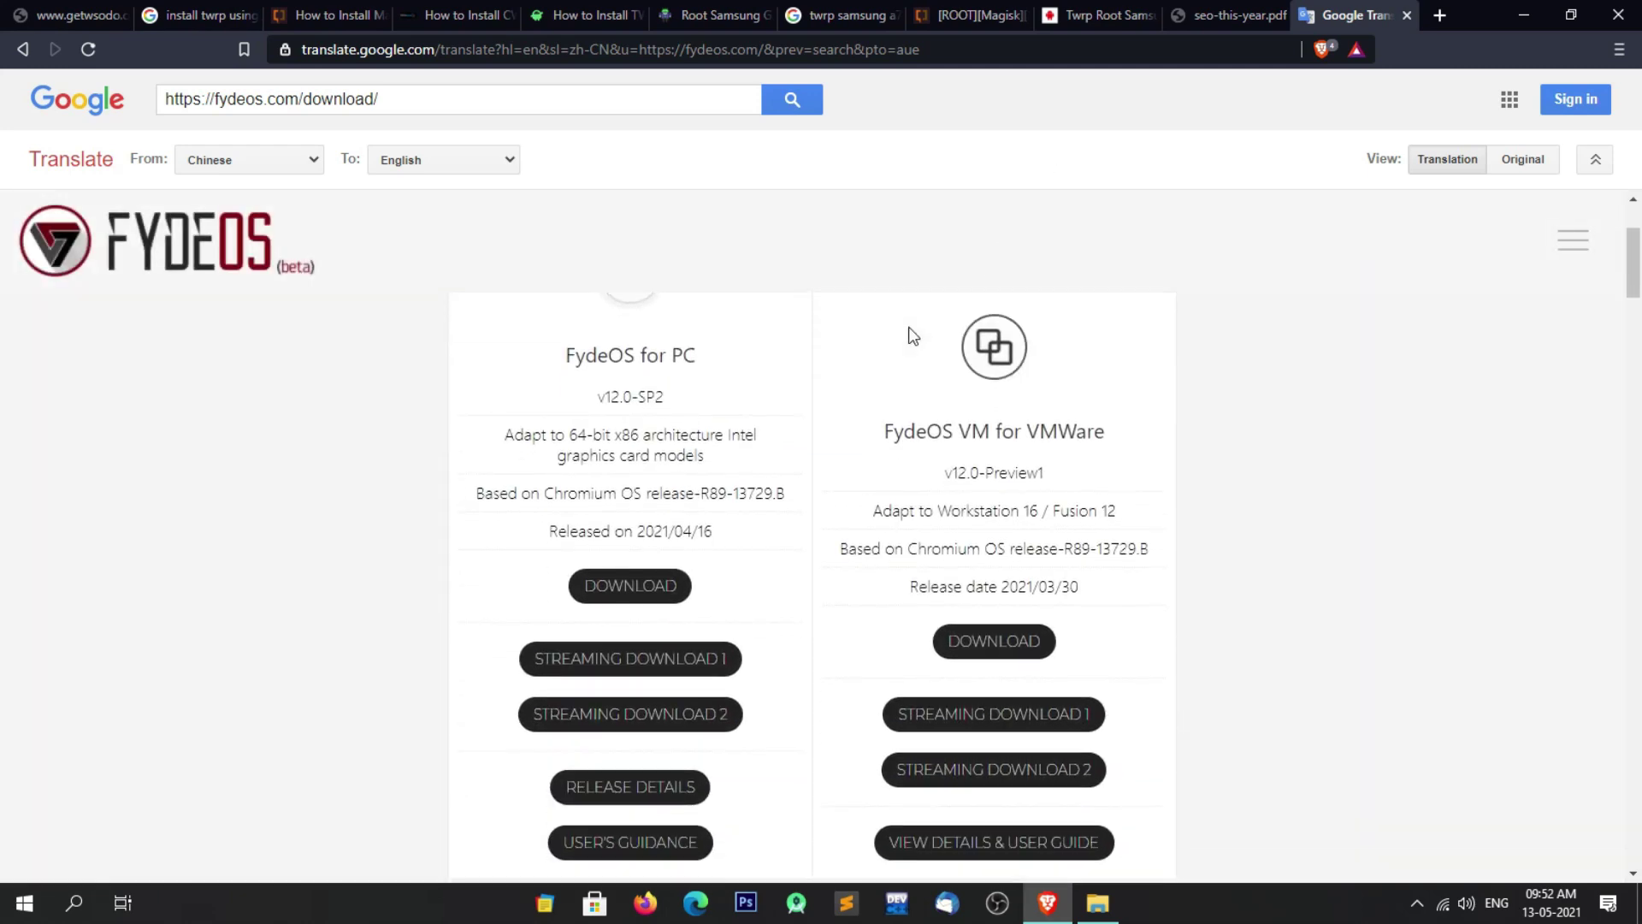
# Download the FydeOS for PC v12.0-SP2 image through the original, untranslated page and save it in the Downloads folder.
pyautogui.scroll(1, 597, 377)
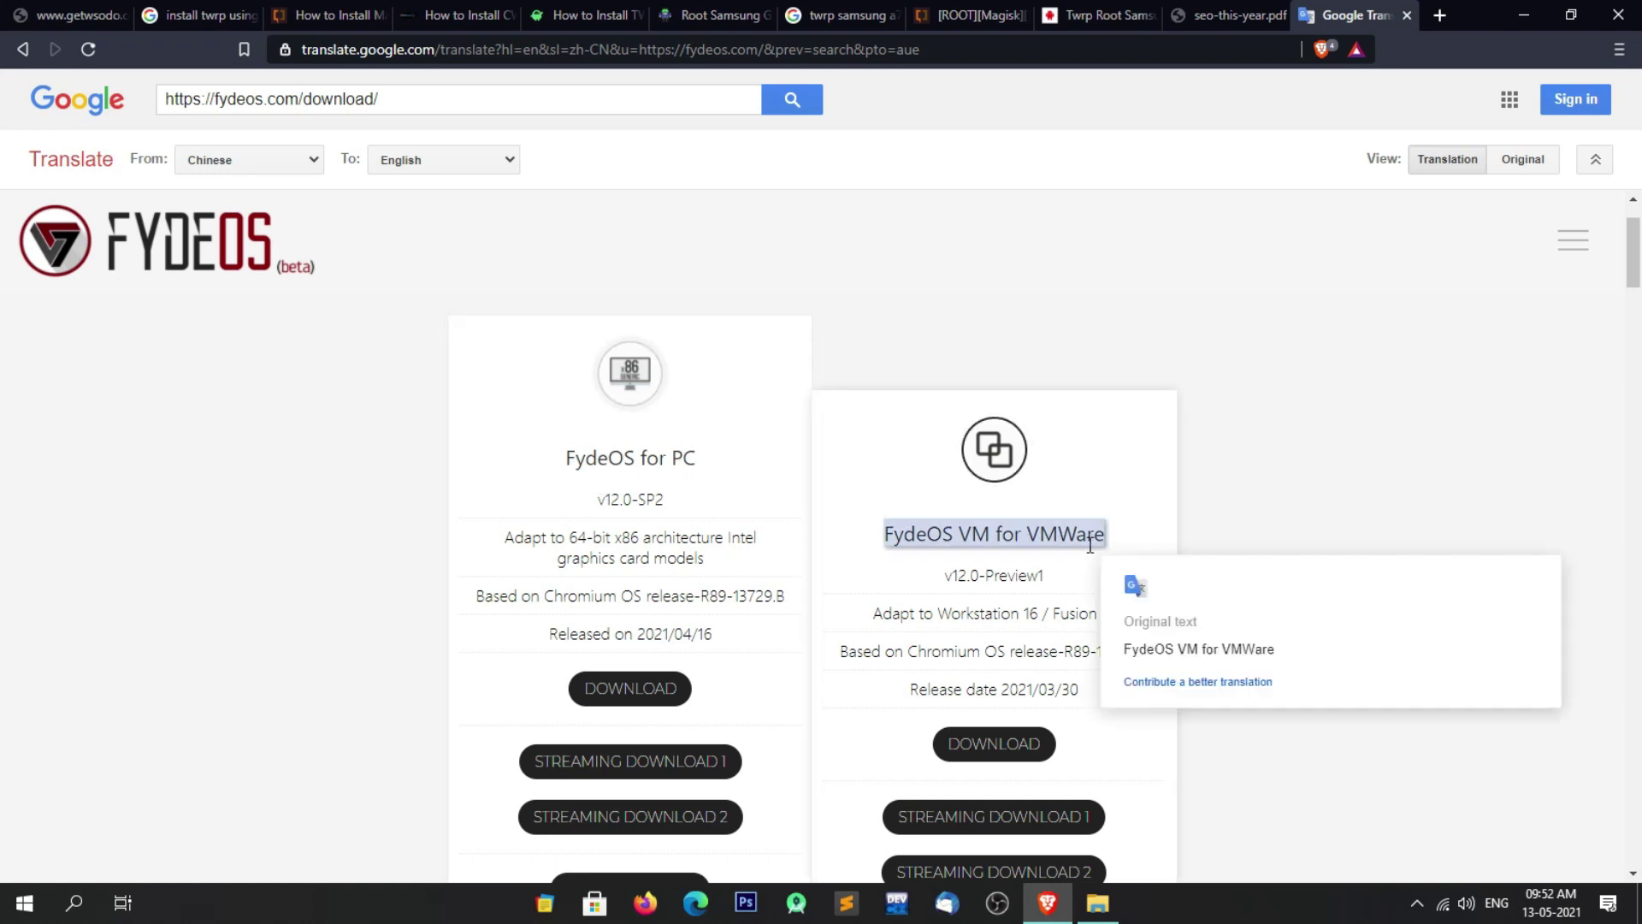
pyautogui.scroll(-1, 1088, 545)
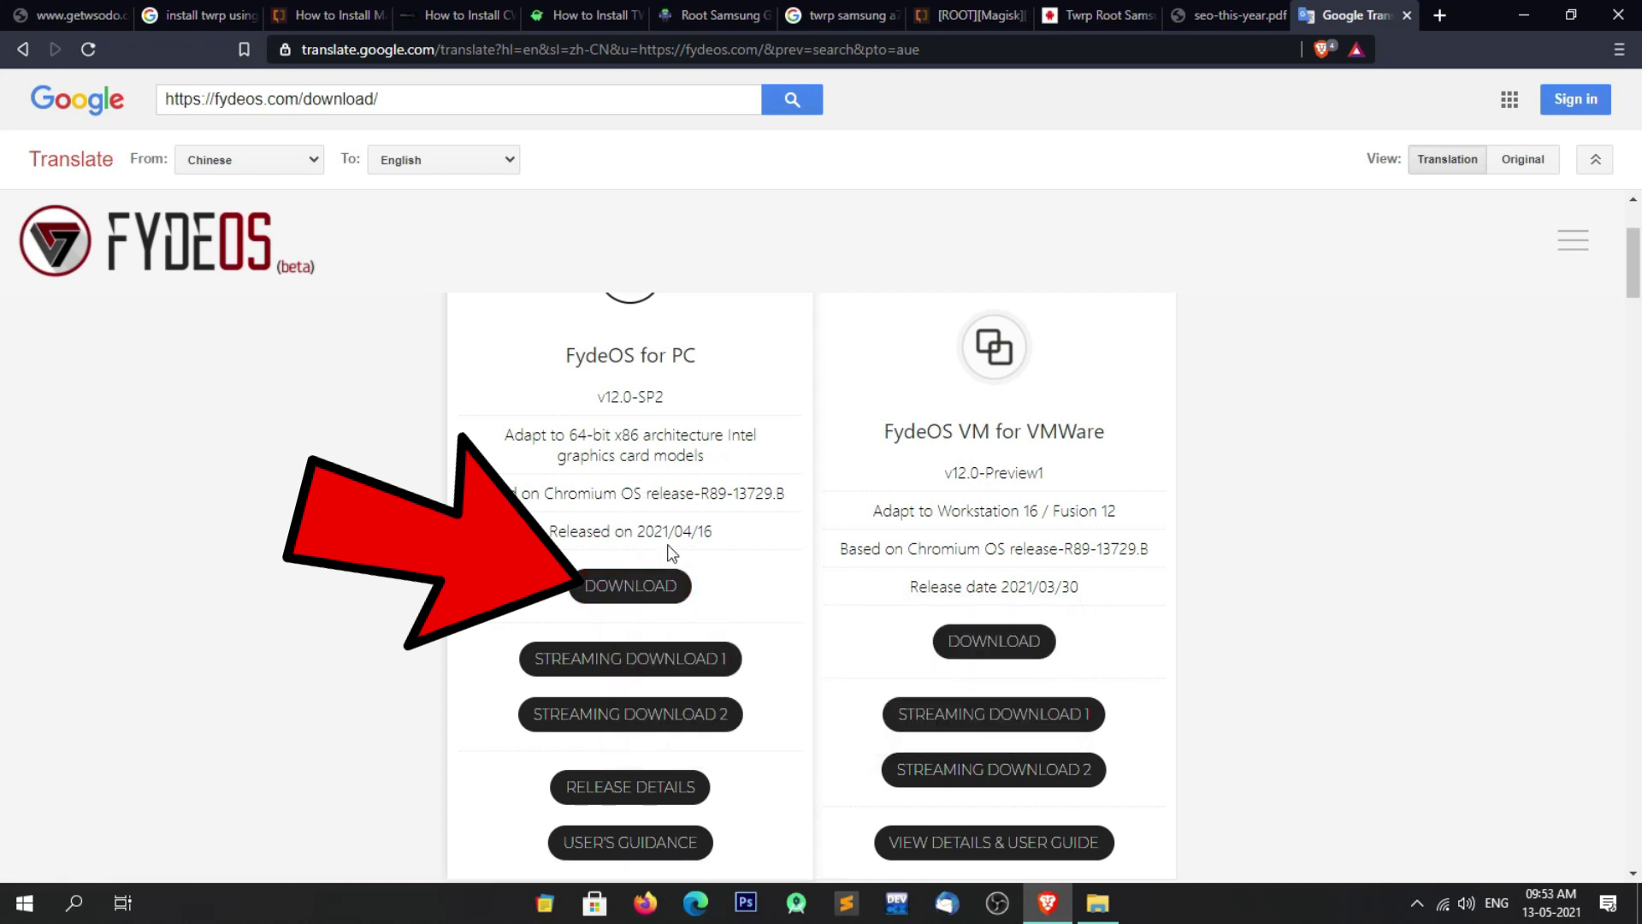
pyautogui.click(633, 585)
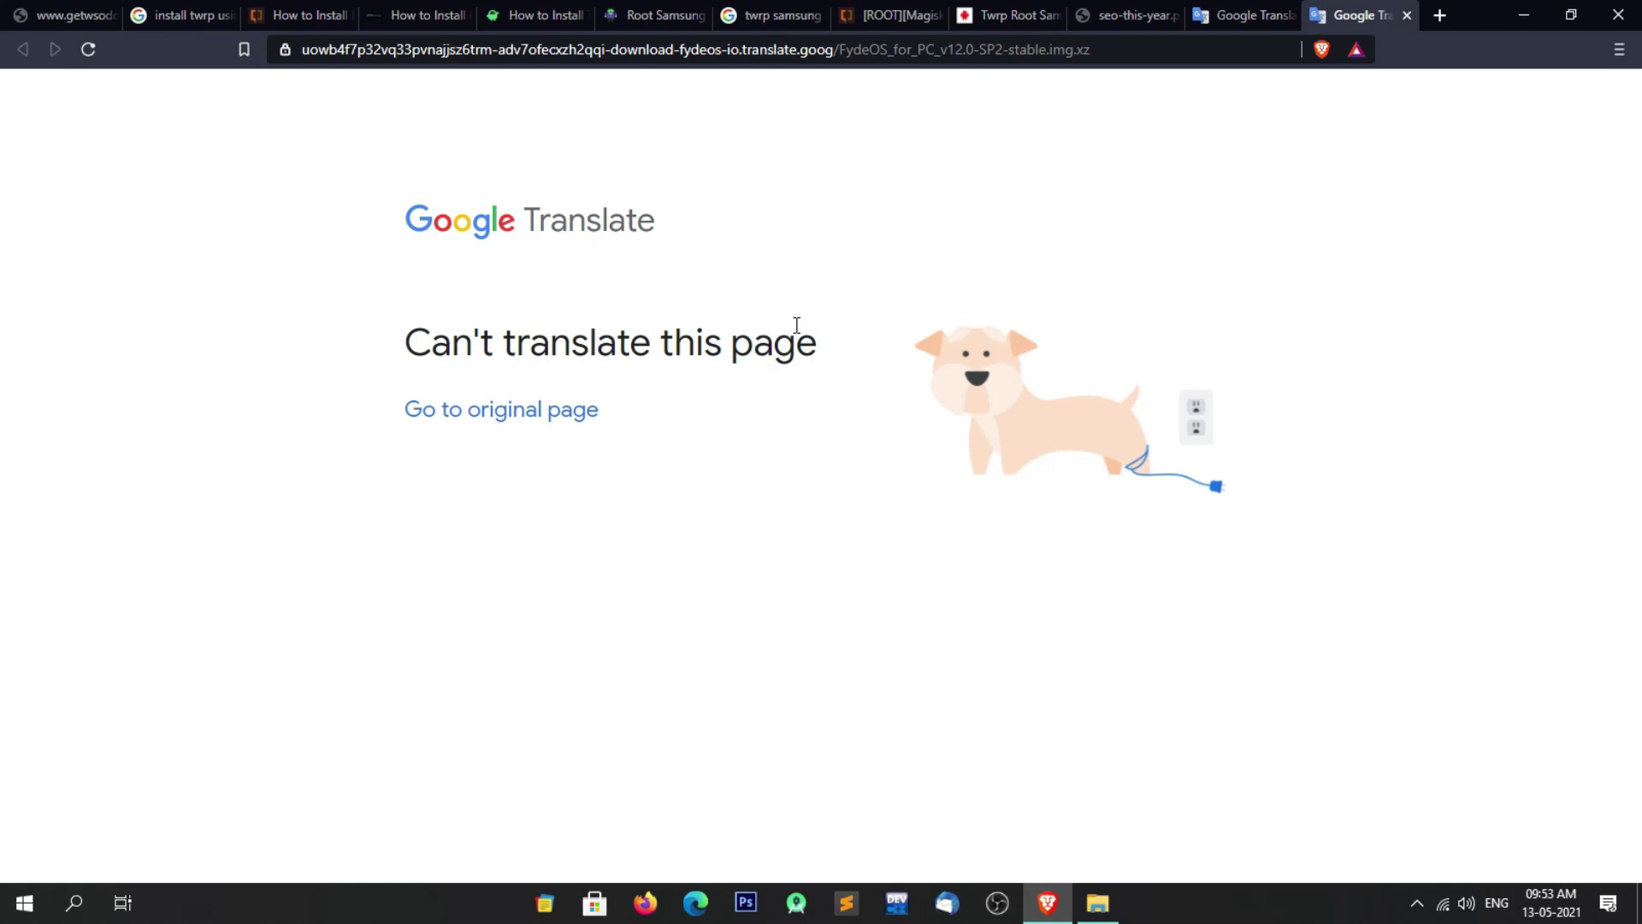
pyautogui.click(500, 424)
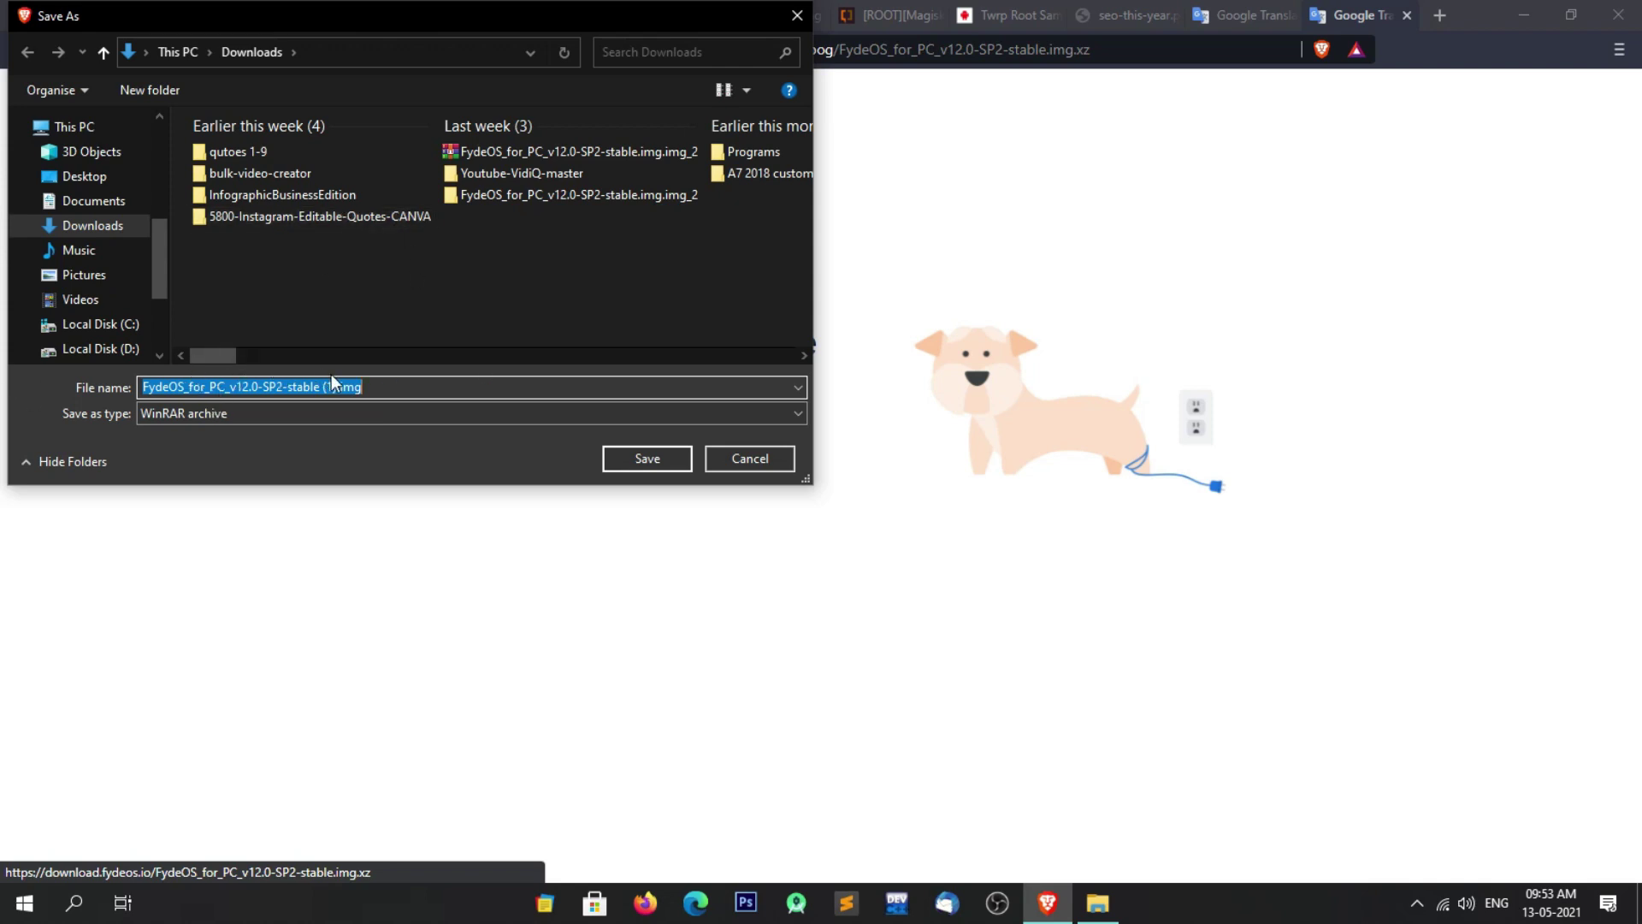
pyautogui.click(626, 458)
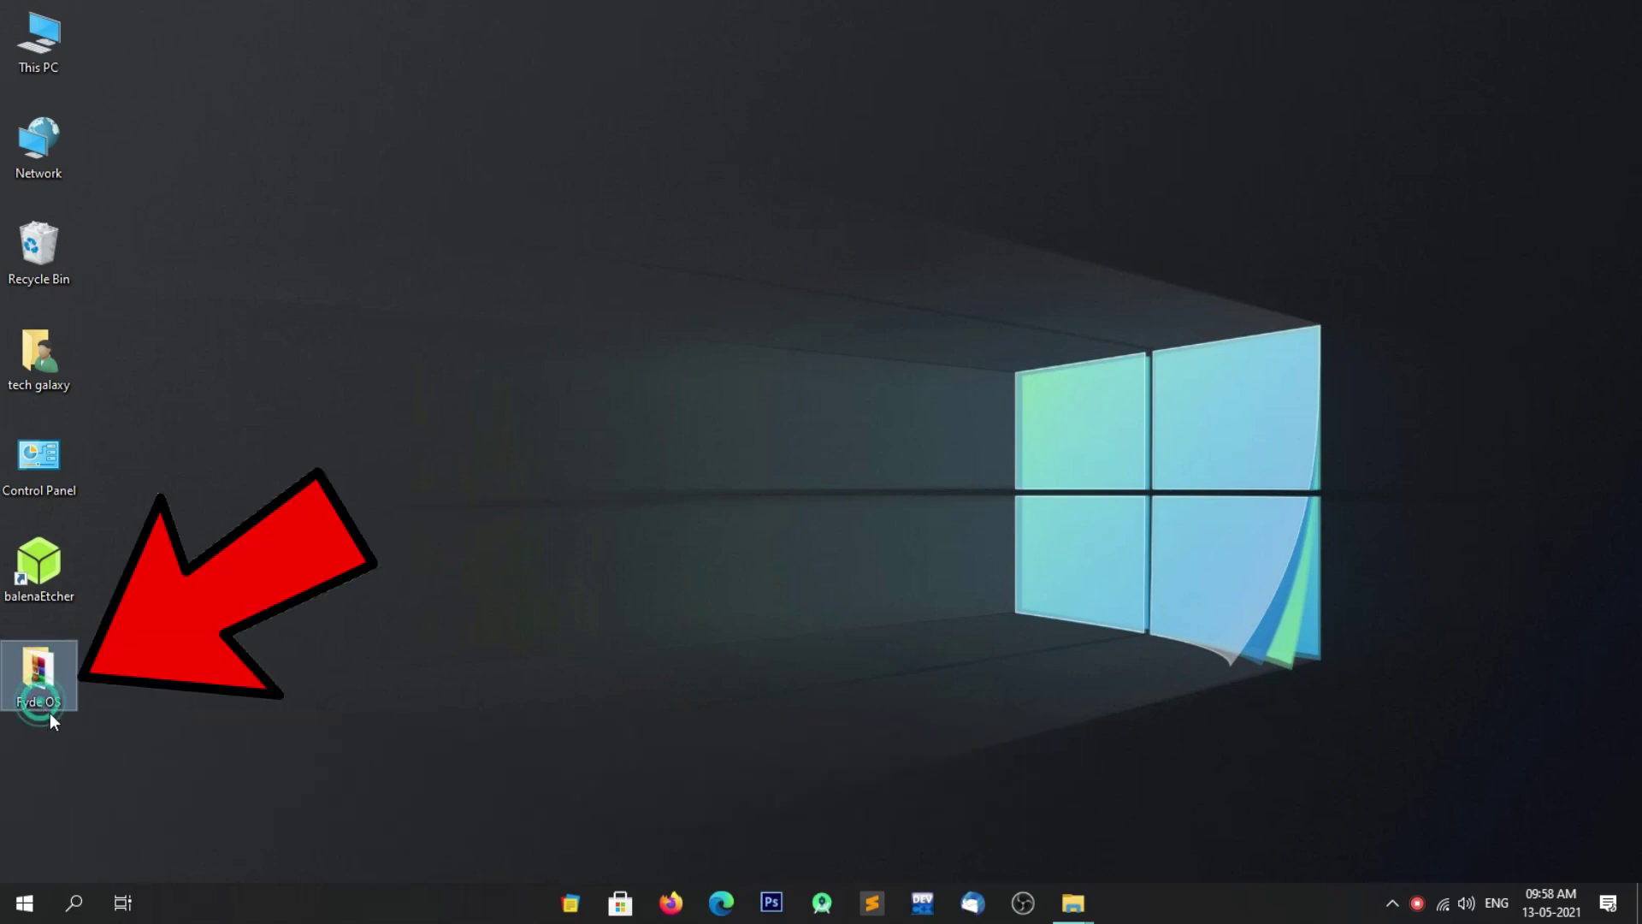
# Open the Fyde OS folder on the desktop in a maximized window and show its files as large icons.
pyautogui.doubleClick(55, 669)
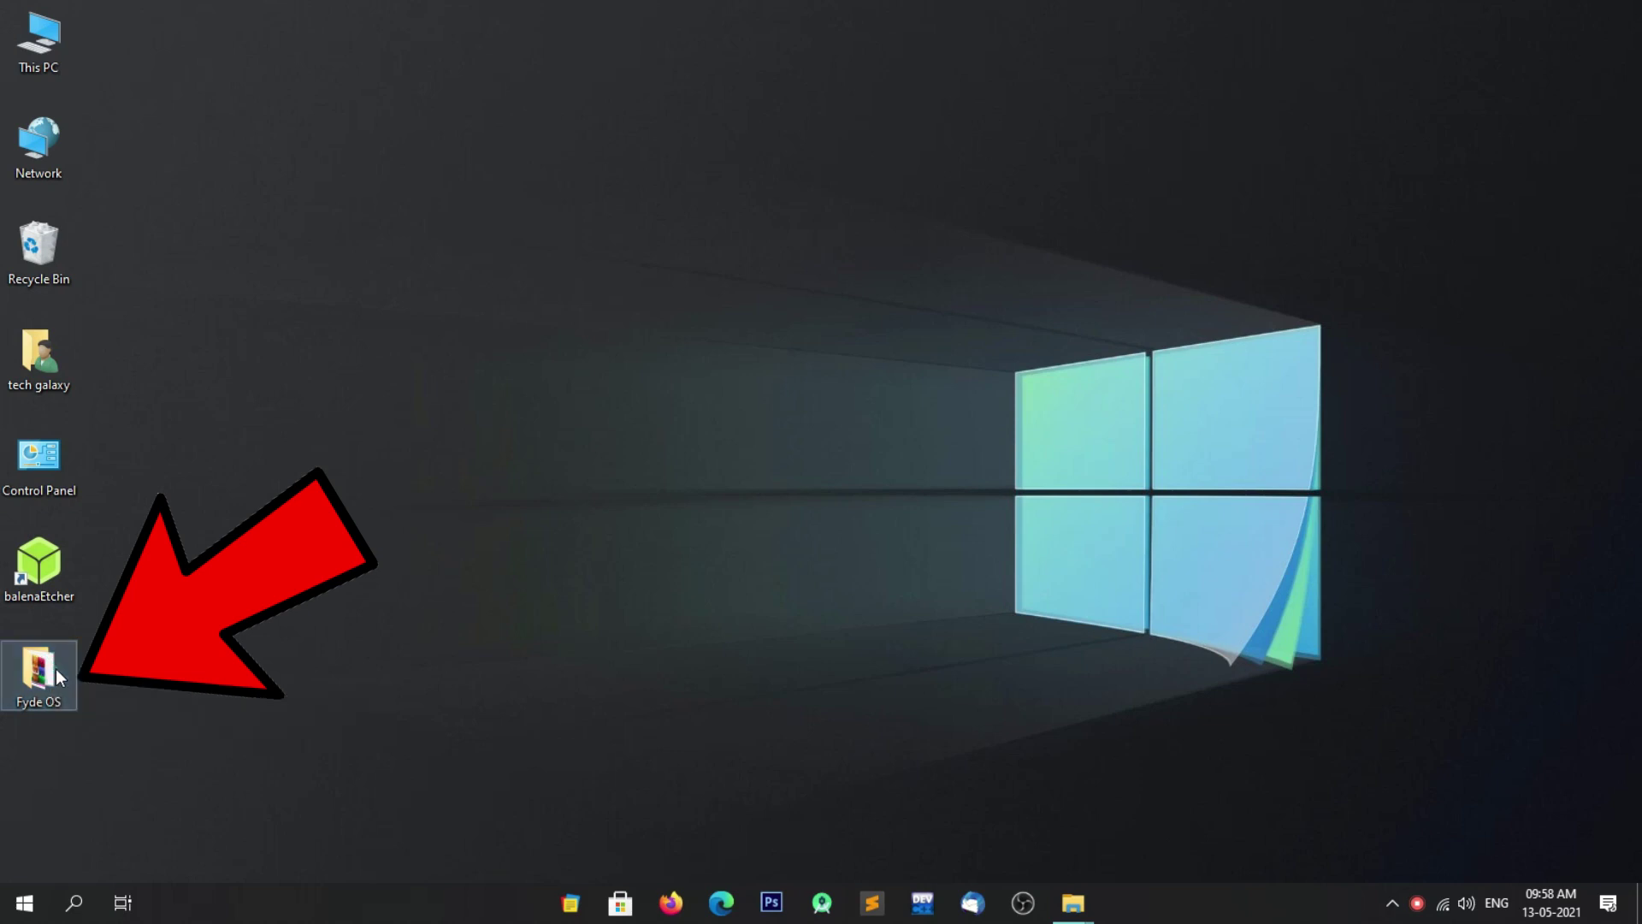
pyautogui.rightClick(460, 339)
pyautogui.moveTo(526, 354)
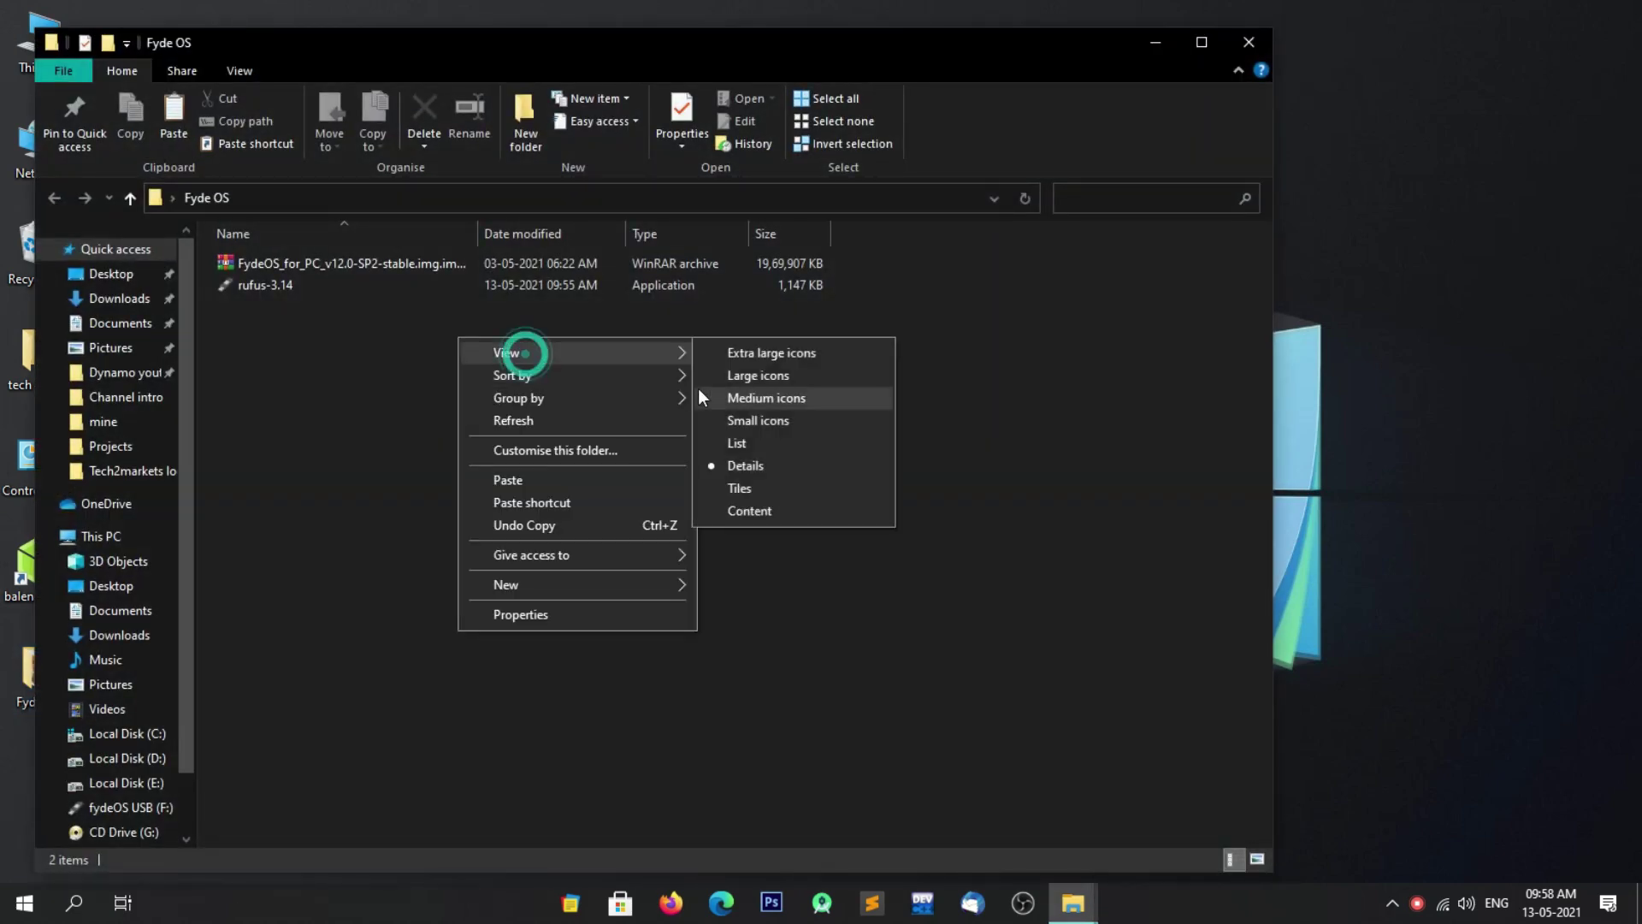
pyautogui.click(704, 374)
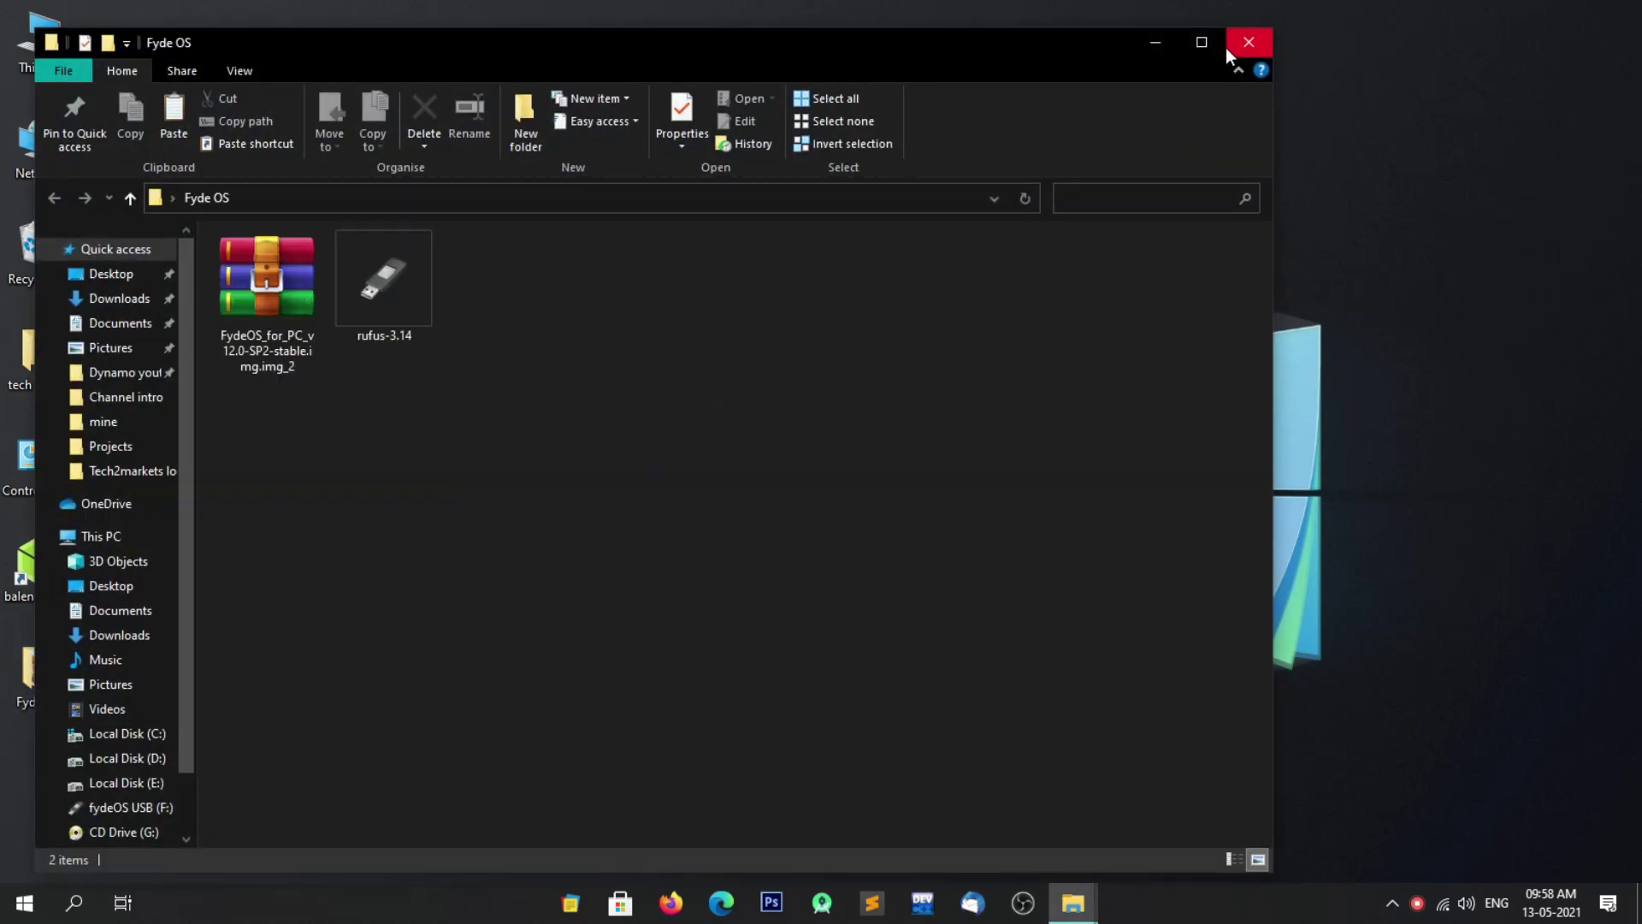
pyautogui.click(1202, 41)
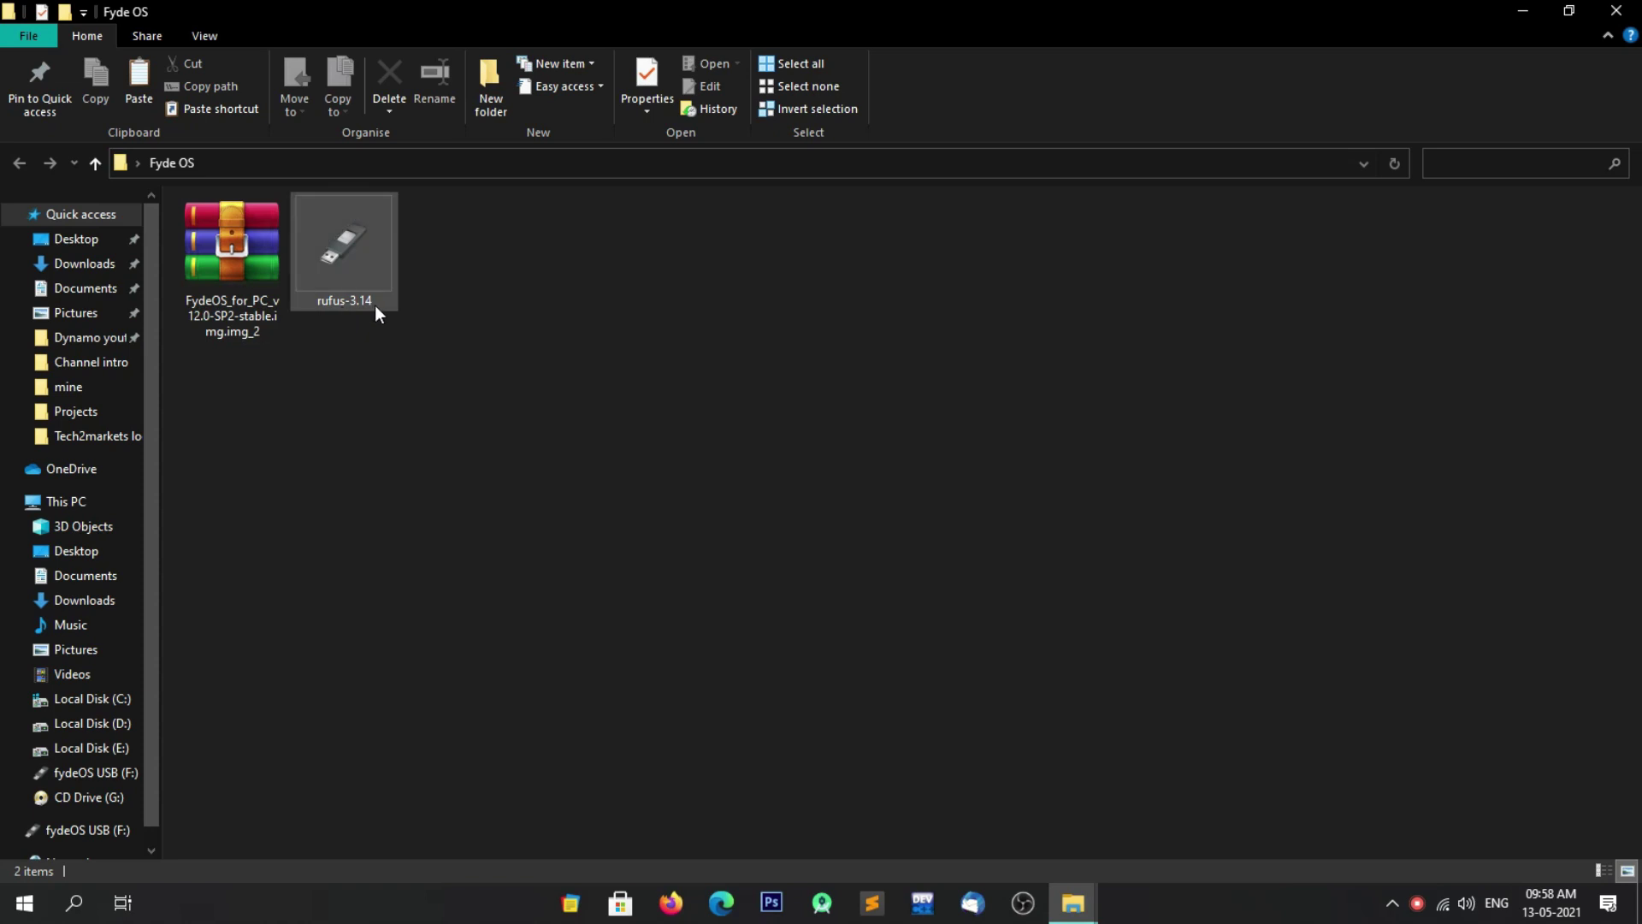
# Launch rufus-3.14 from the Fyde OS folder and choose fydeOS USB (F:) [32 GB] as the device.
pyautogui.moveTo(375, 305)
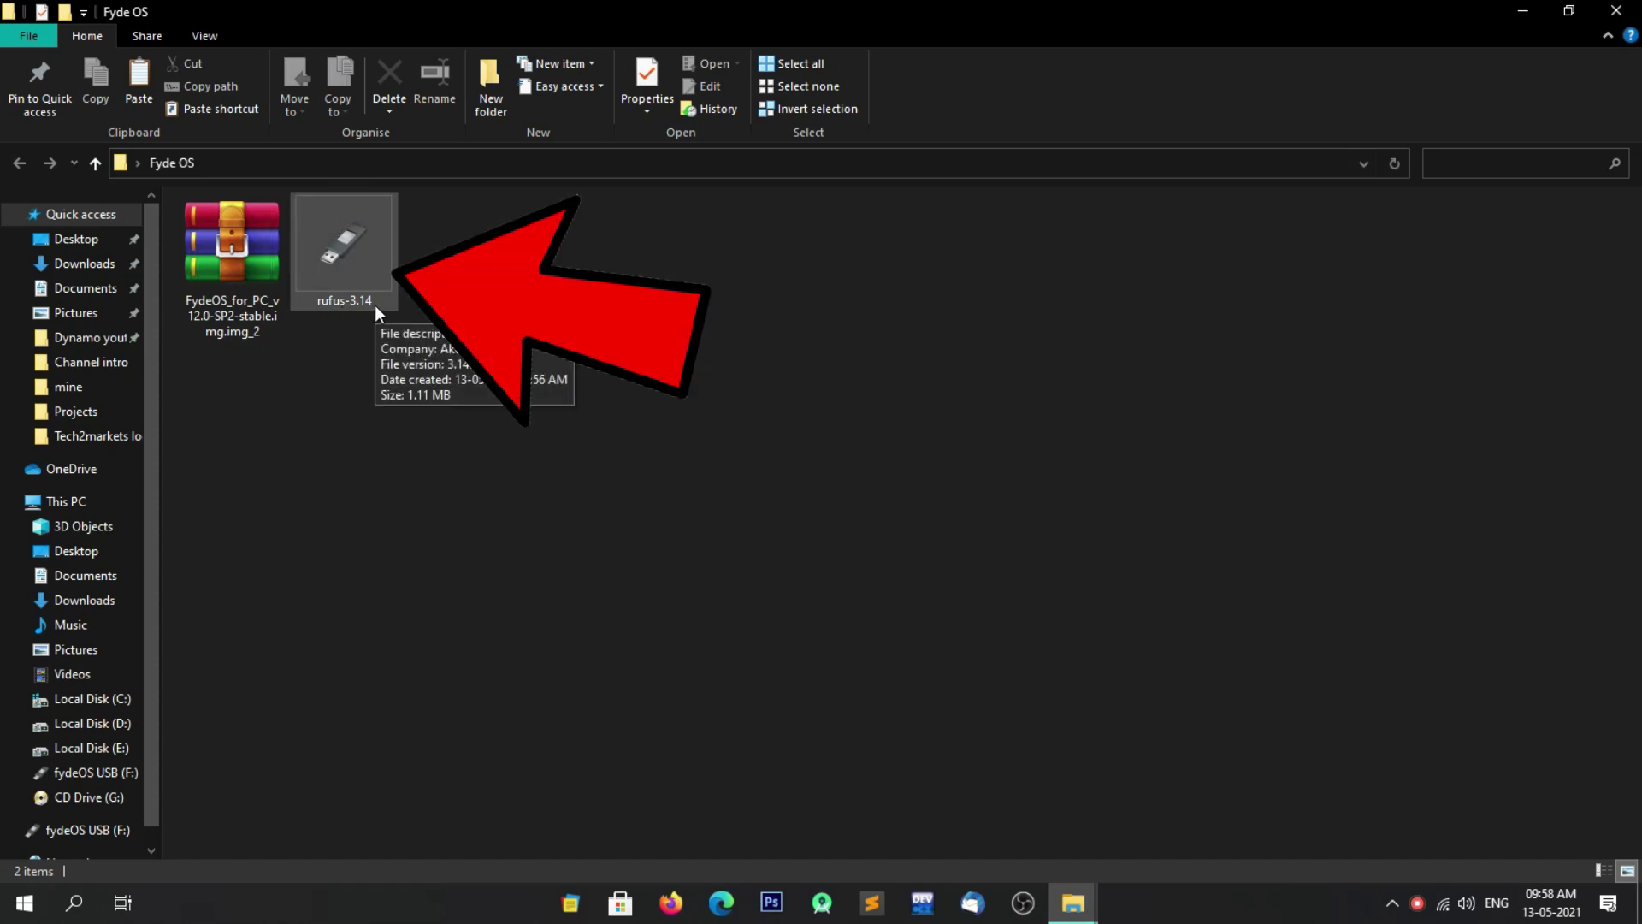
pyautogui.doubleClick(375, 306)
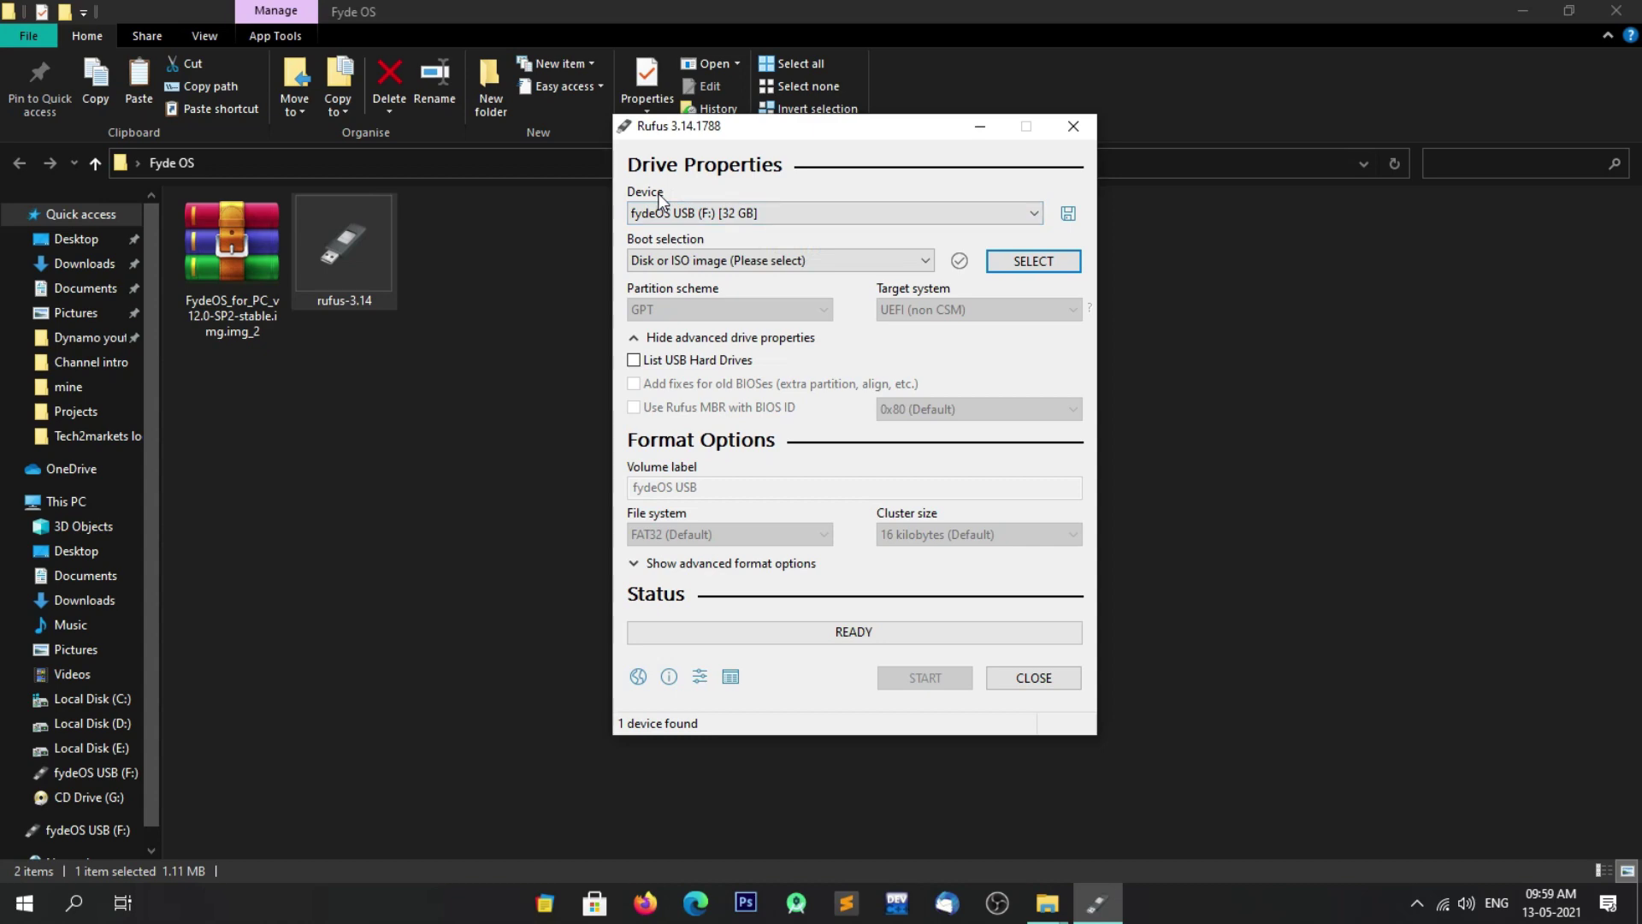
pyautogui.click(799, 212)
pyautogui.click(803, 221)
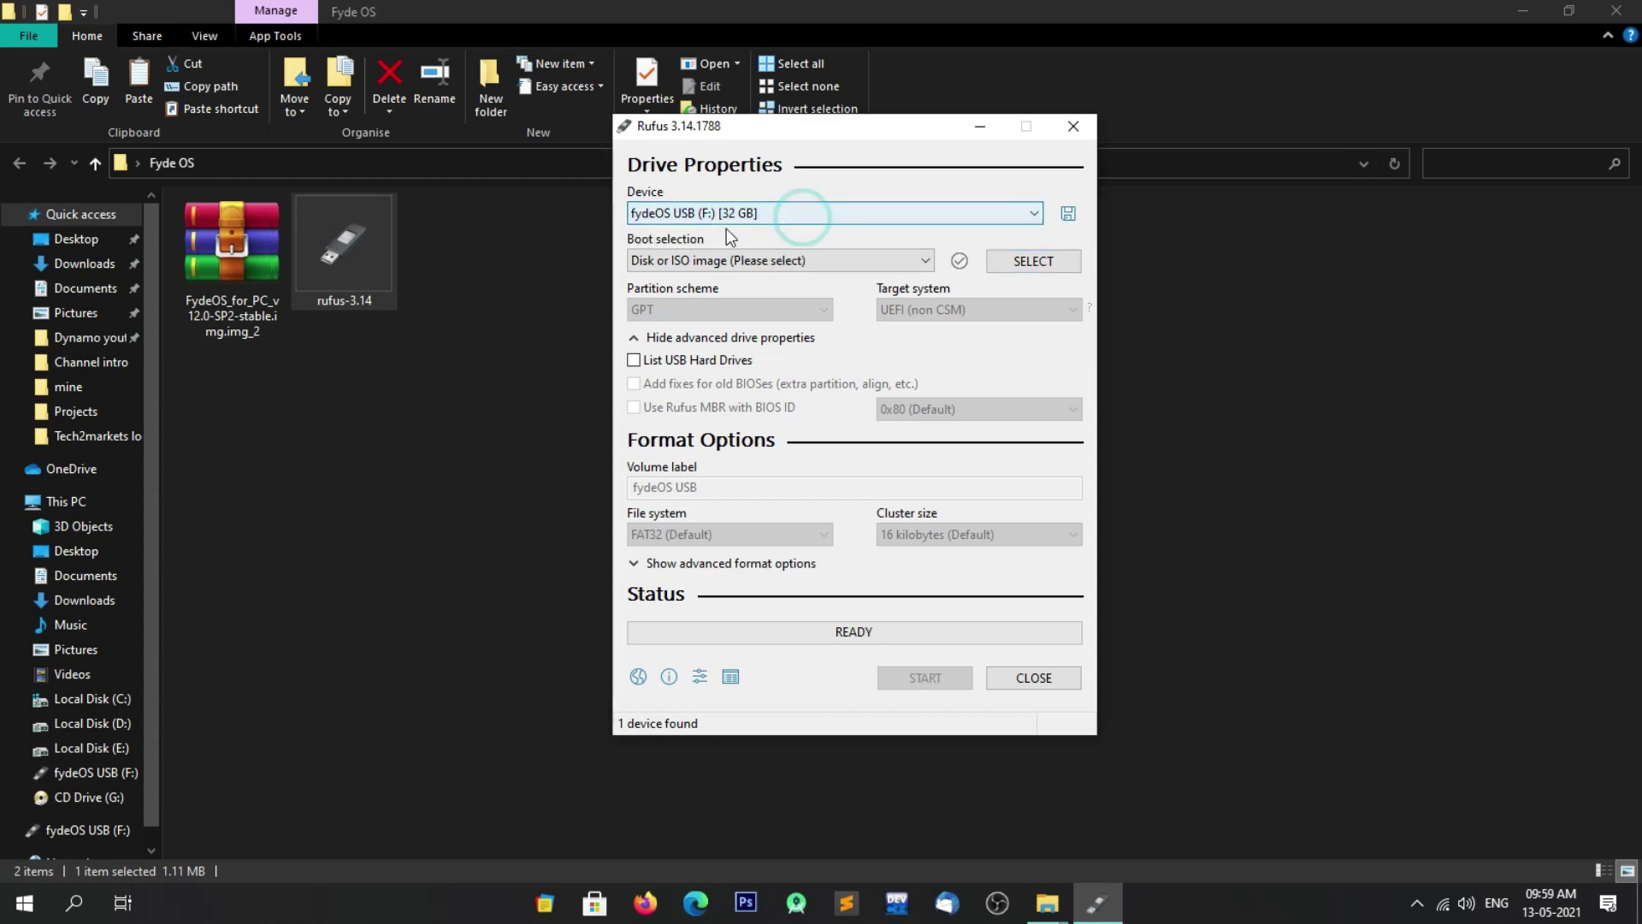
# Compare the device chosen in Rufus with the USB drive listed in This PC.
pyautogui.click(1507, 8)
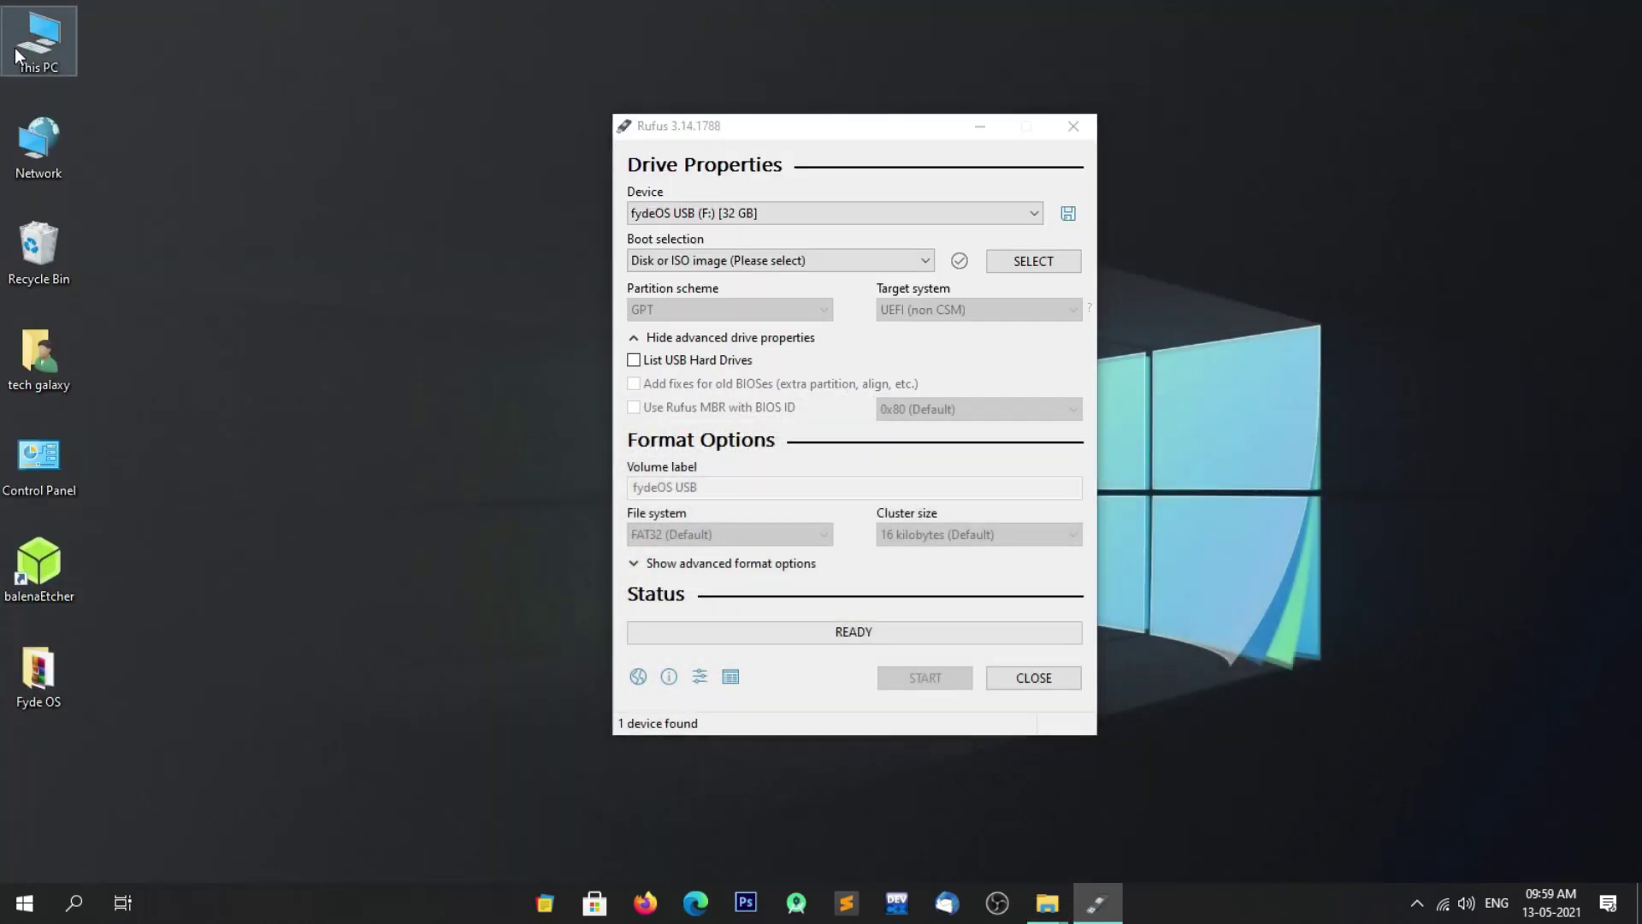
pyautogui.doubleClick(16, 56)
pyautogui.click(1097, 902)
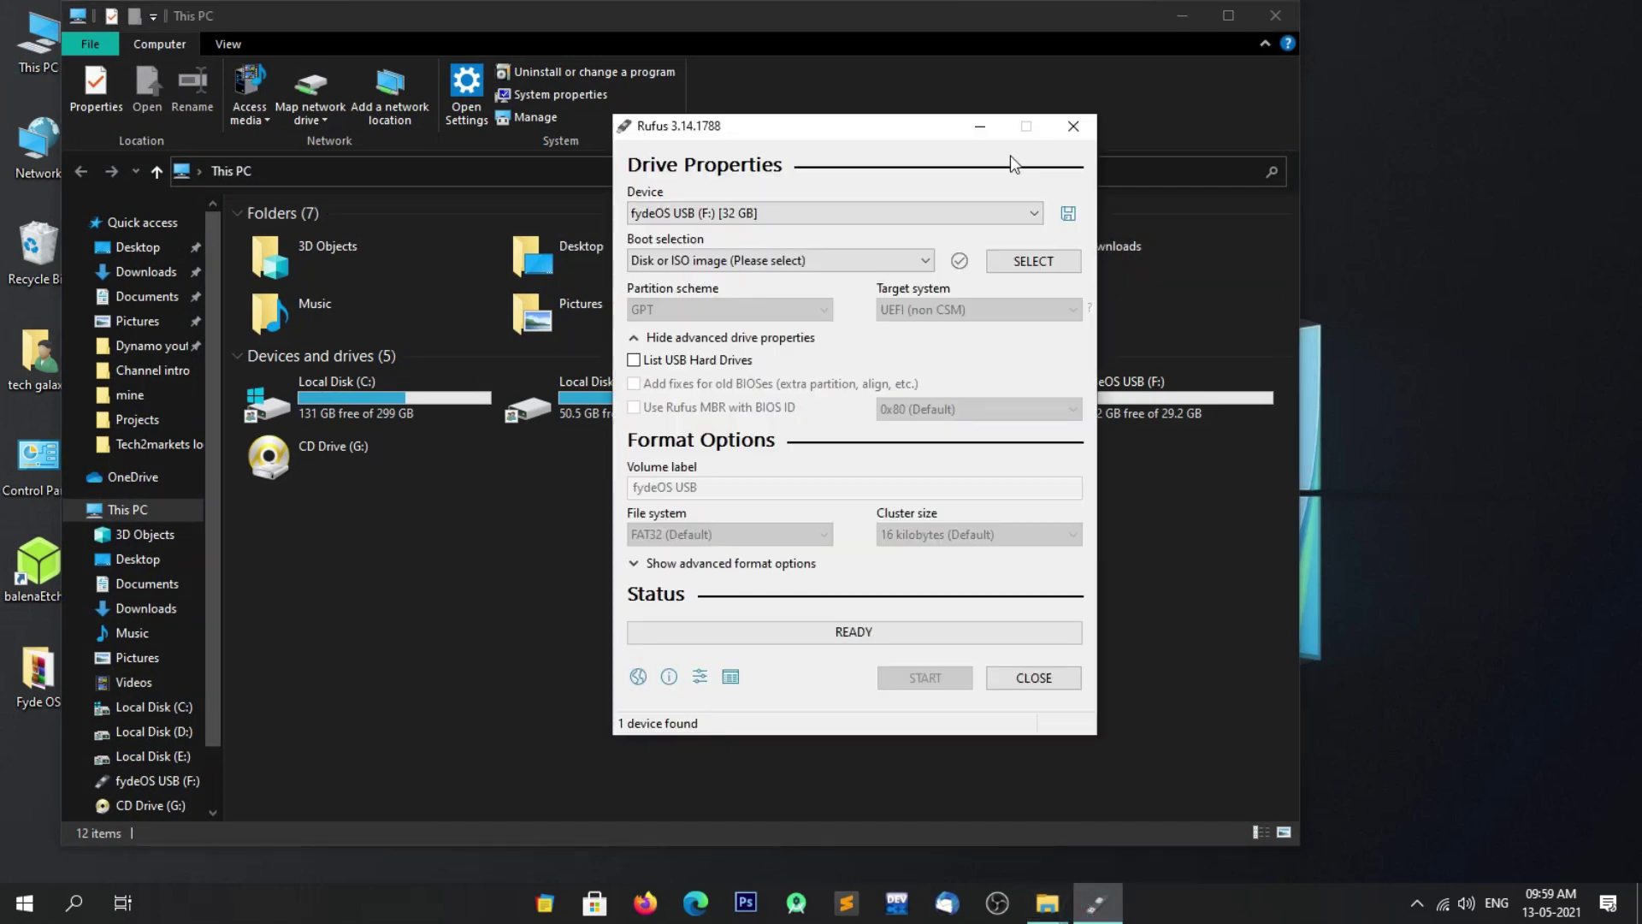
pyautogui.moveTo(906, 139); pyautogui.dragTo(638, 169)
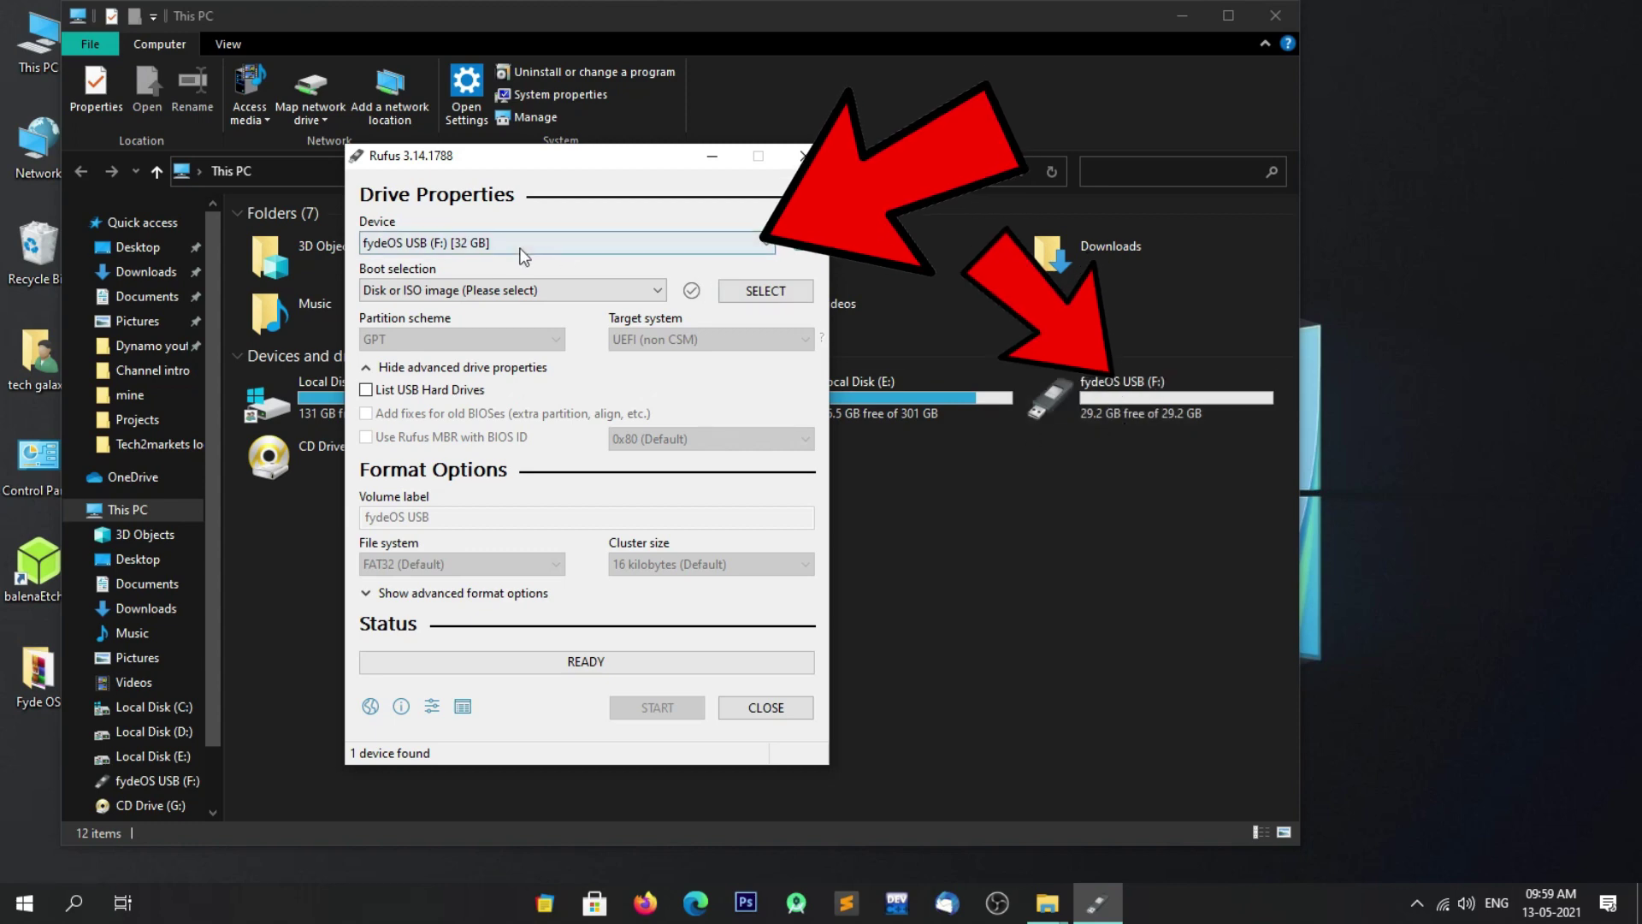
pyautogui.click(1276, 15)
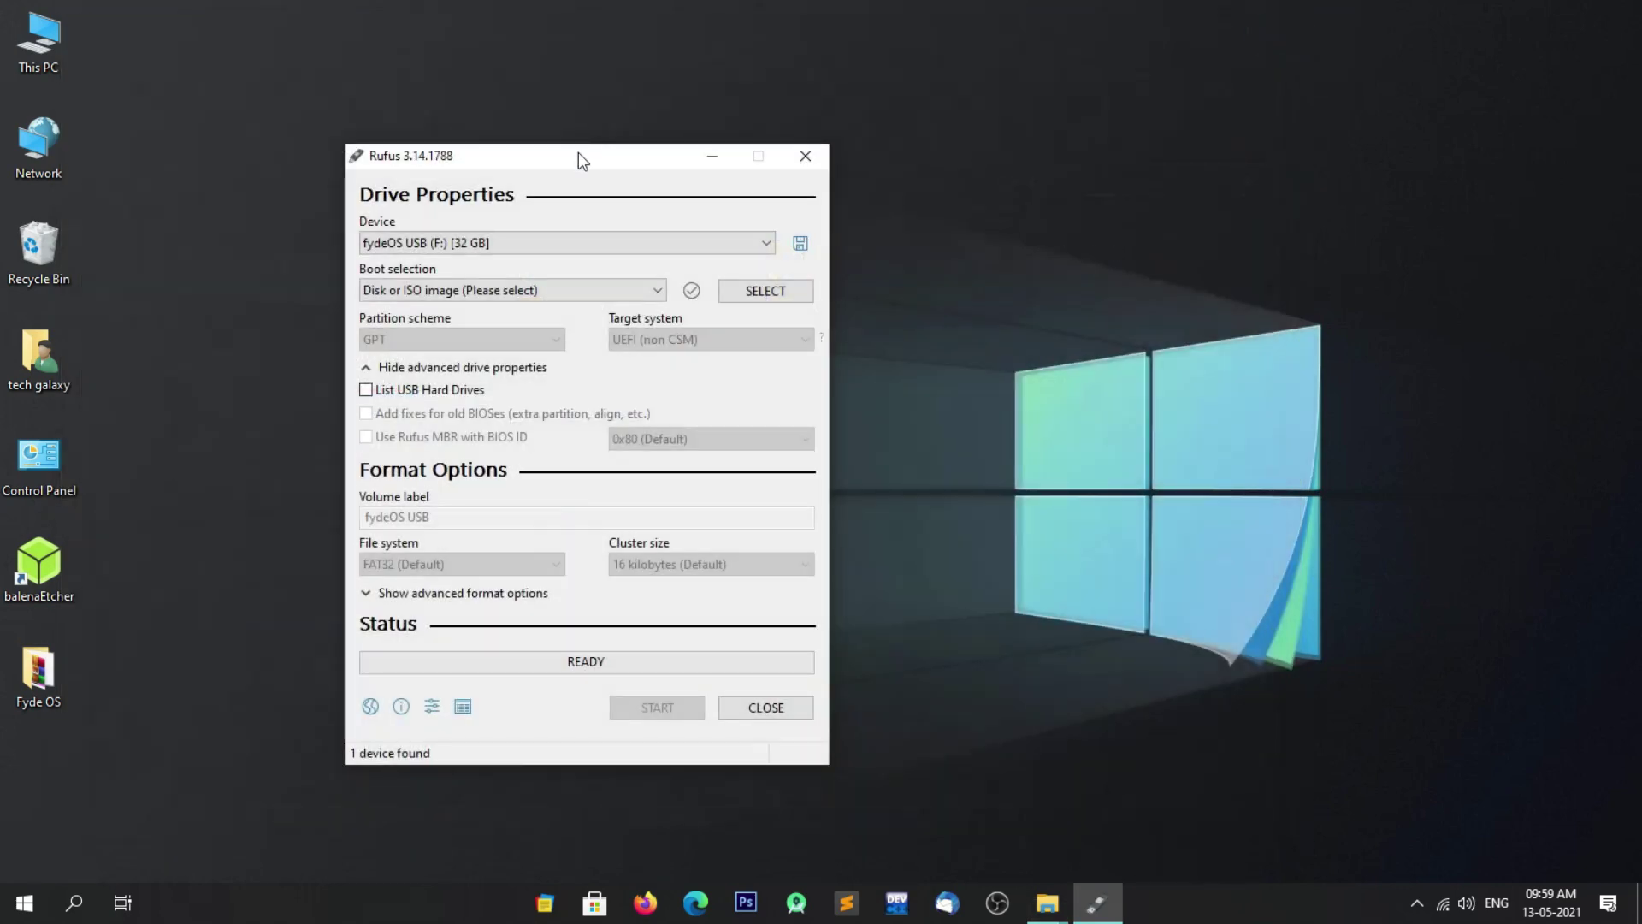
pyautogui.moveTo(575, 155); pyautogui.dragTo(773, 113)
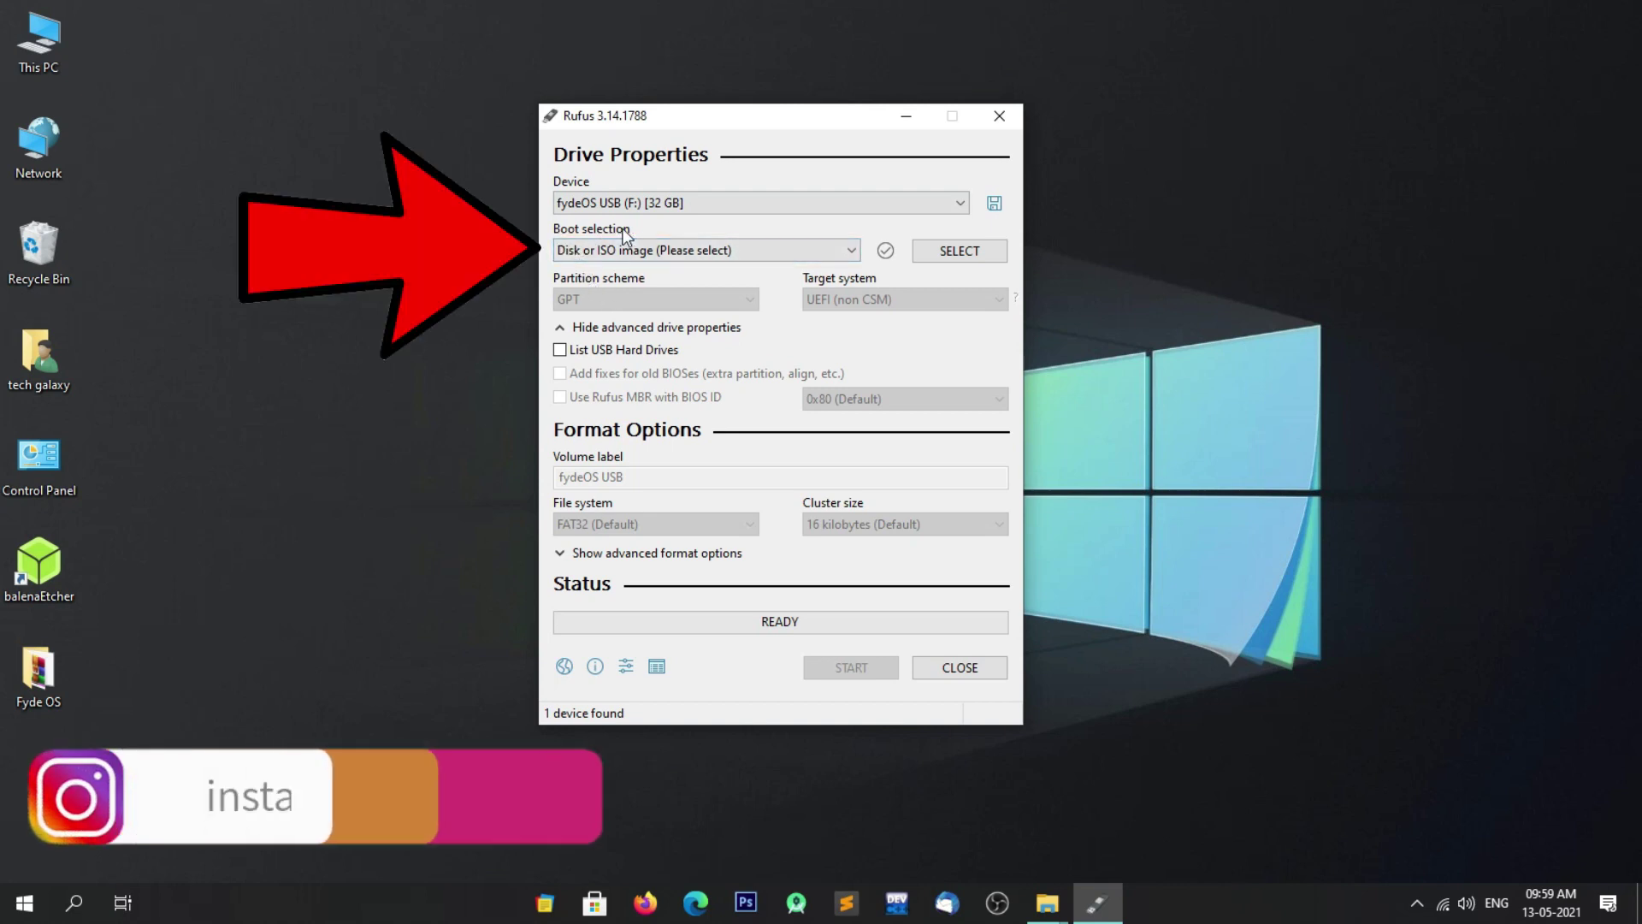
# Set the boot selection to Disk or ISO image and load FydeOS_for_PC_v12.0-SP2-stable.img.img_2 from the desktop's Fyde OS folder.
pyautogui.click(582, 252)
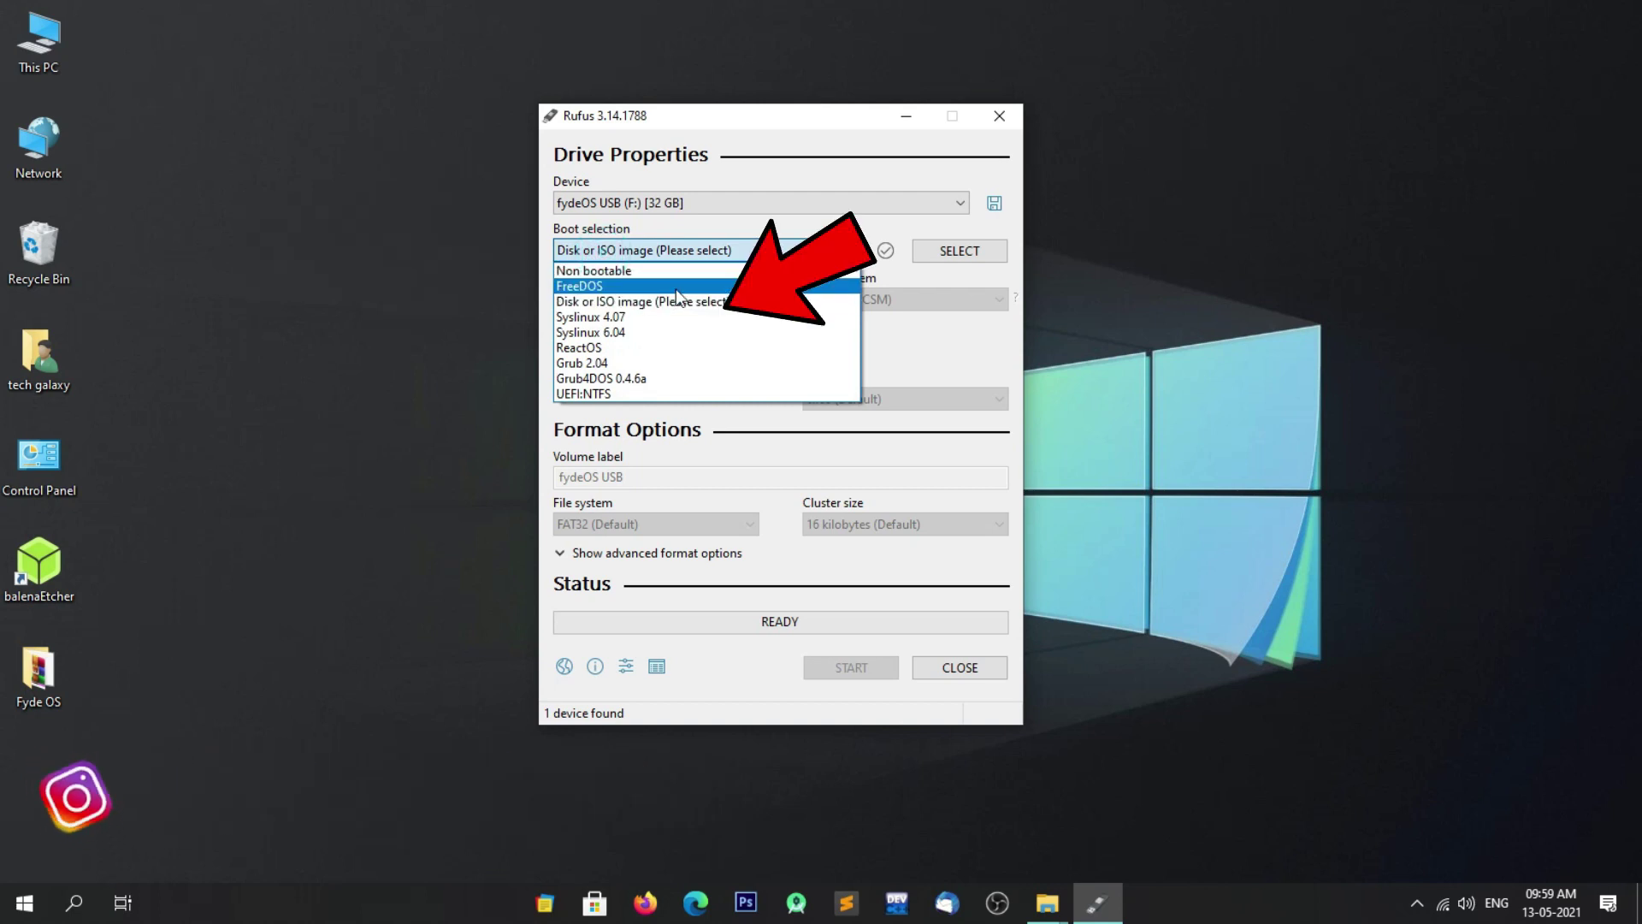
pyautogui.click(696, 301)
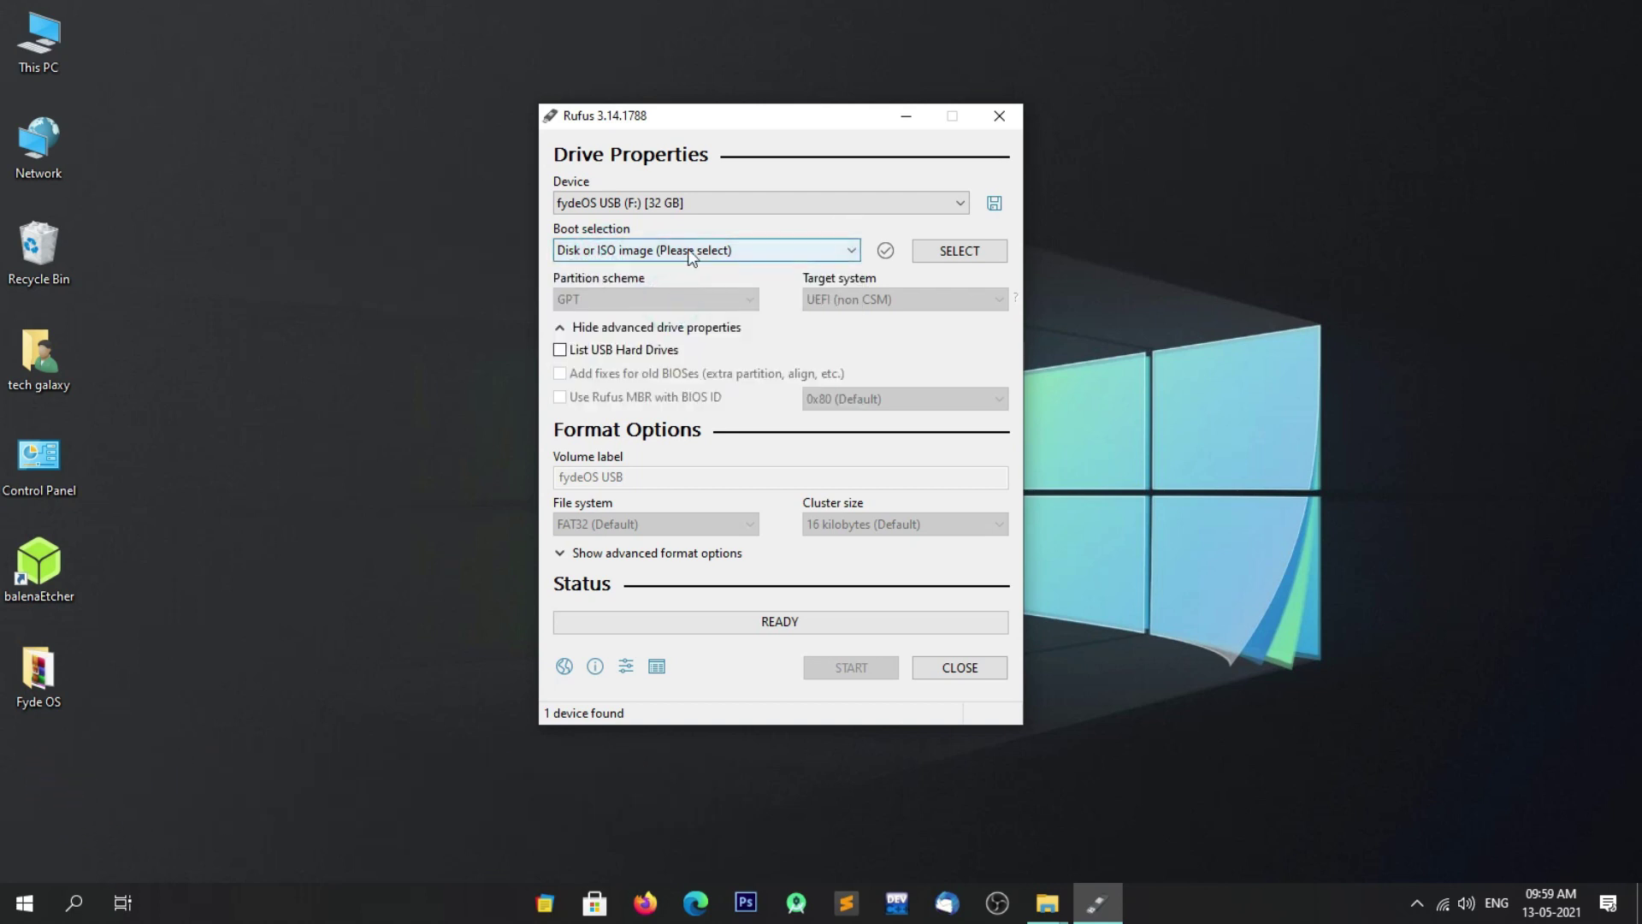
pyautogui.click(955, 253)
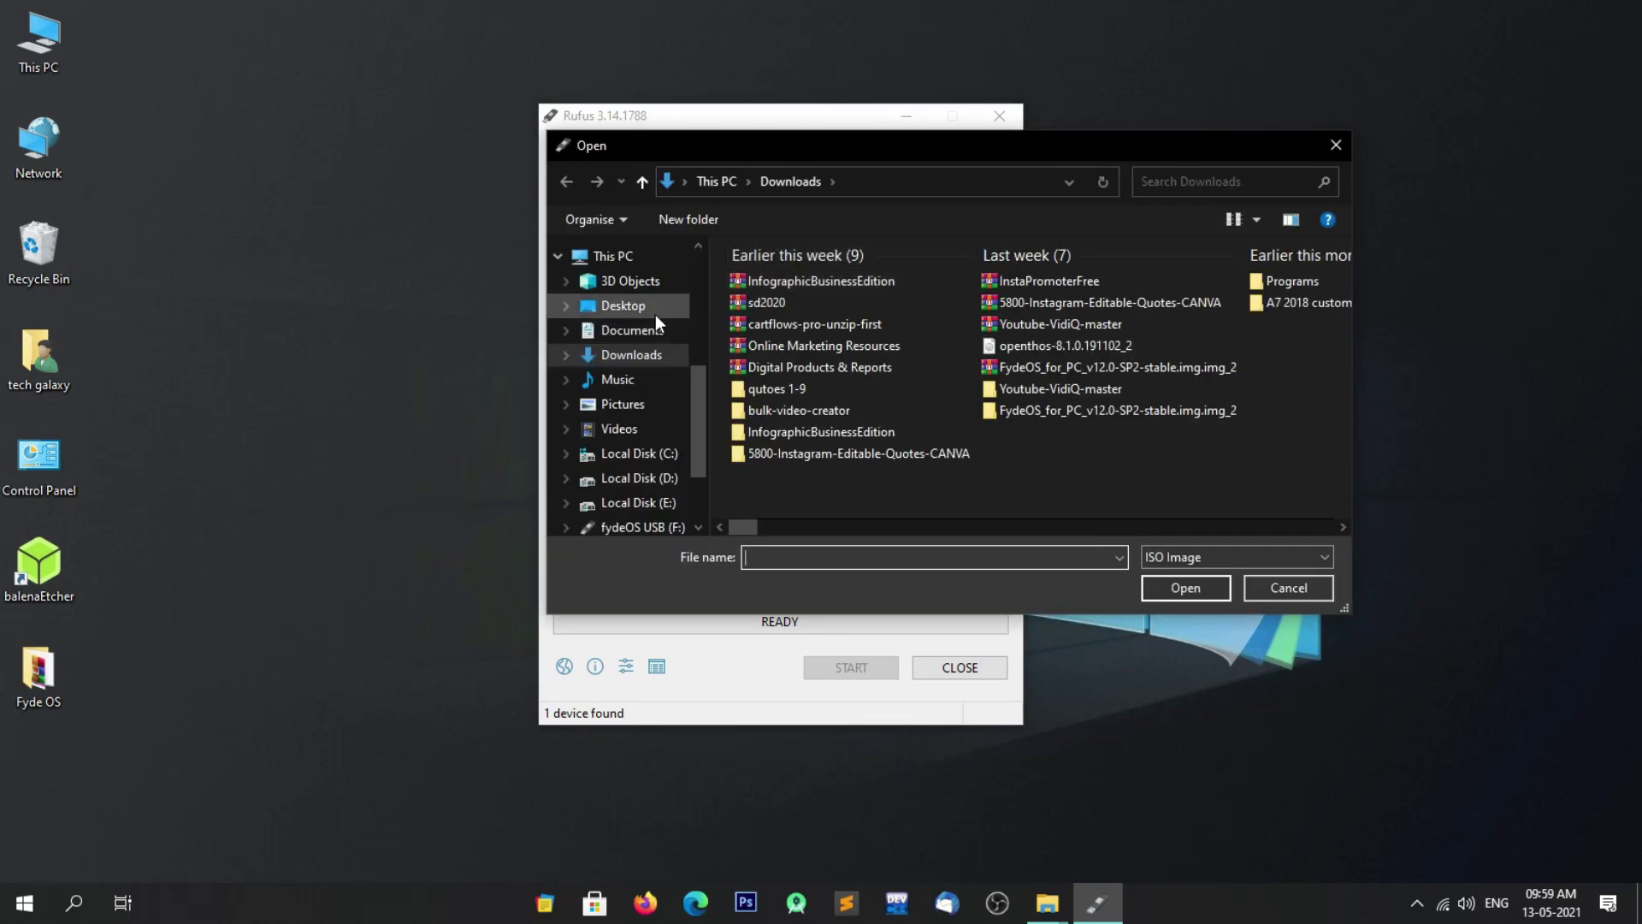
pyautogui.click(656, 315)
pyautogui.doubleClick(763, 300)
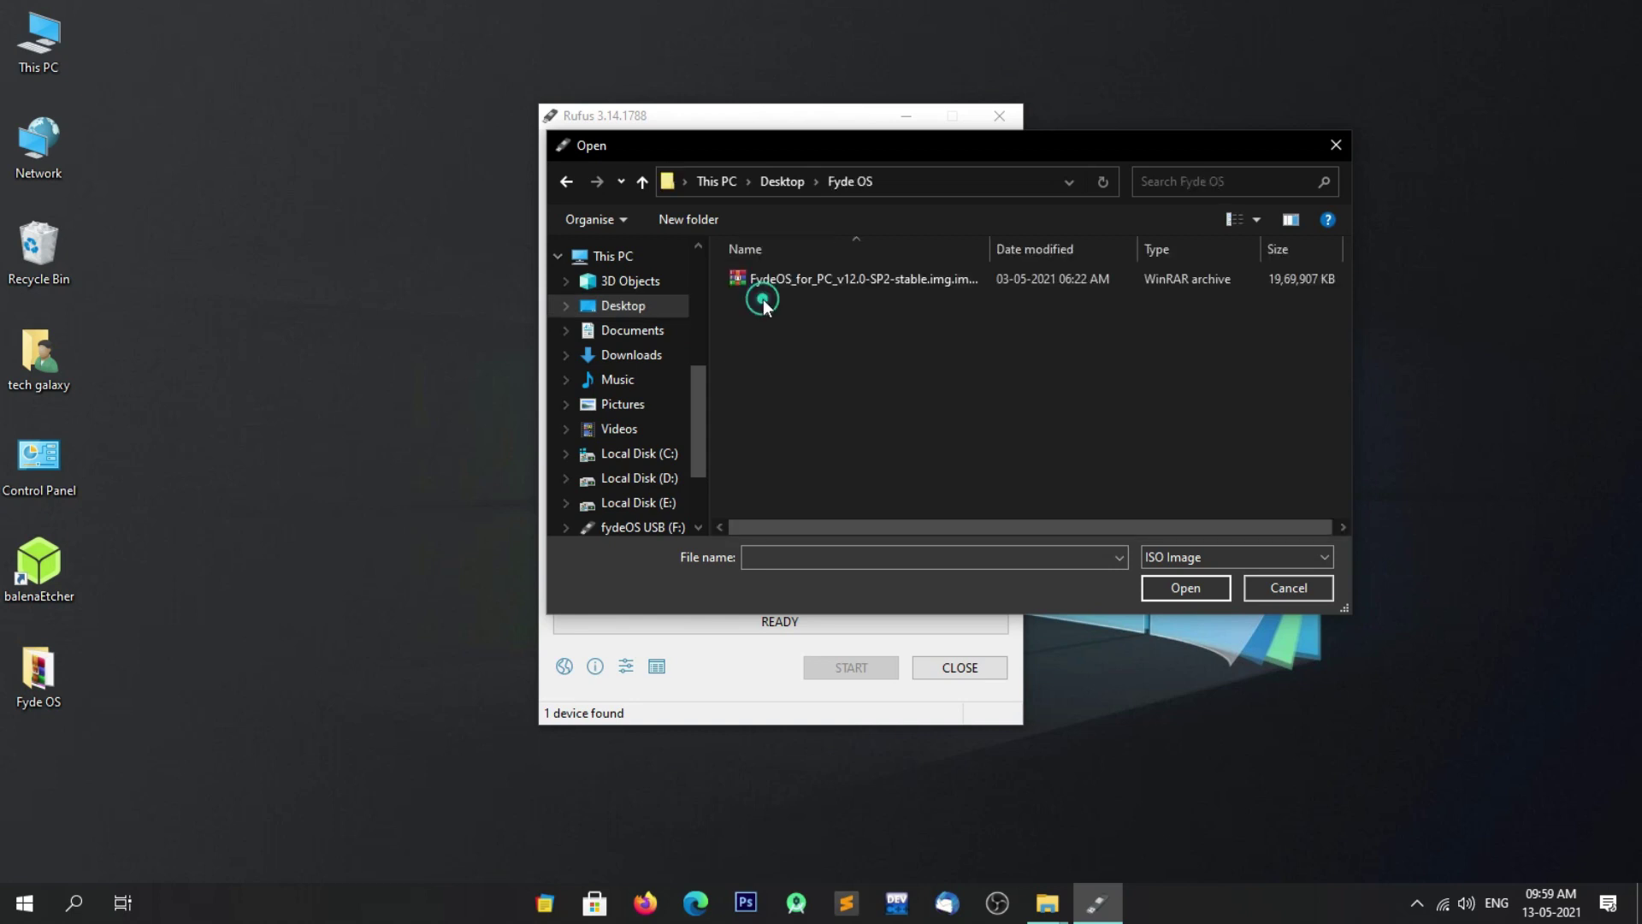
pyautogui.click(770, 281)
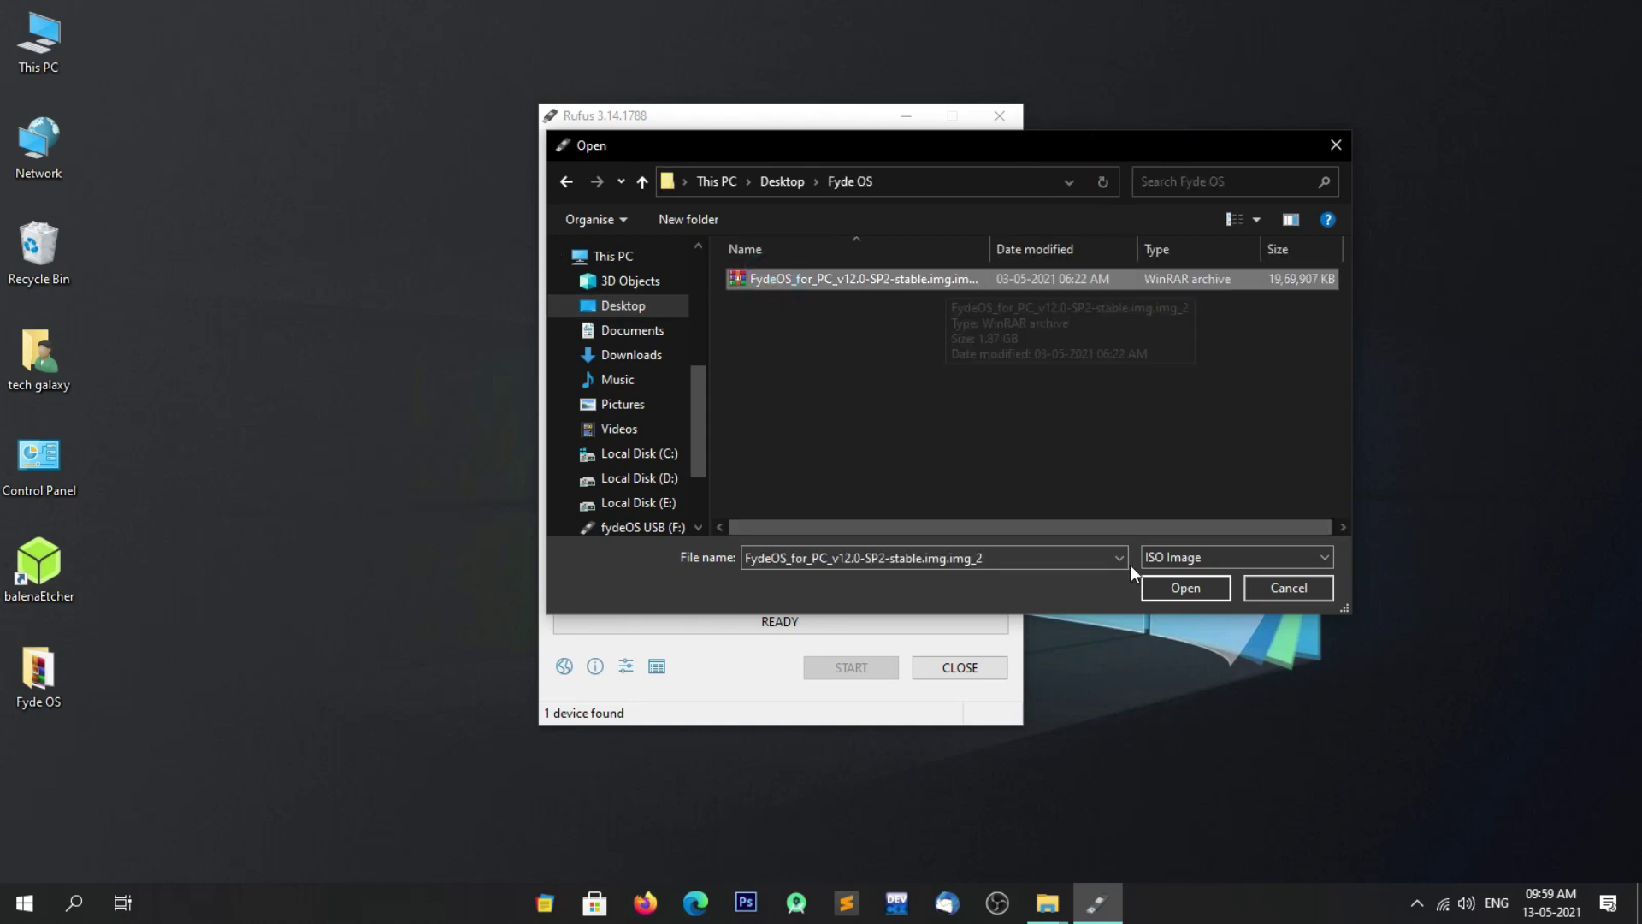
pyautogui.click(1152, 585)
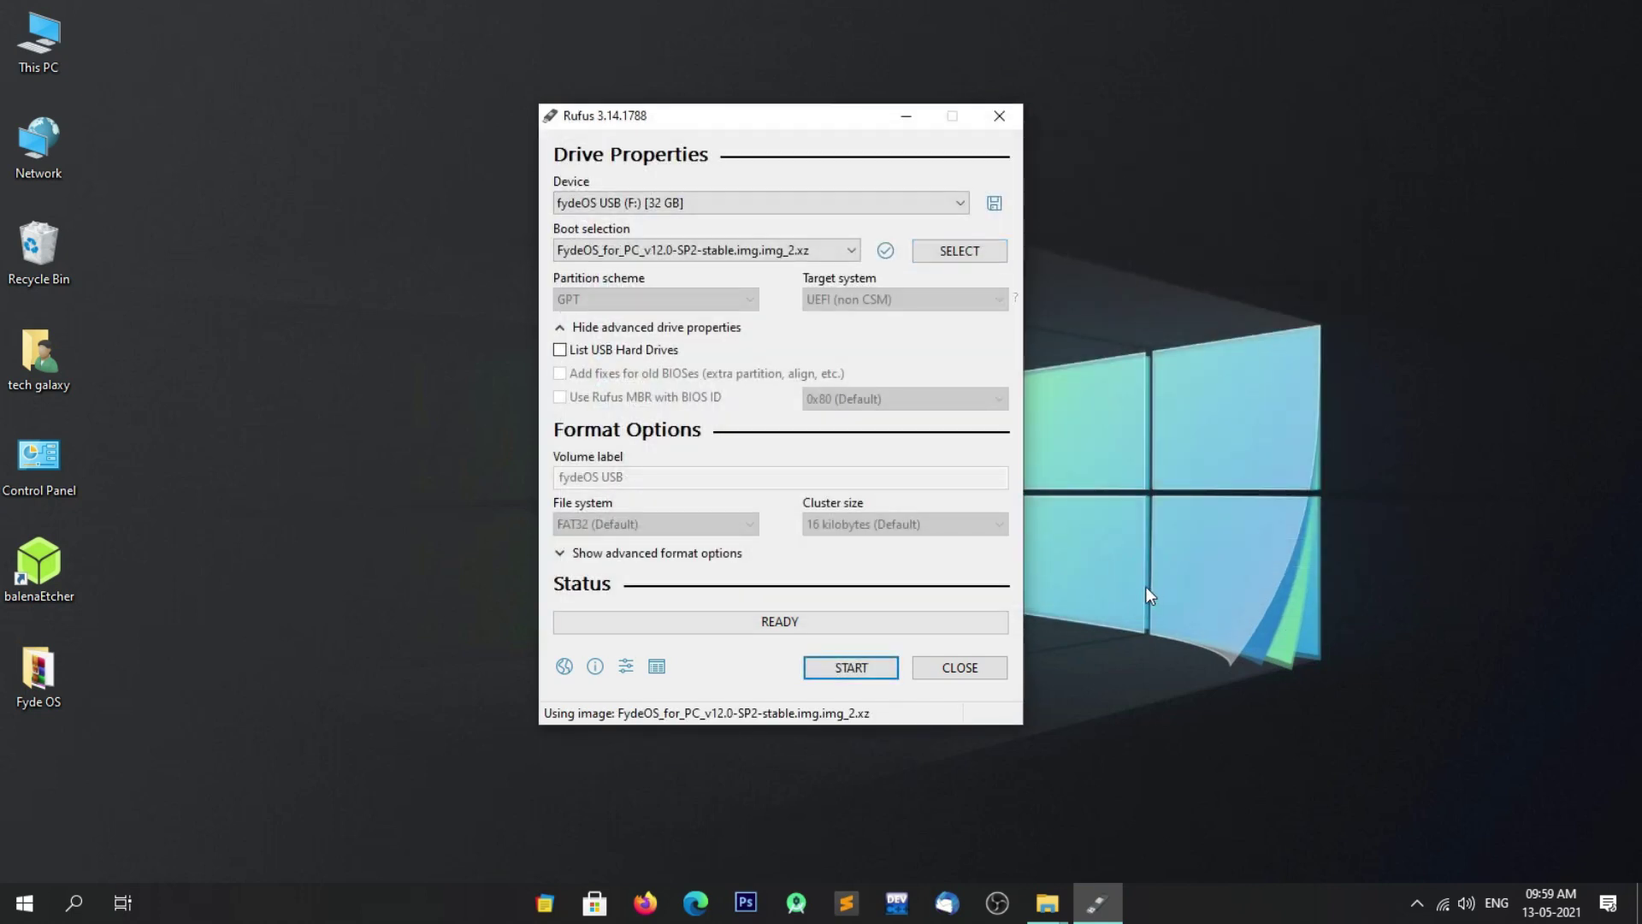
# Write the FydeOS image to the USB drive, agreeing to erase all its data, and close Rufus once writing finishes.
pyautogui.click(853, 669)
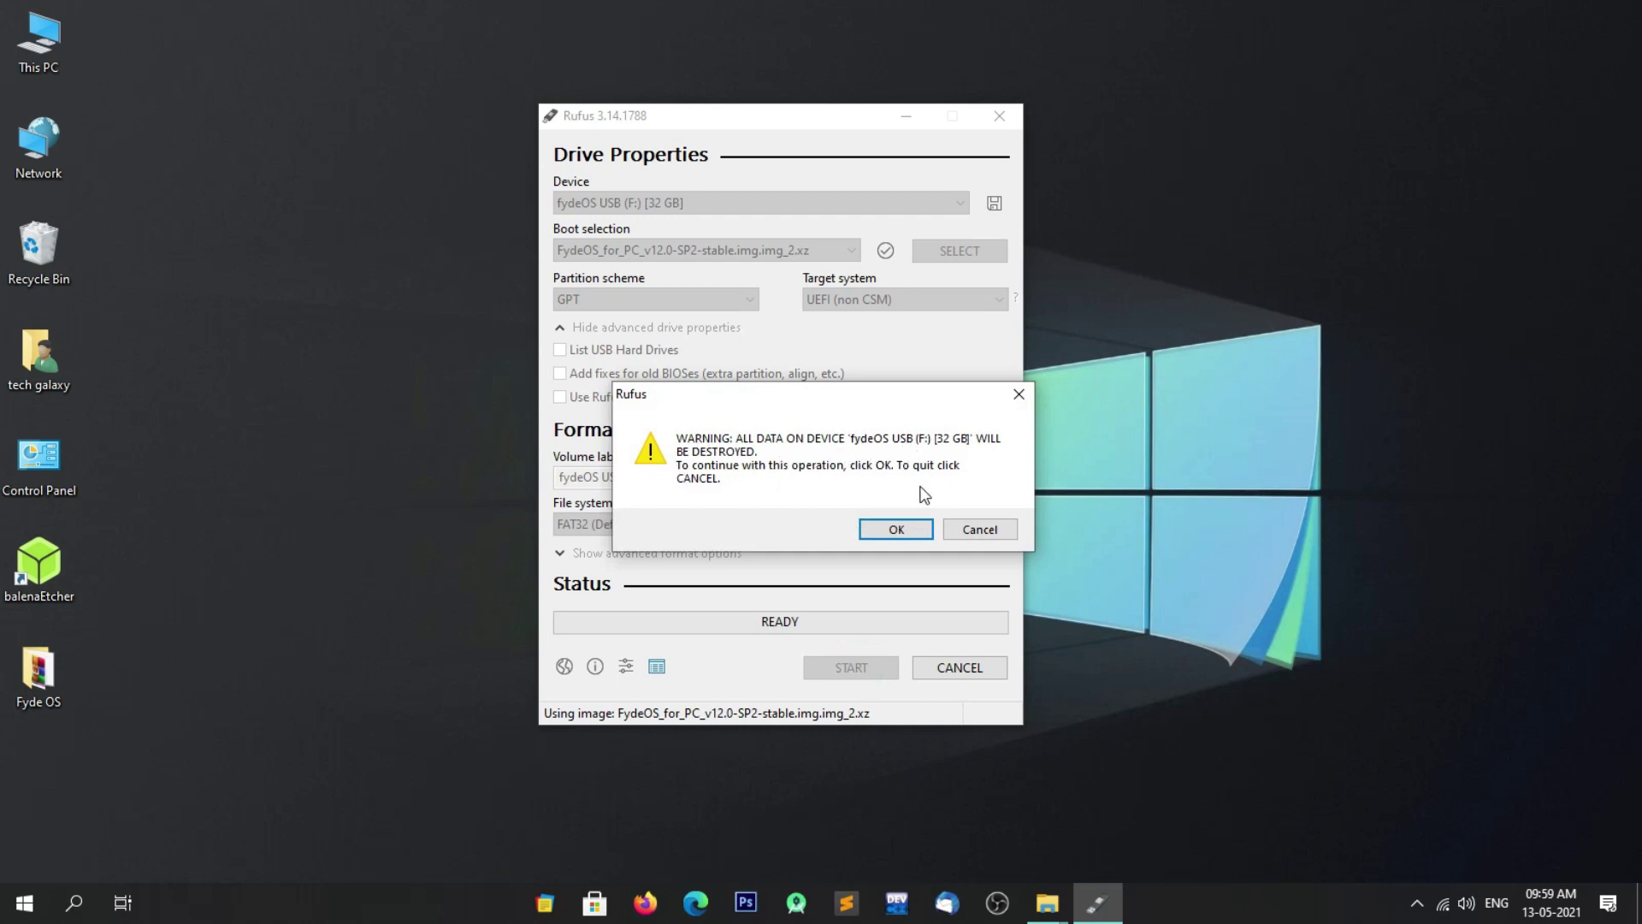
pyautogui.click(871, 532)
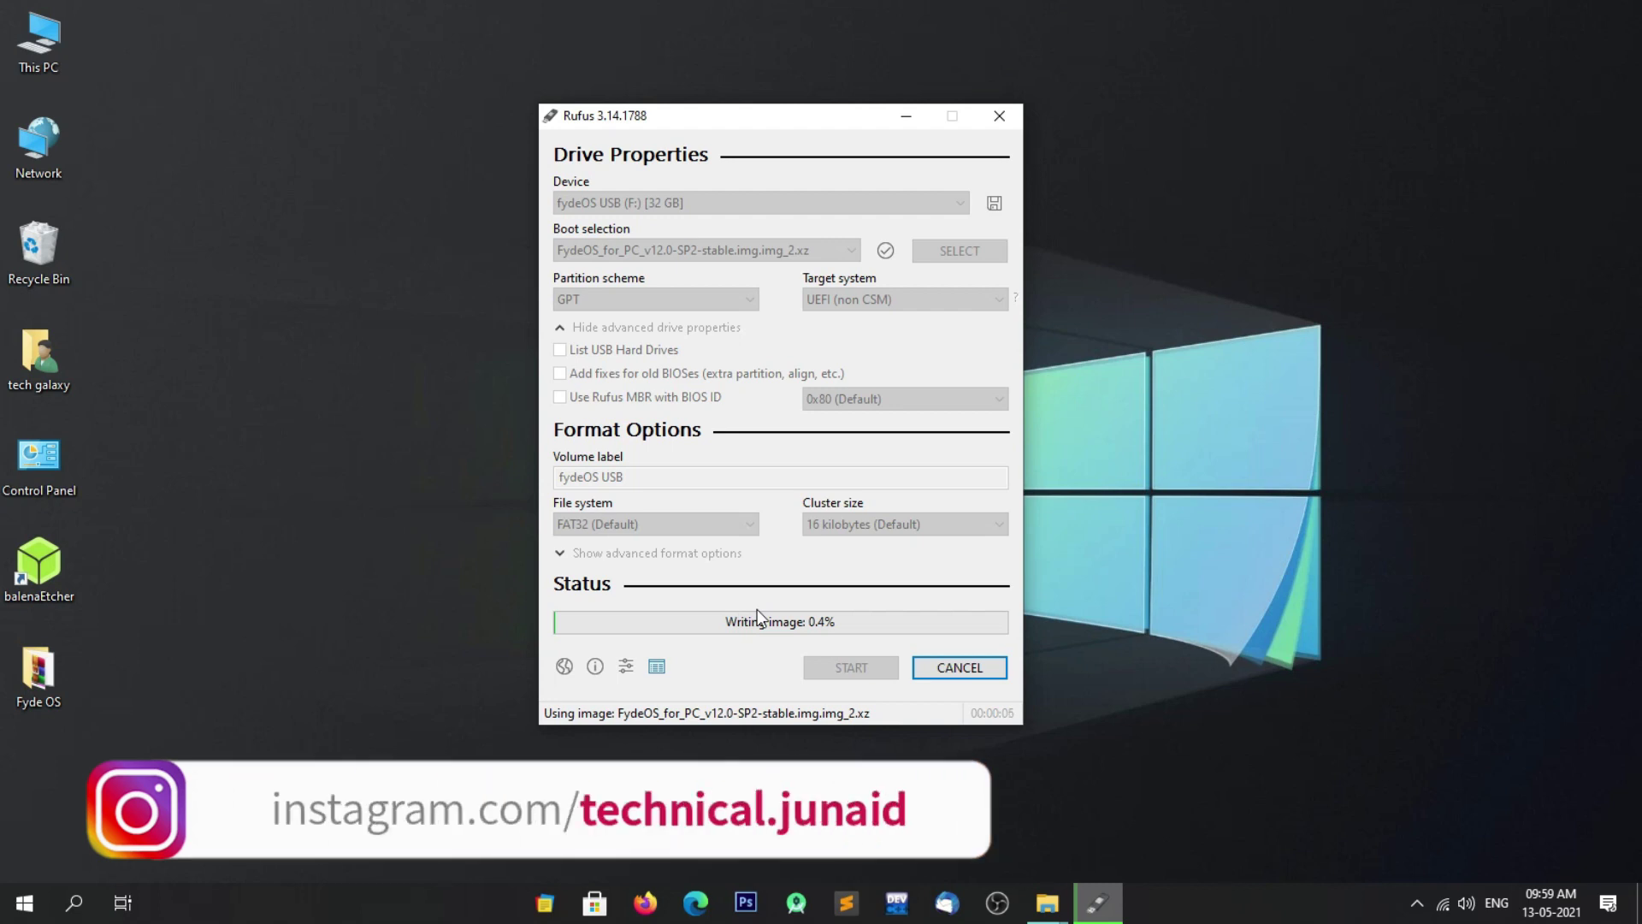
pyautogui.click(1418, 904)
pyautogui.click(1439, 870)
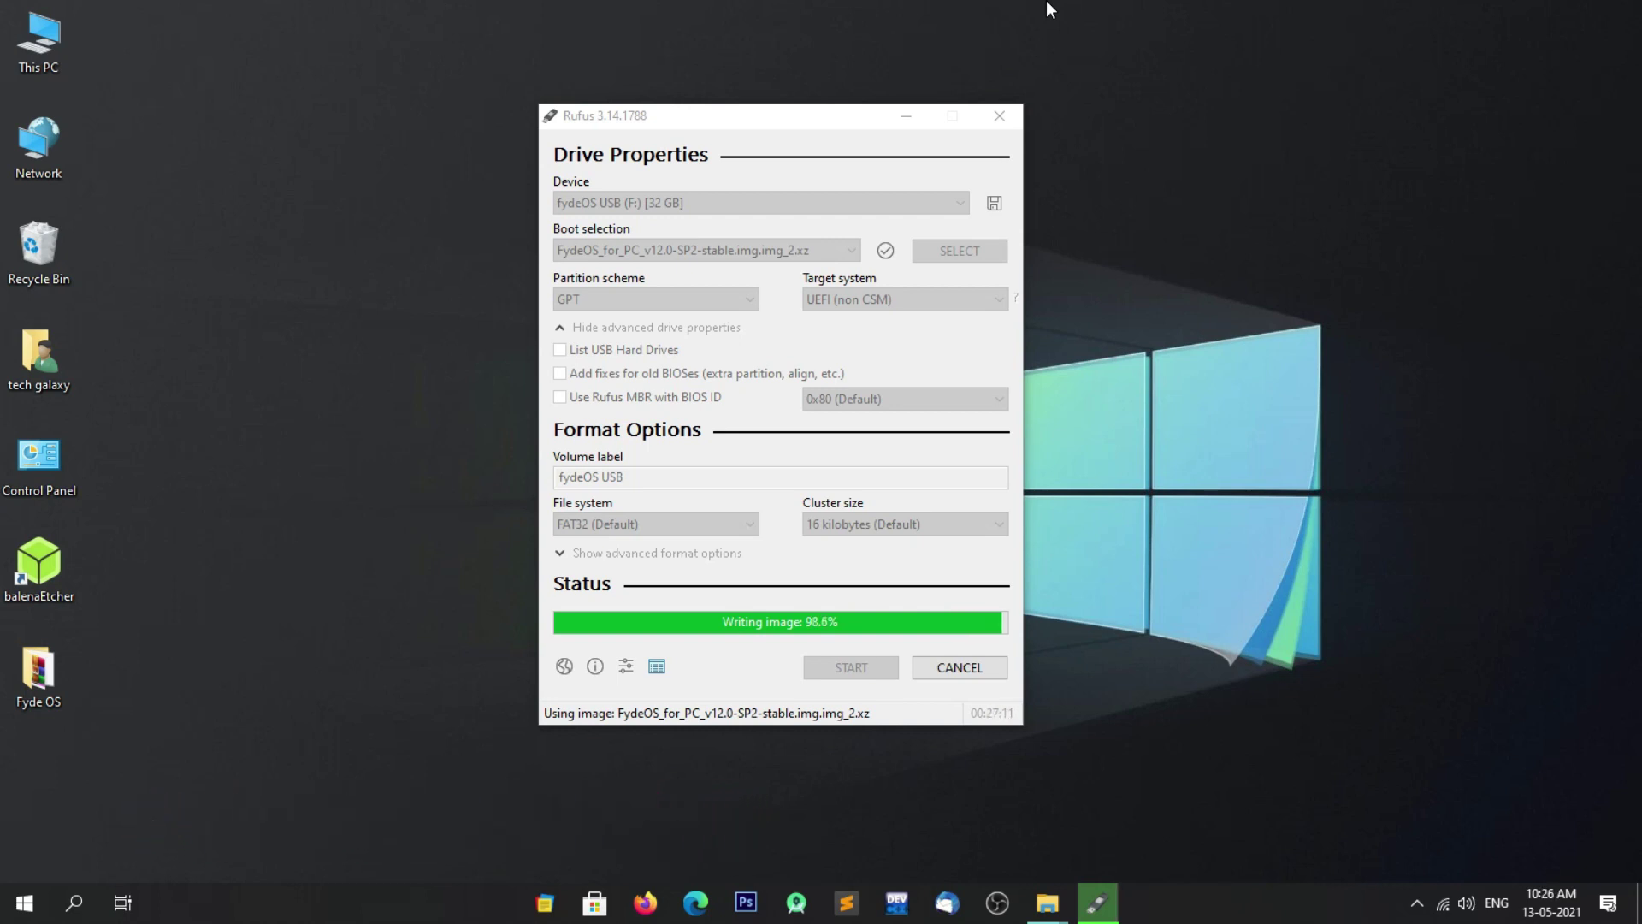
pyautogui.click(906, 592)
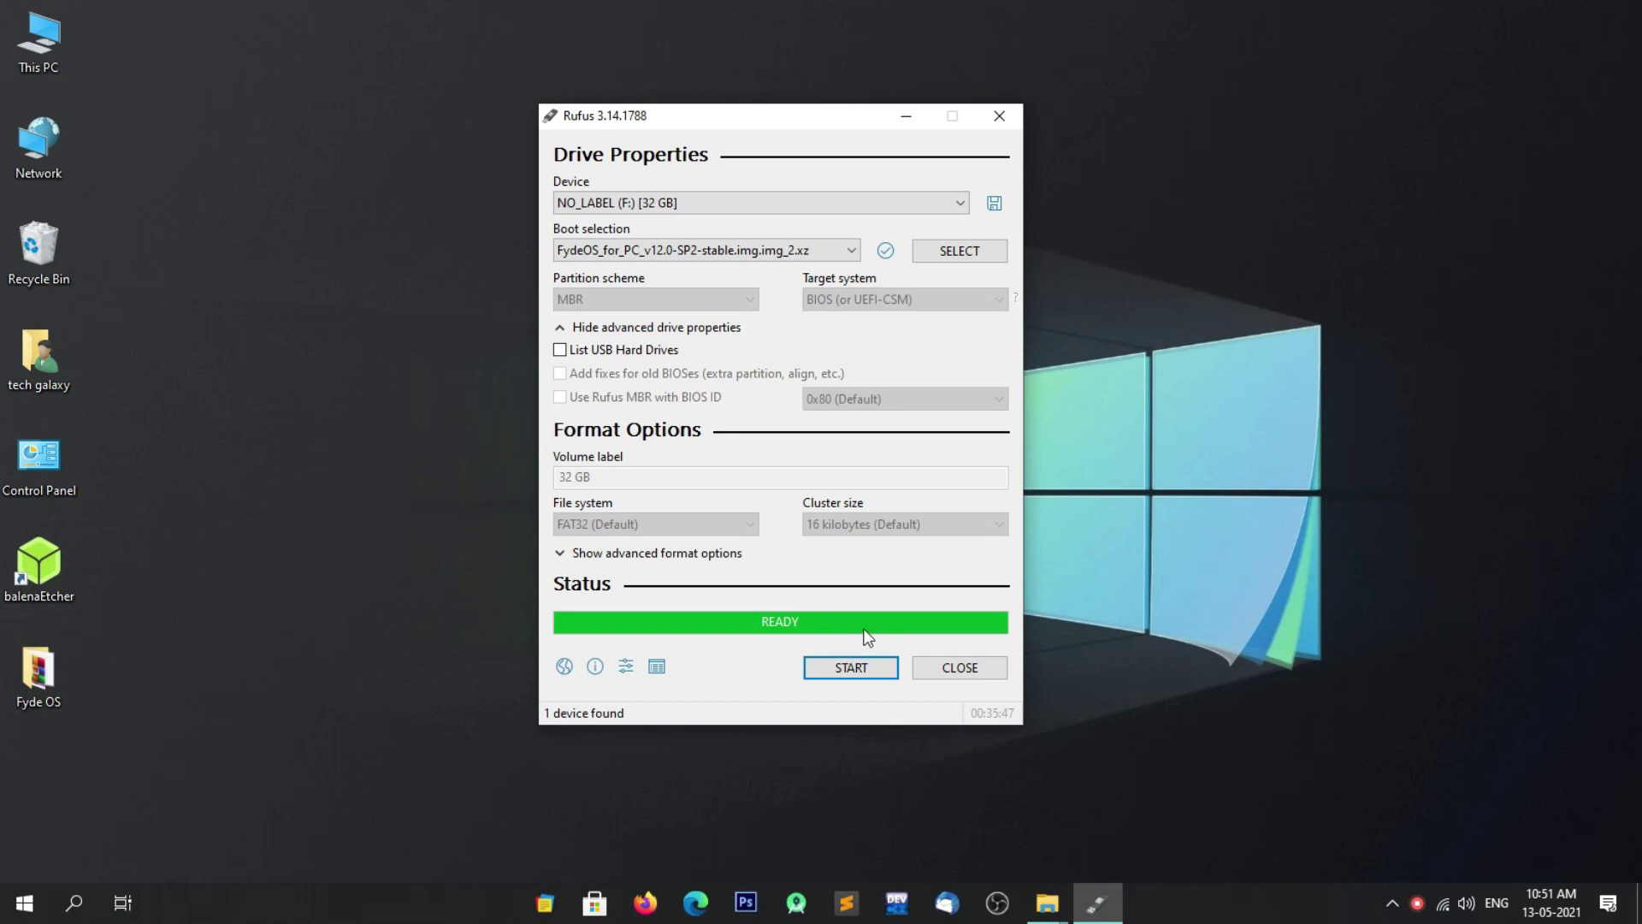
pyautogui.click(994, 675)
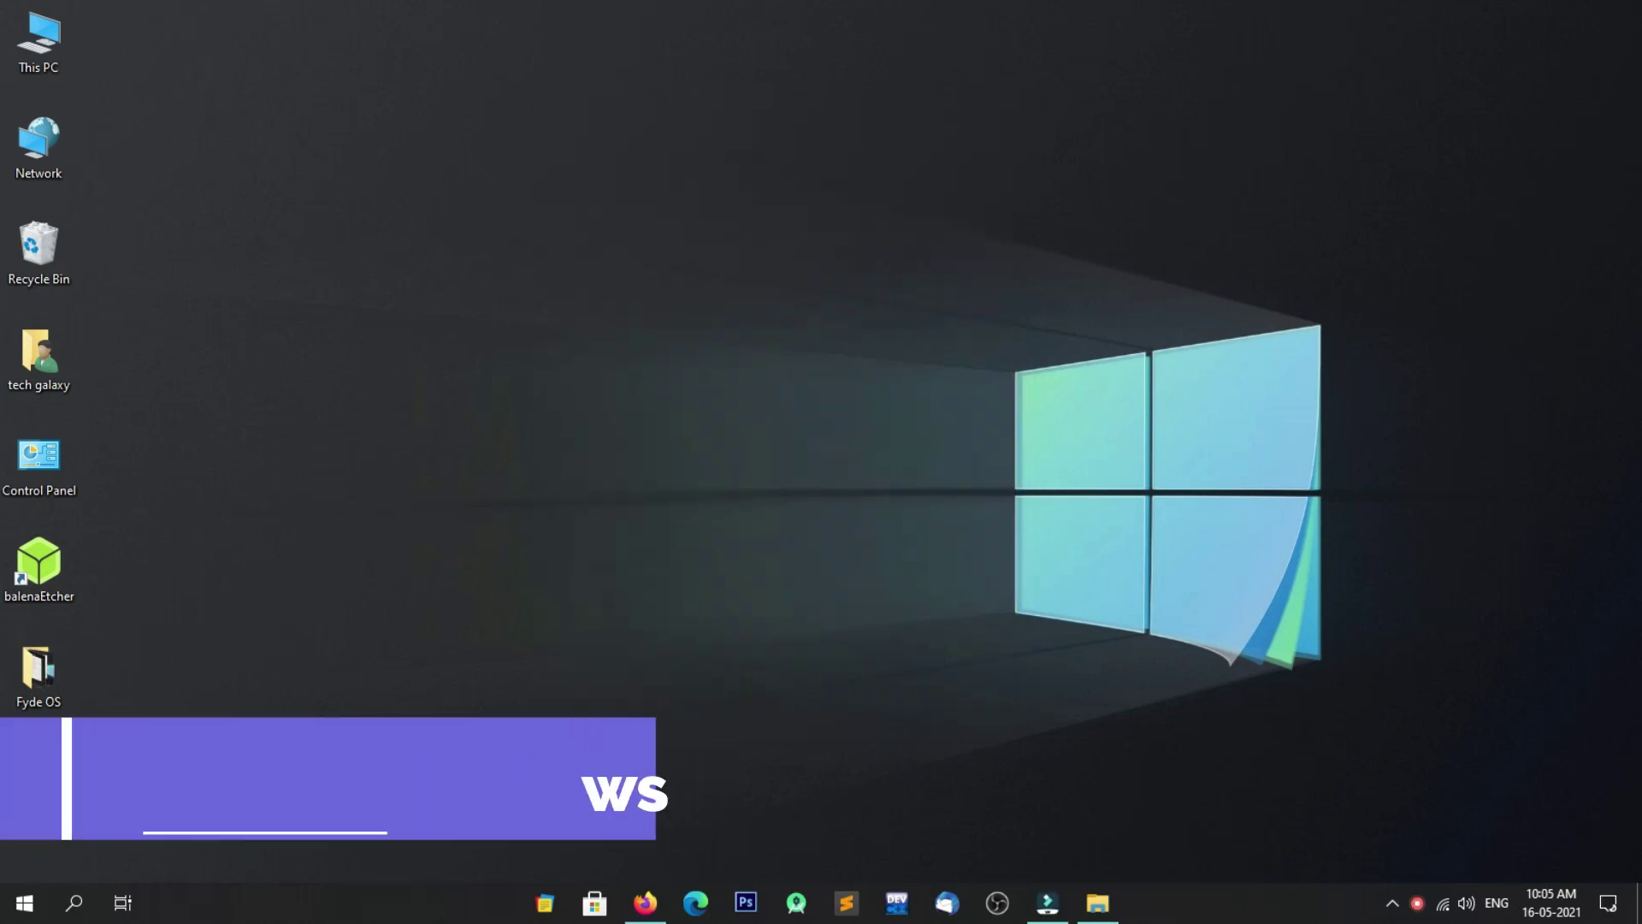
# Restart the computer from Windows.
pyautogui.click(17, 904)
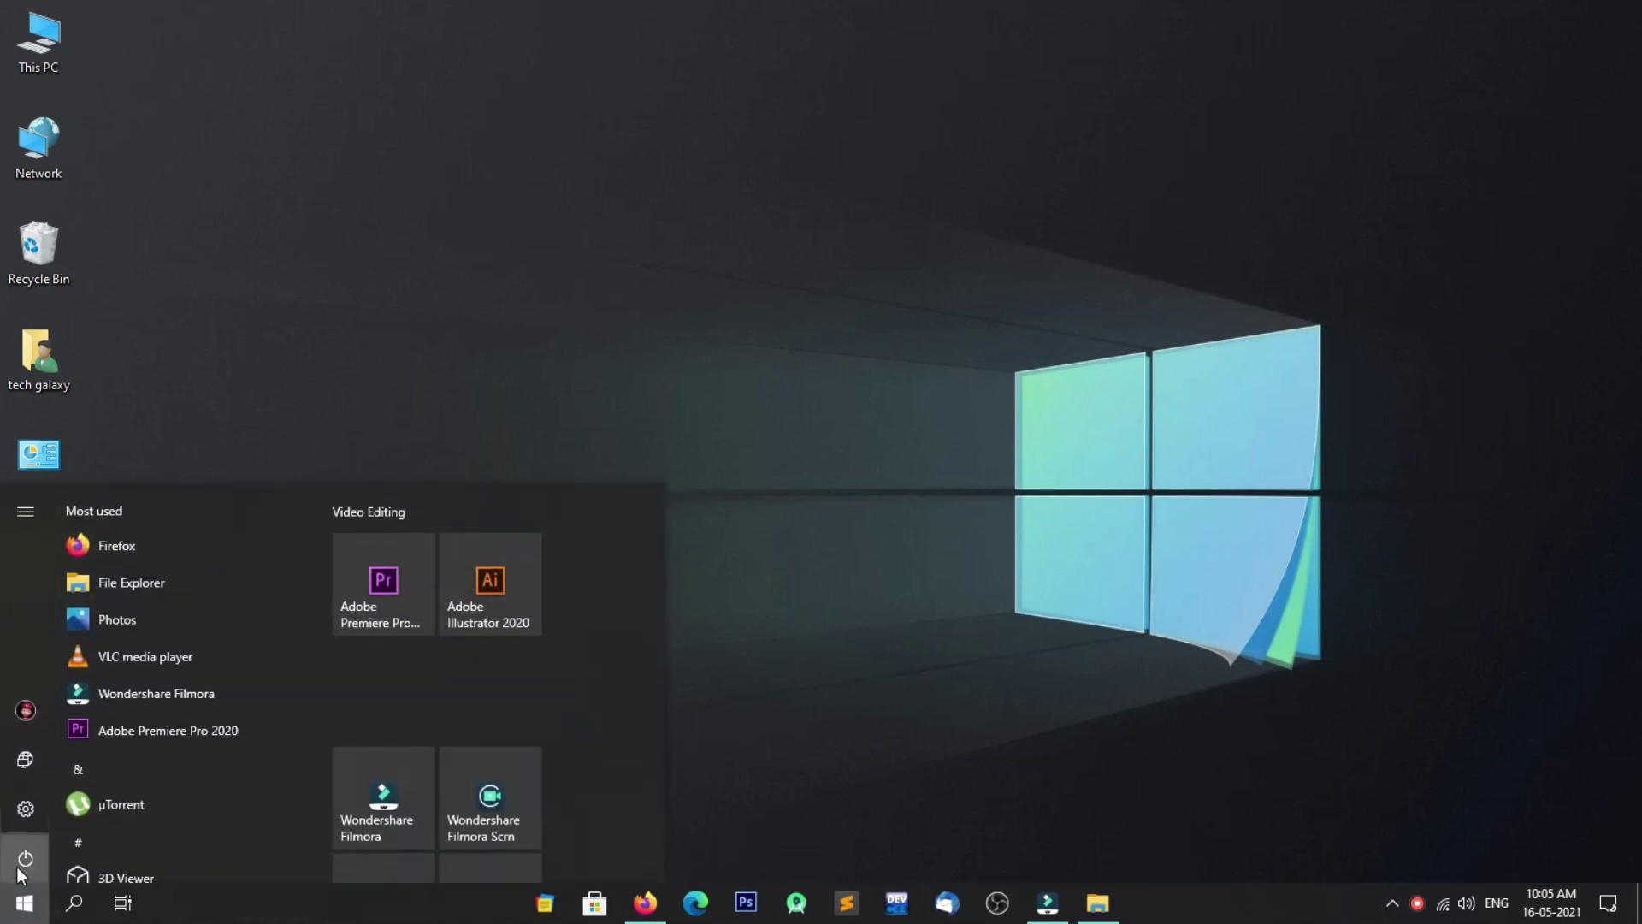
pyautogui.click(25, 860)
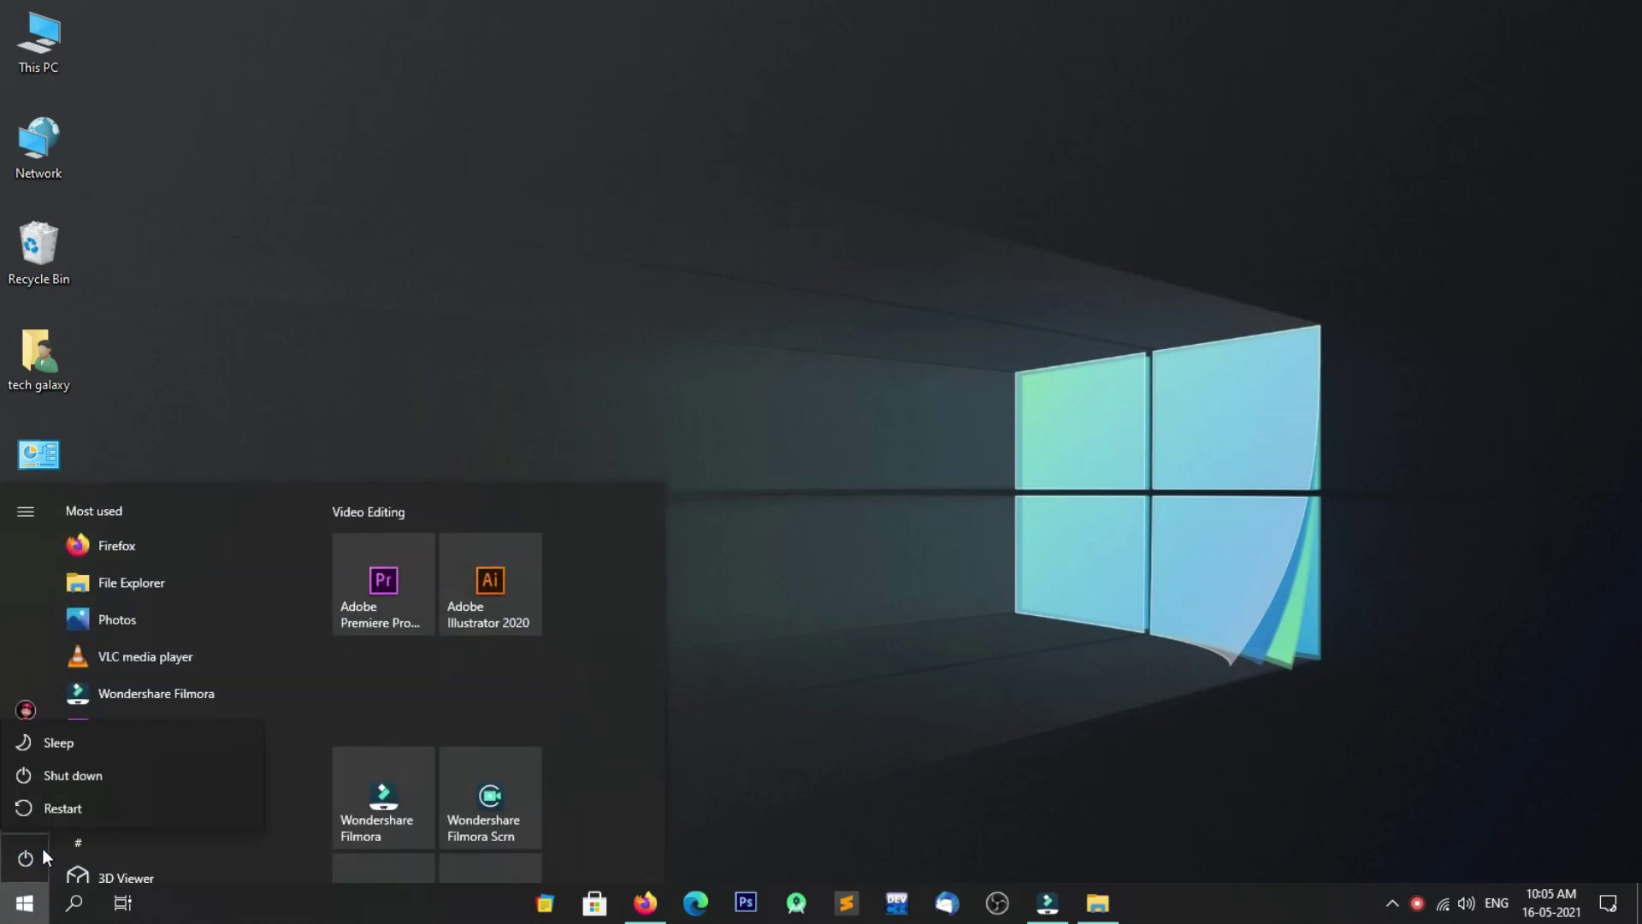
pyautogui.click(89, 808)
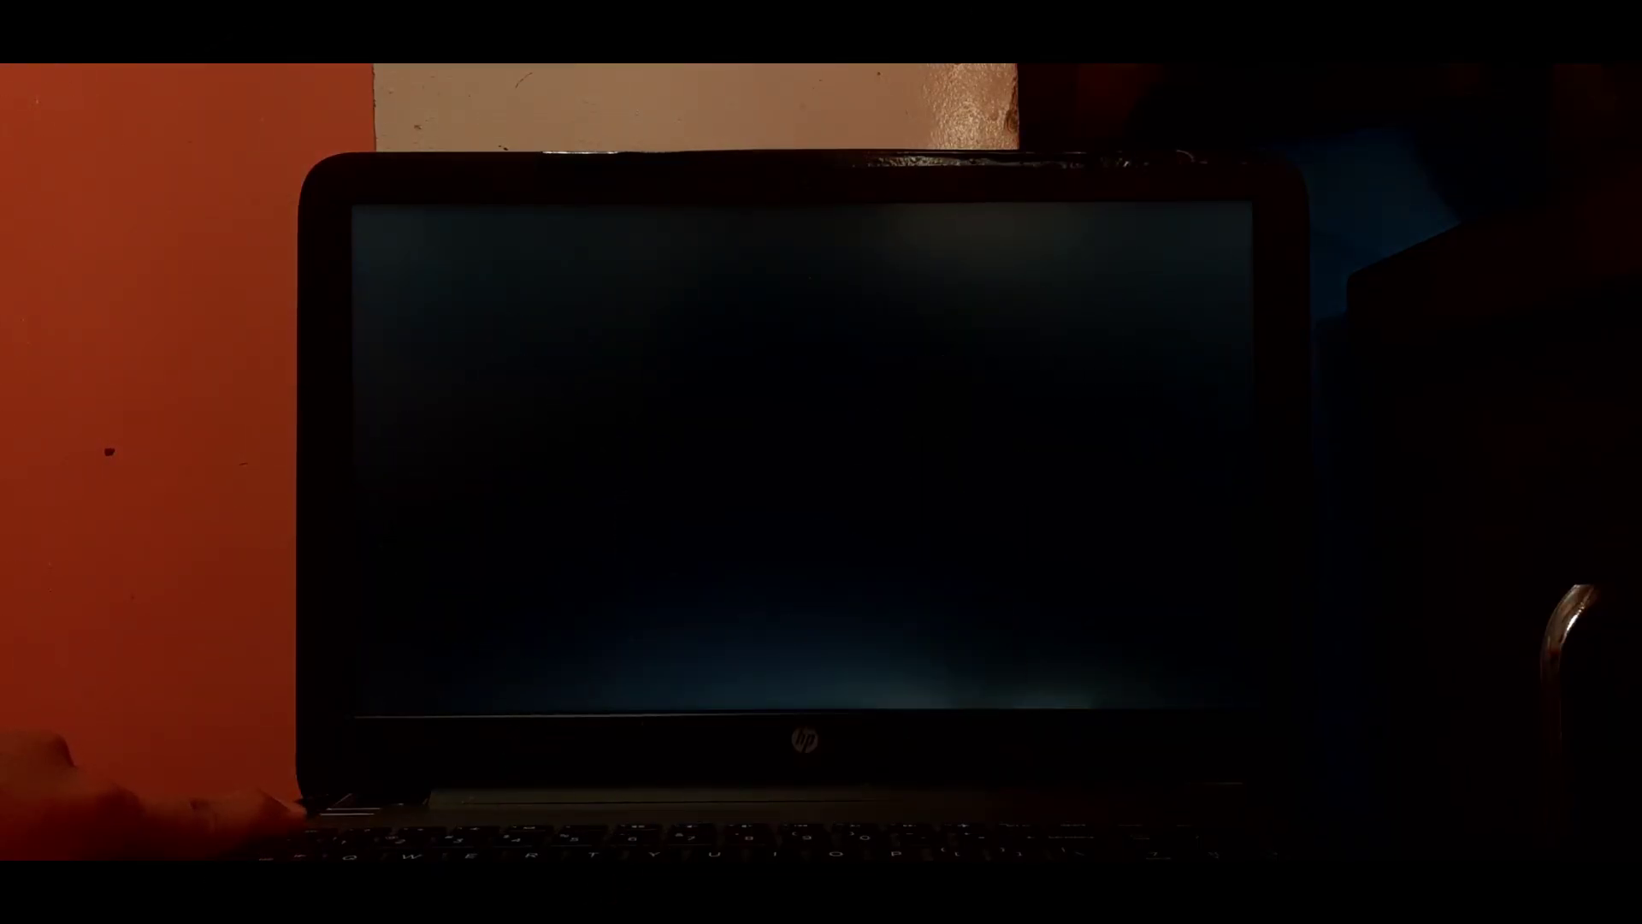
# Interrupt the HP laptop's startup, enter BIOS Setup and go to the System Configuration settings.
pyautogui.press('Escape')
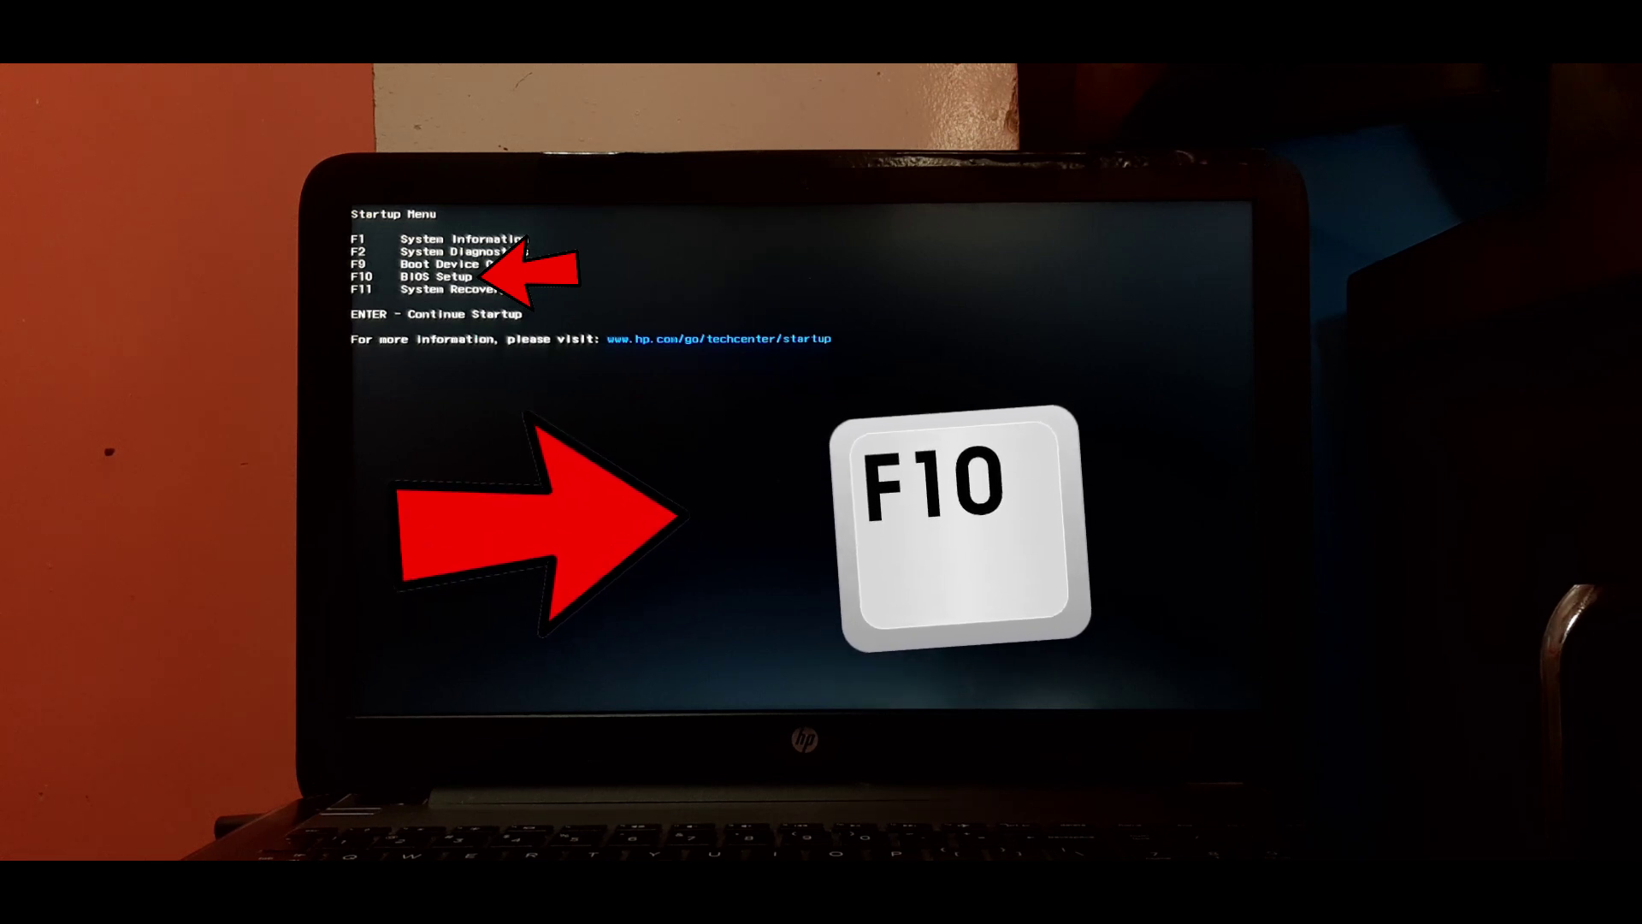
pyautogui.press('F10')
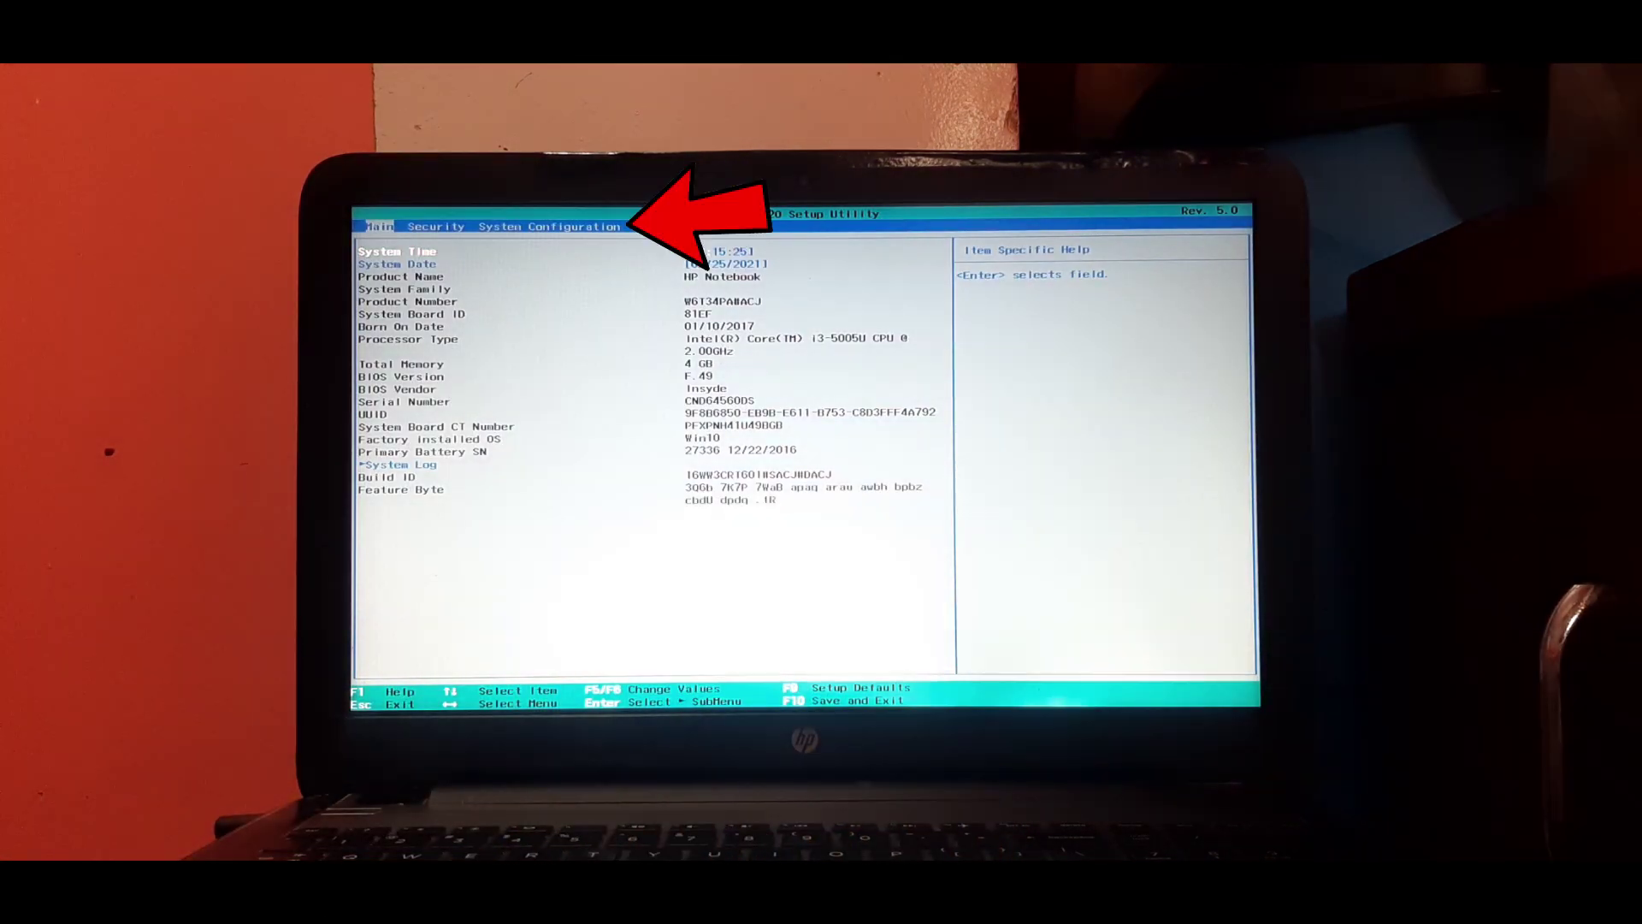
pyautogui.press('Right')
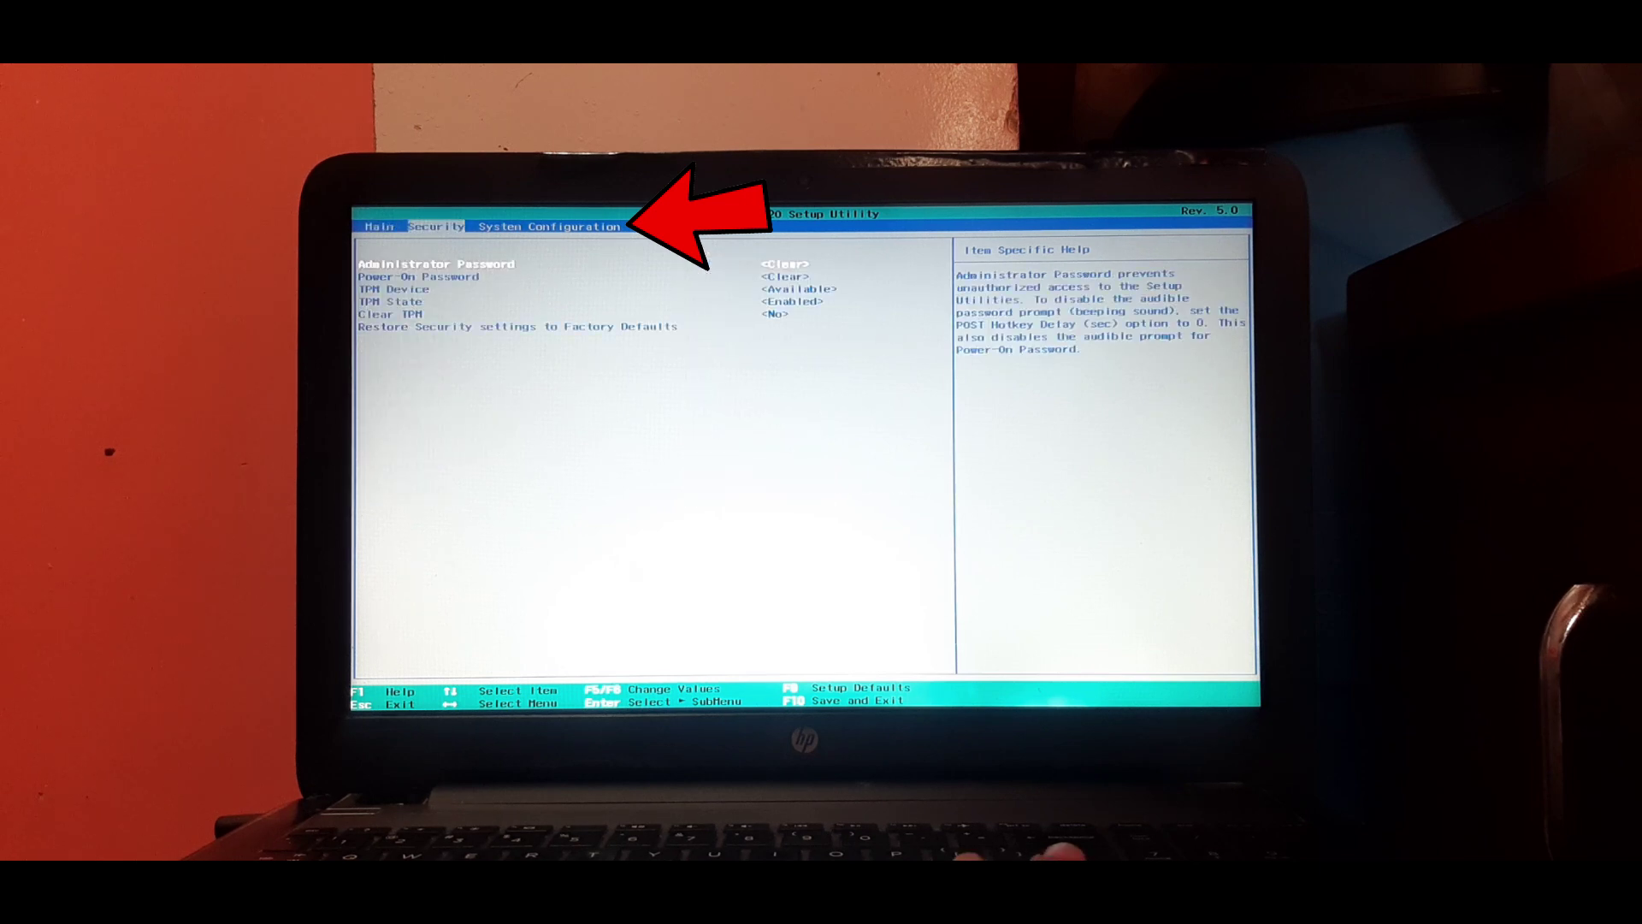
pyautogui.press('Right')
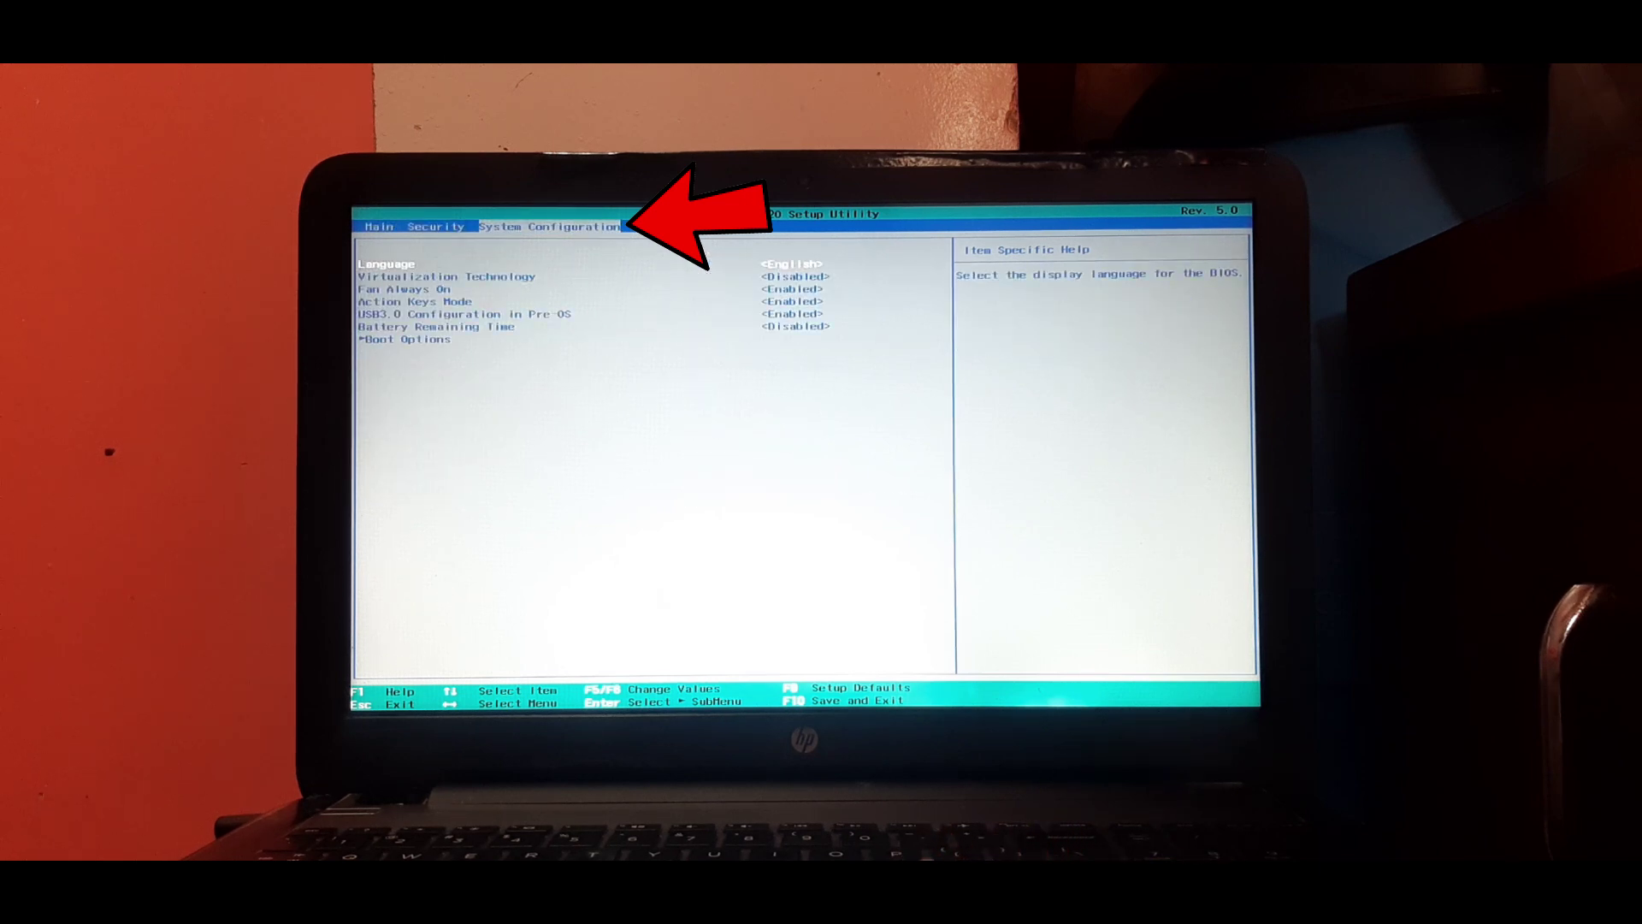
# Open the Boot Options submenu of the System Configuration settings.
pyautogui.press('Down')
pyautogui.press('Down')
pyautogui.press('Down')
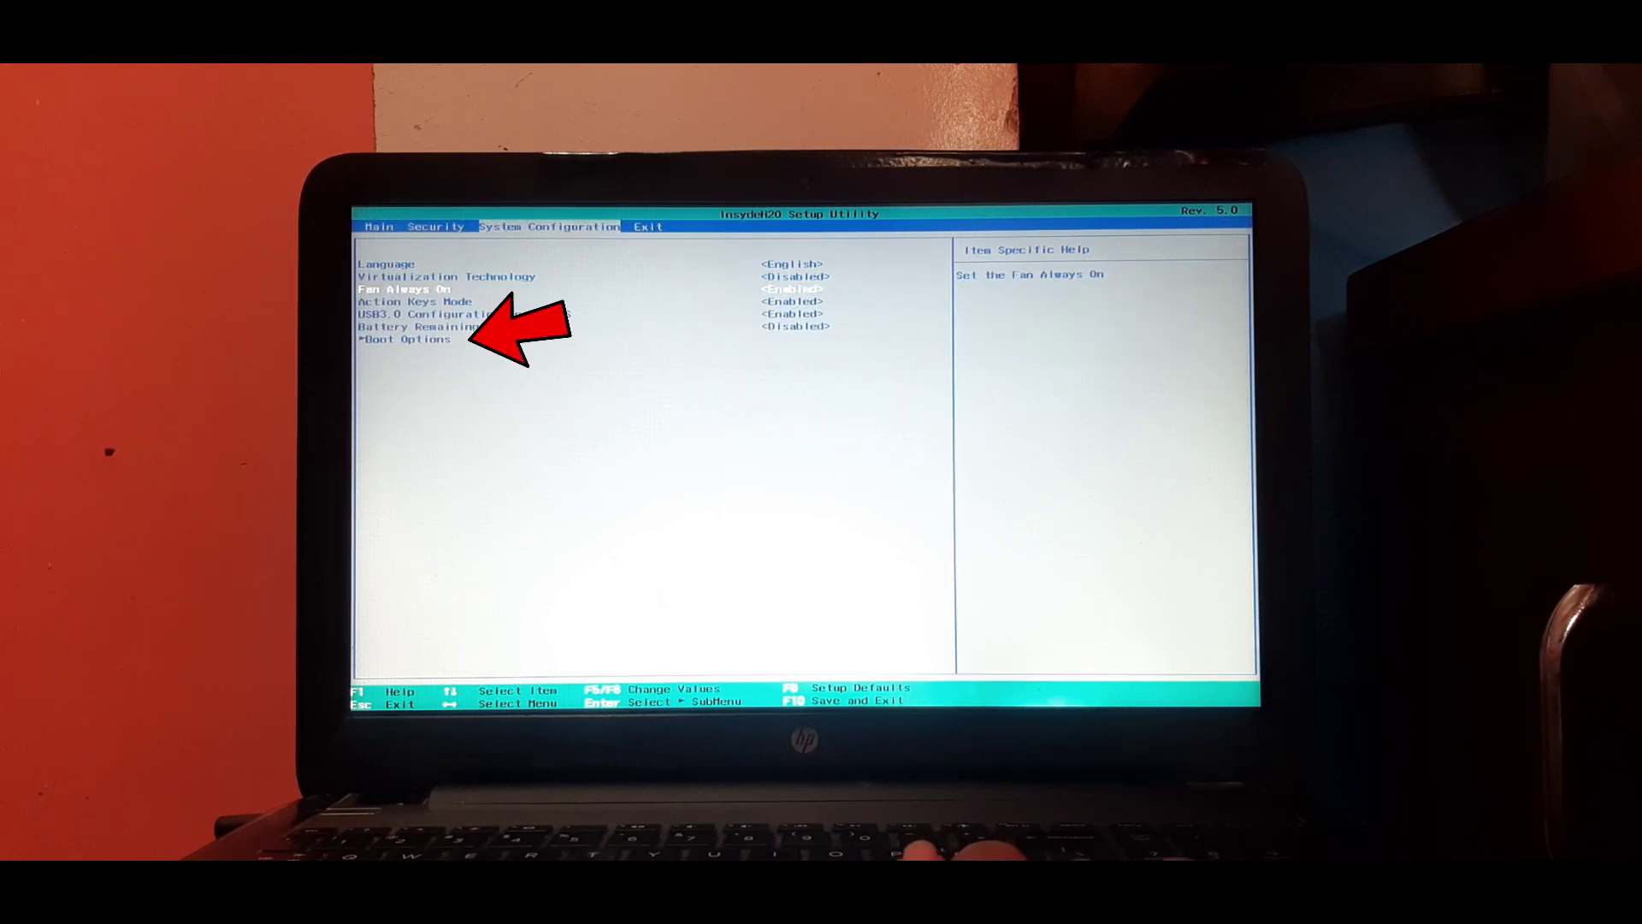
pyautogui.press('Down')
pyautogui.press('Down')
pyautogui.press('Down')
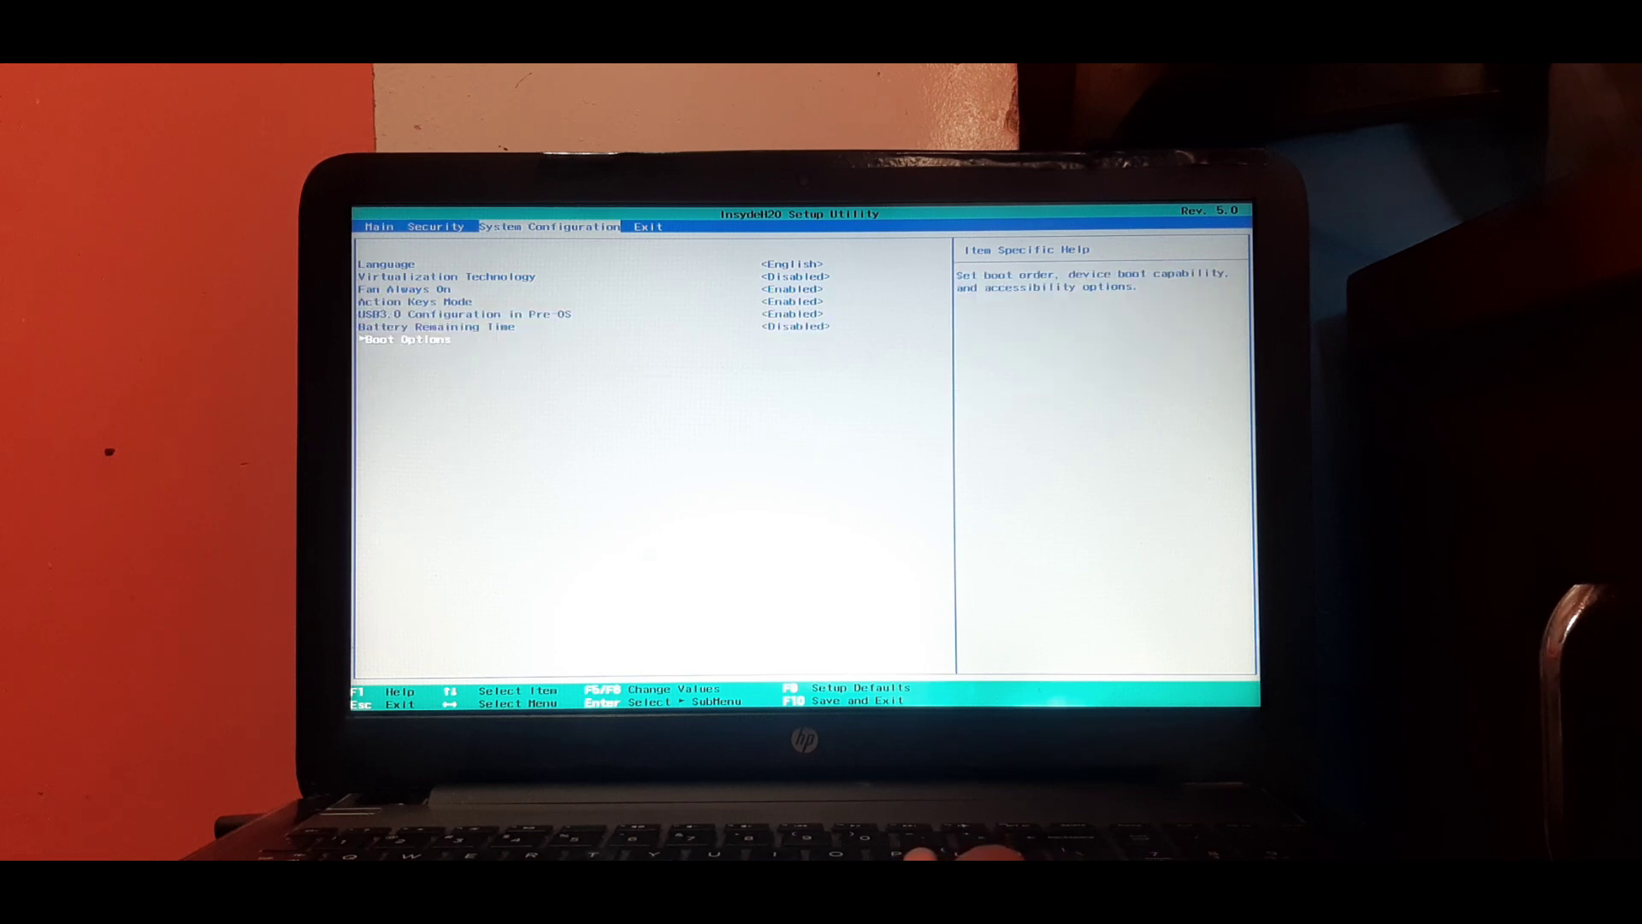
pyautogui.press('Return')
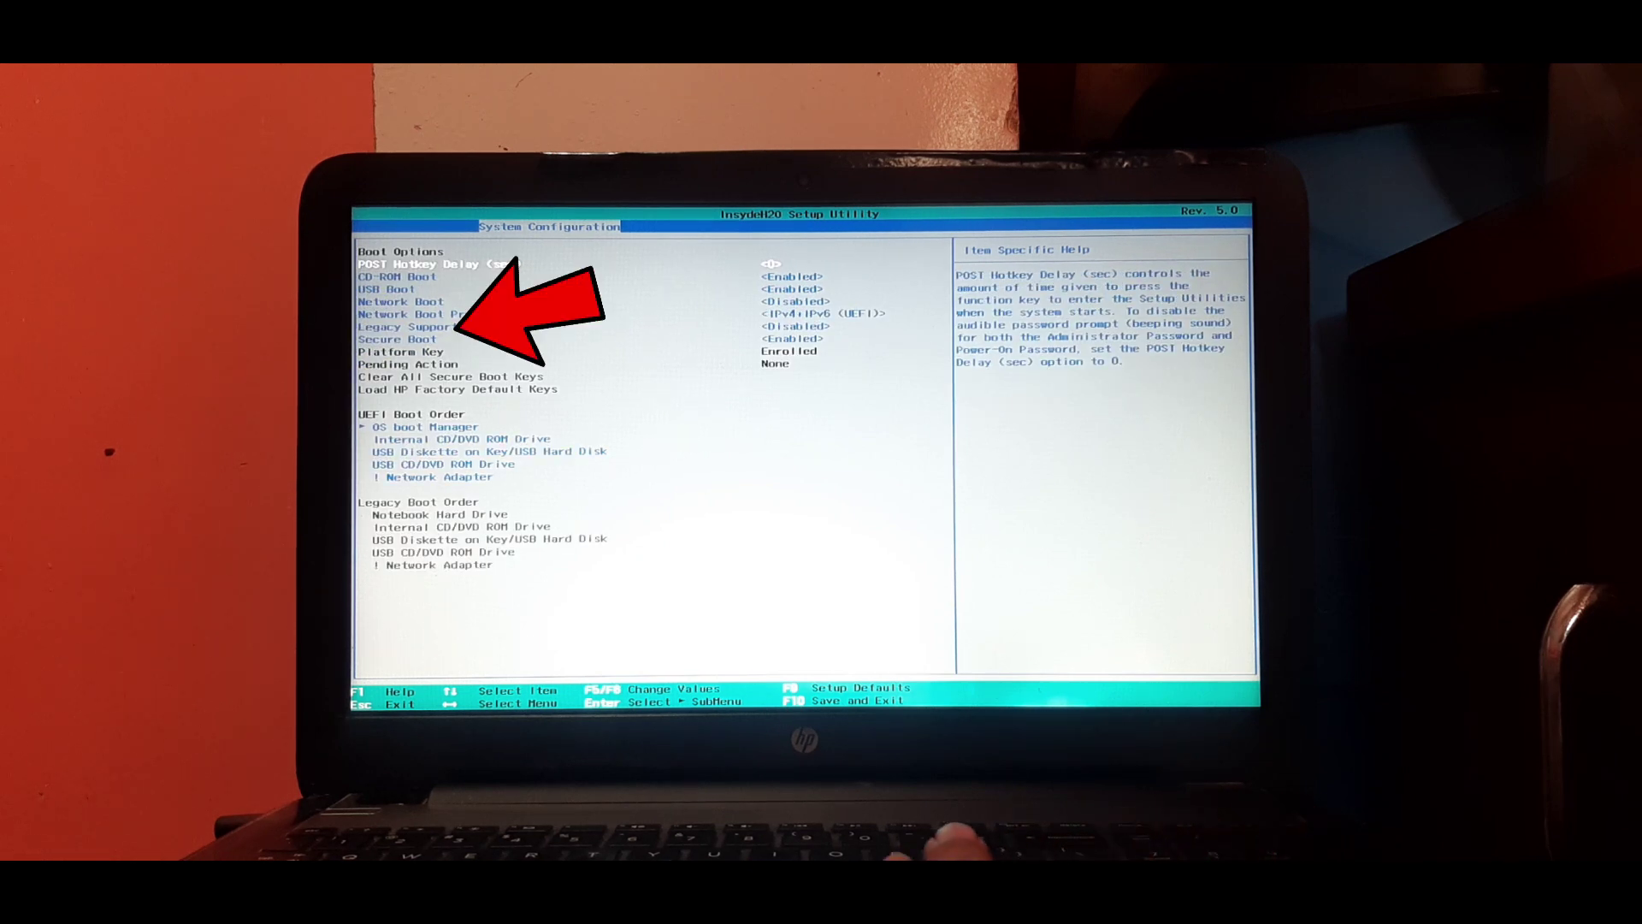
# Set Legacy Support to Enabled in the boot options and accept the boot-change warning.
pyautogui.press('Down')
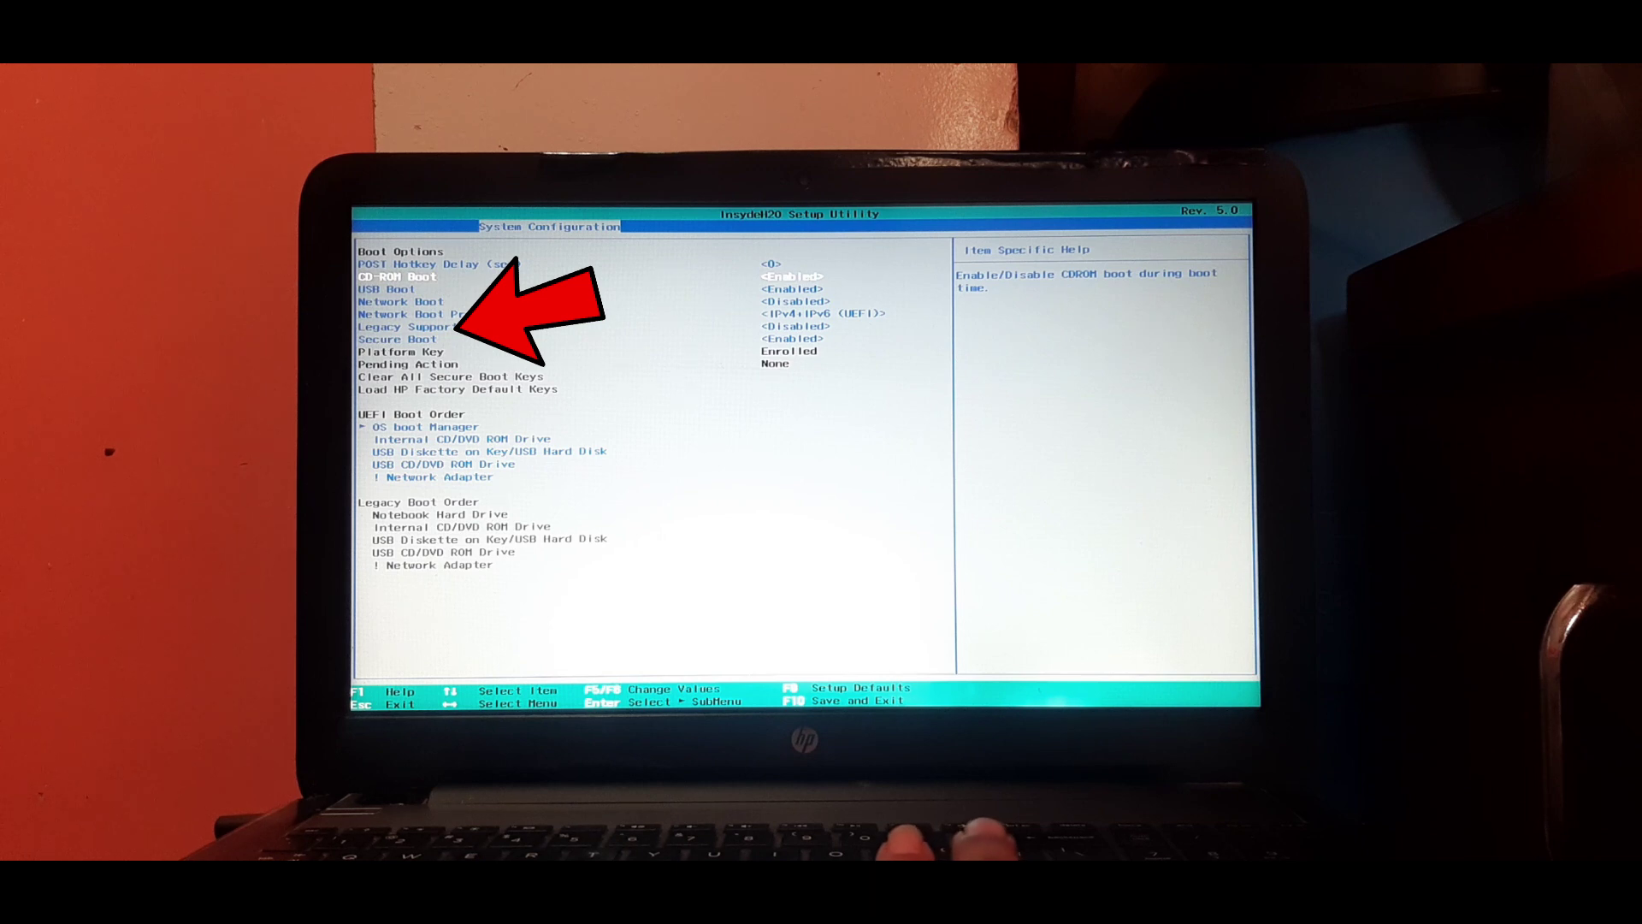
pyautogui.press('Down')
pyautogui.press('Down')
pyautogui.press('Down')
pyautogui.press('Down')
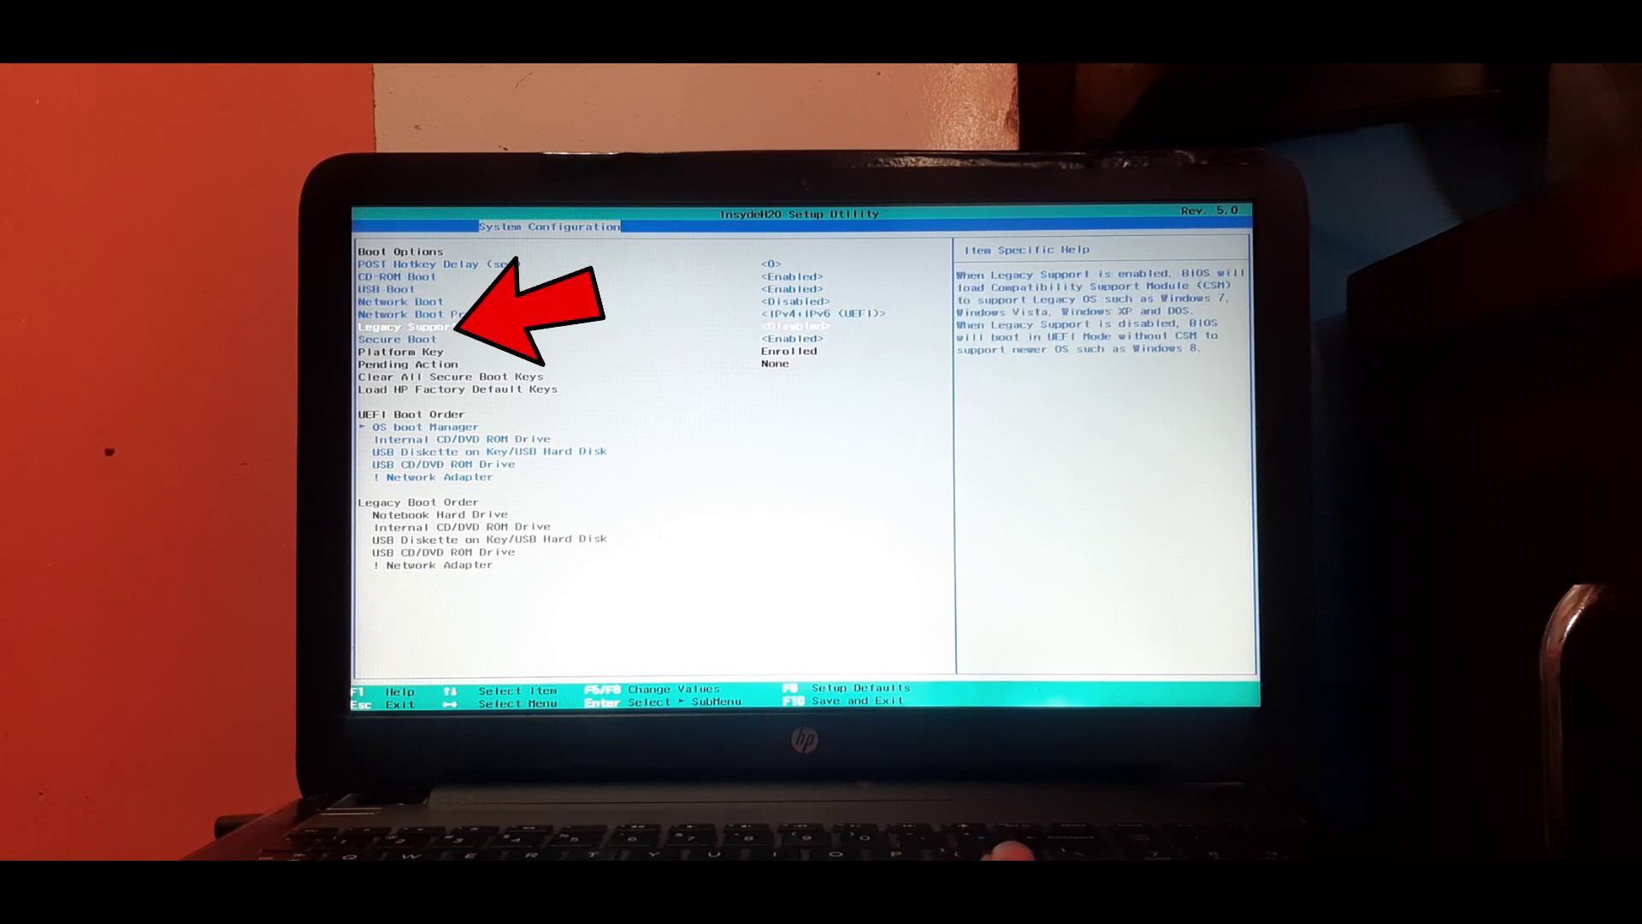
pyautogui.press('Return')
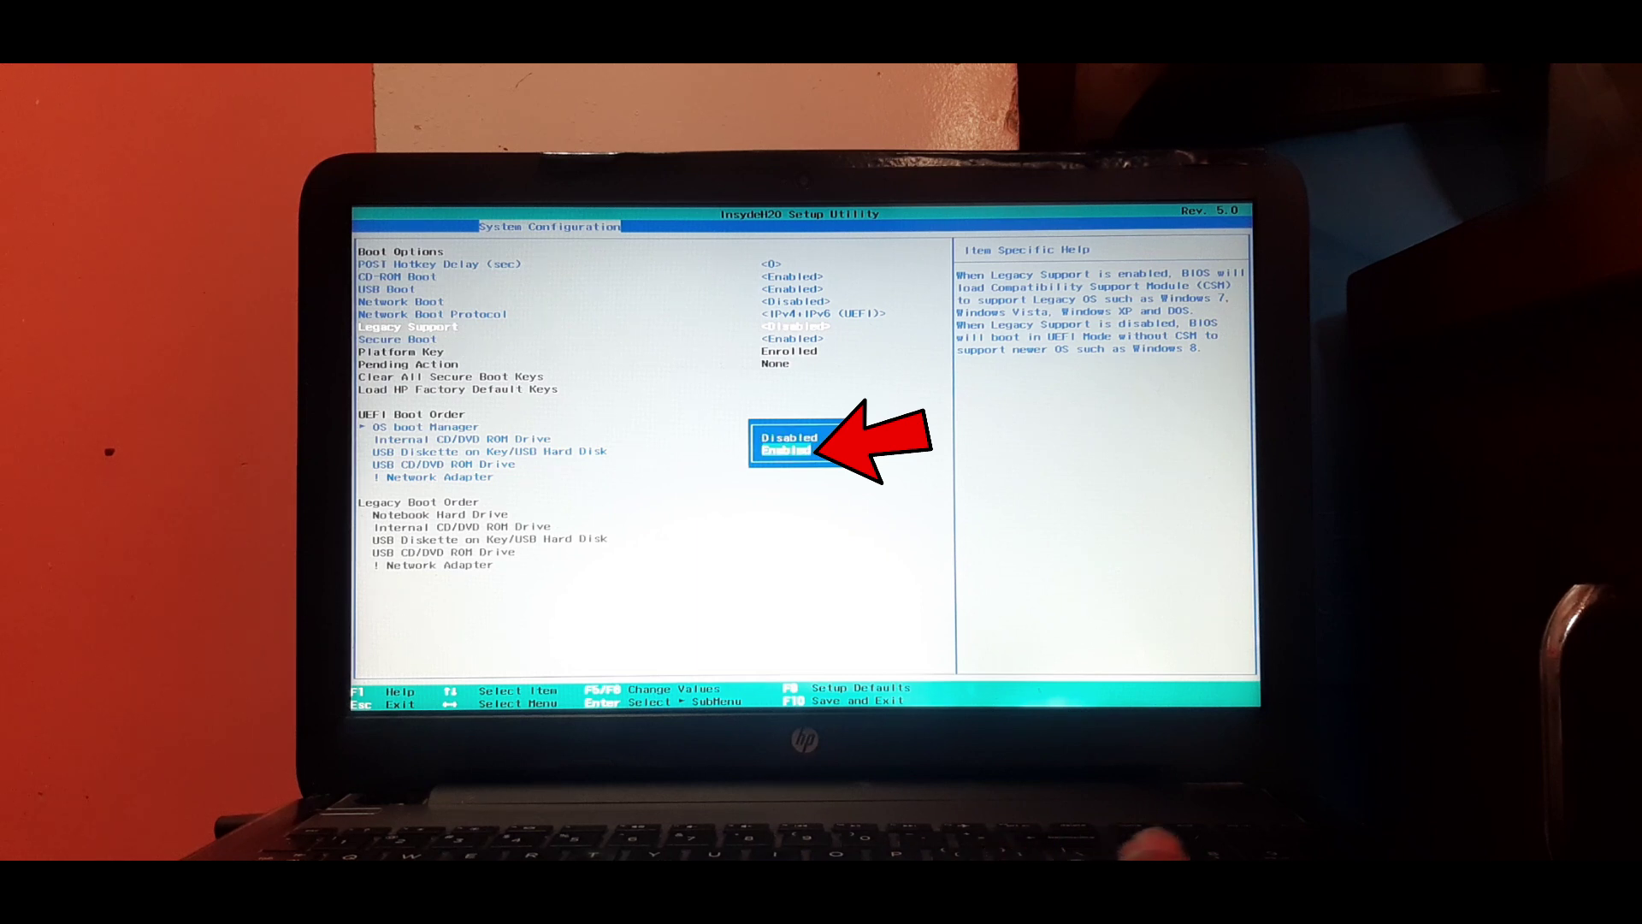
pyautogui.press('Return')
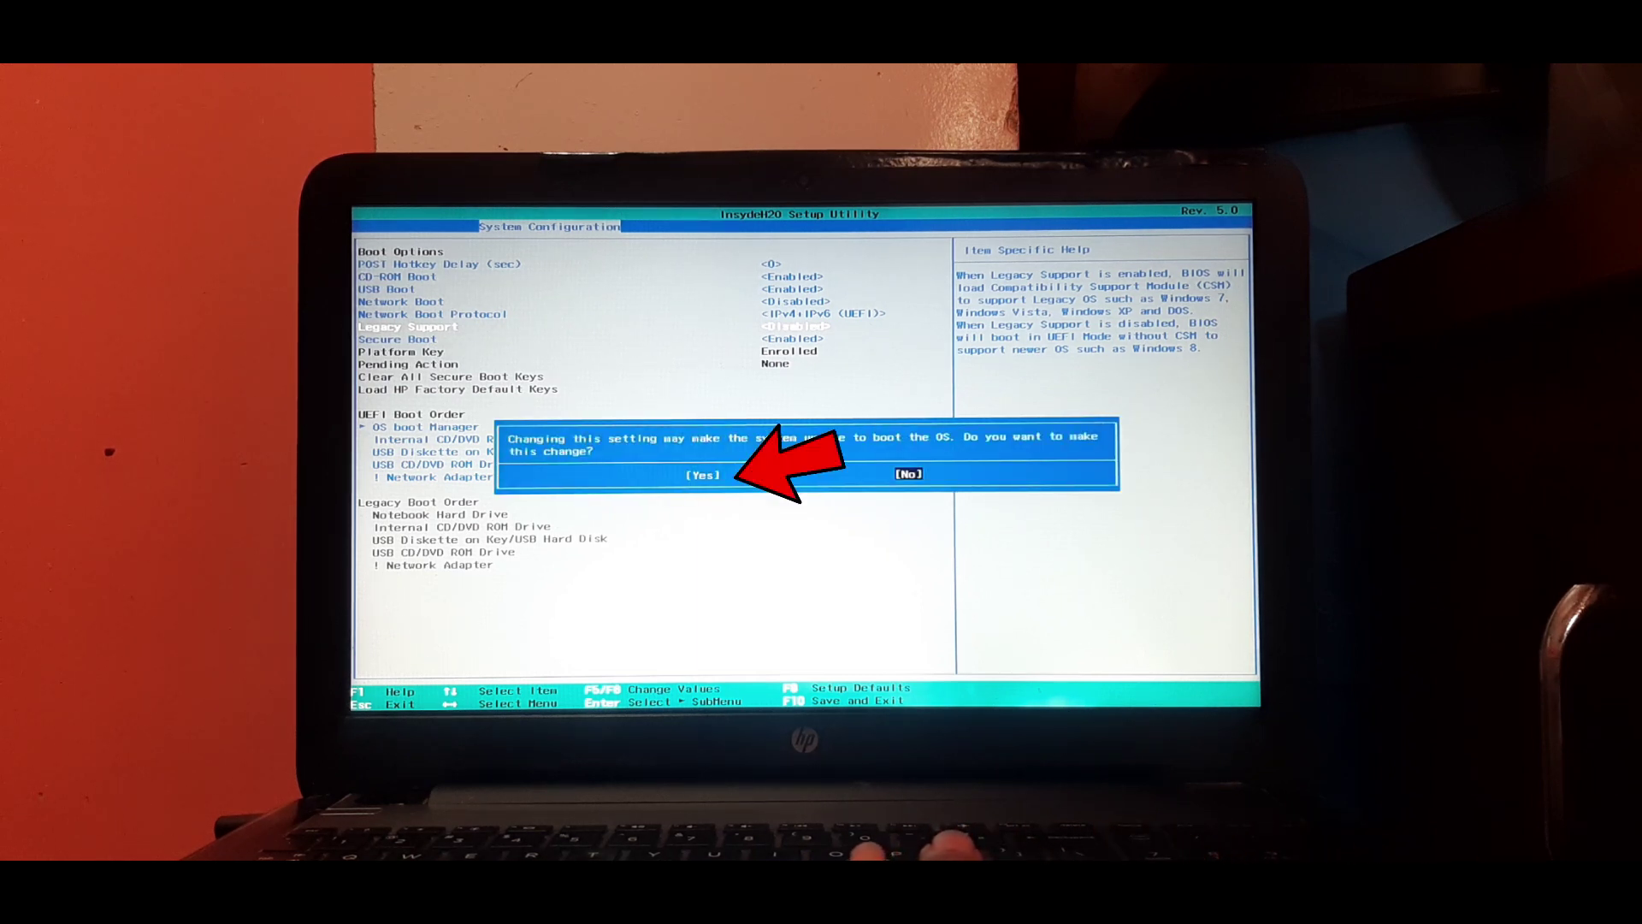
pyautogui.press('Return')
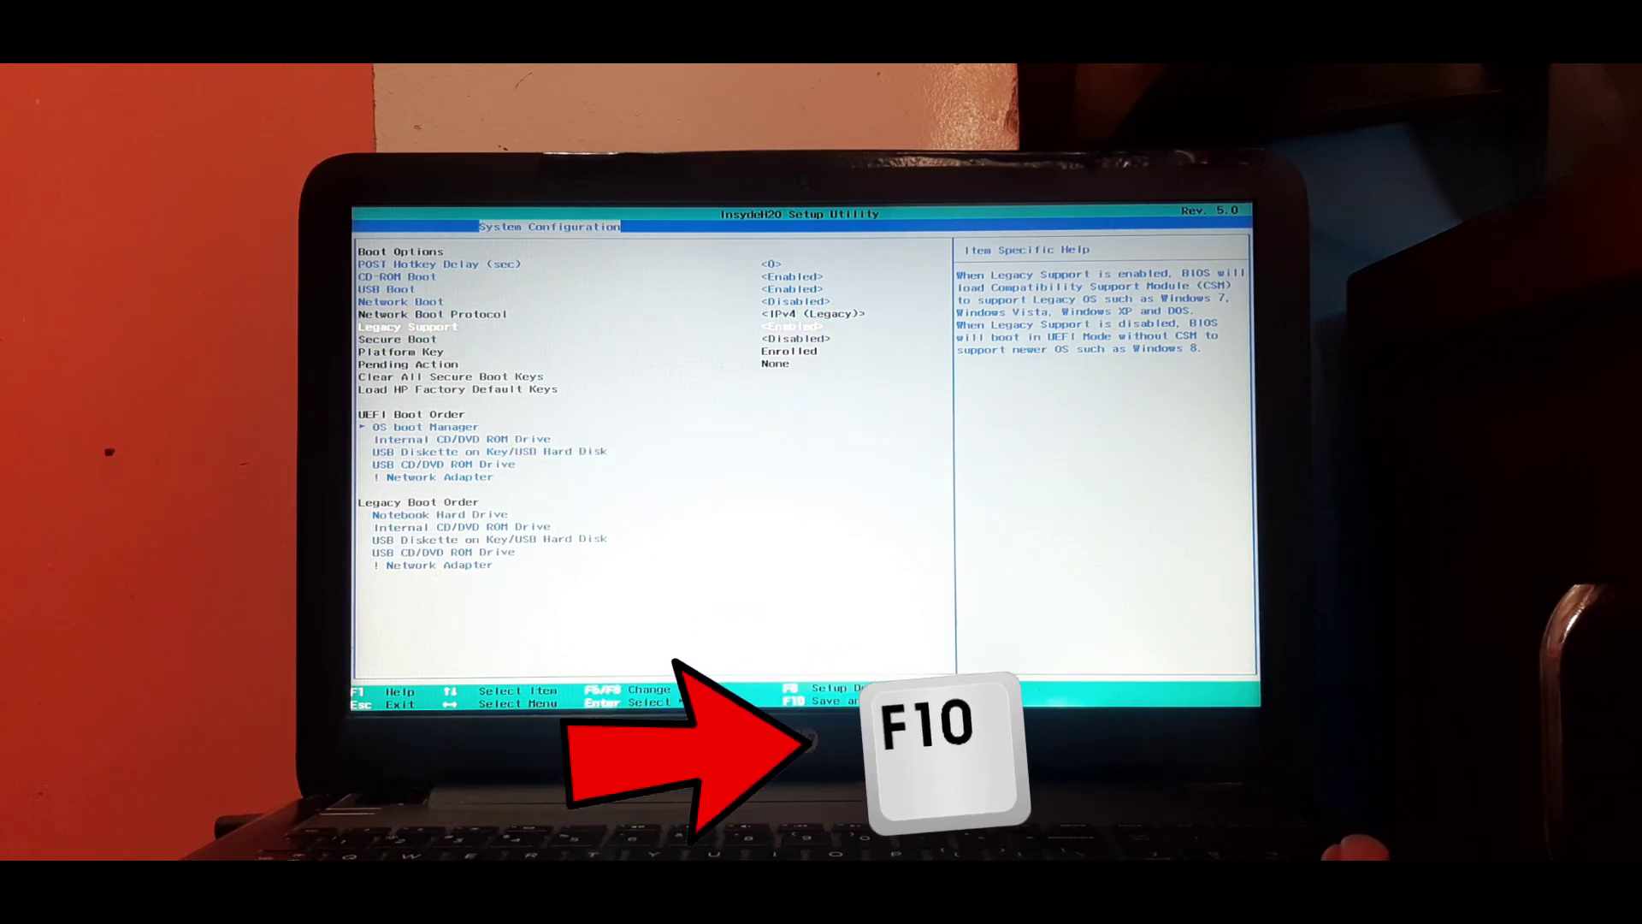
# Save the BIOS changes and exit, and enter the displayed pass code to complete the operating system boot mode change.
pyautogui.press('F10')
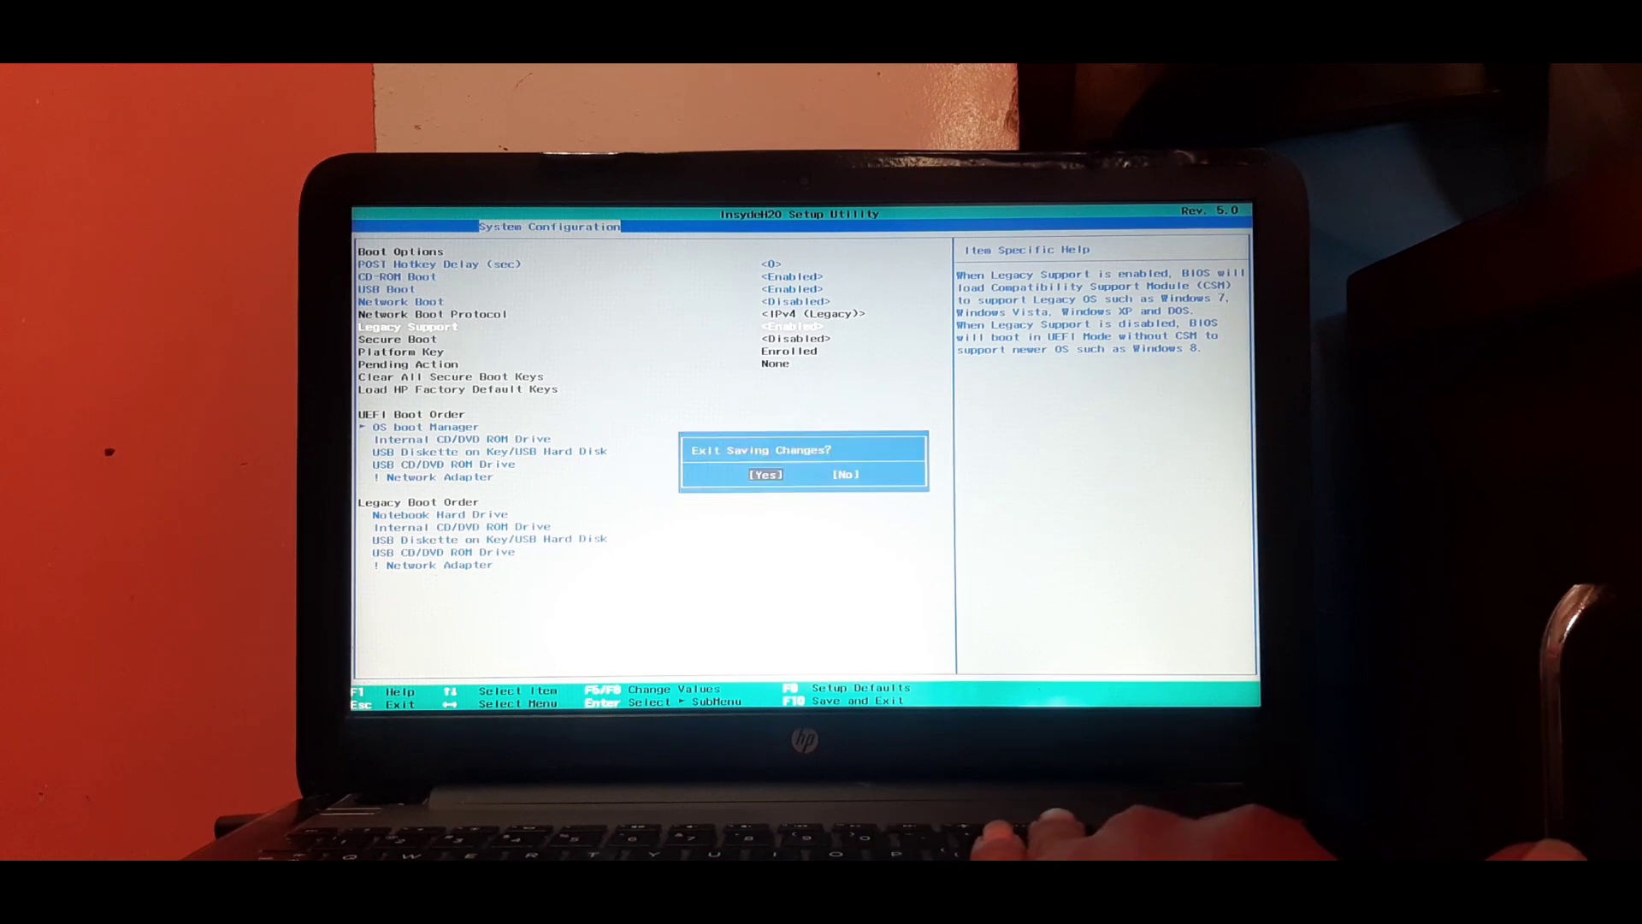
pyautogui.press('Return')
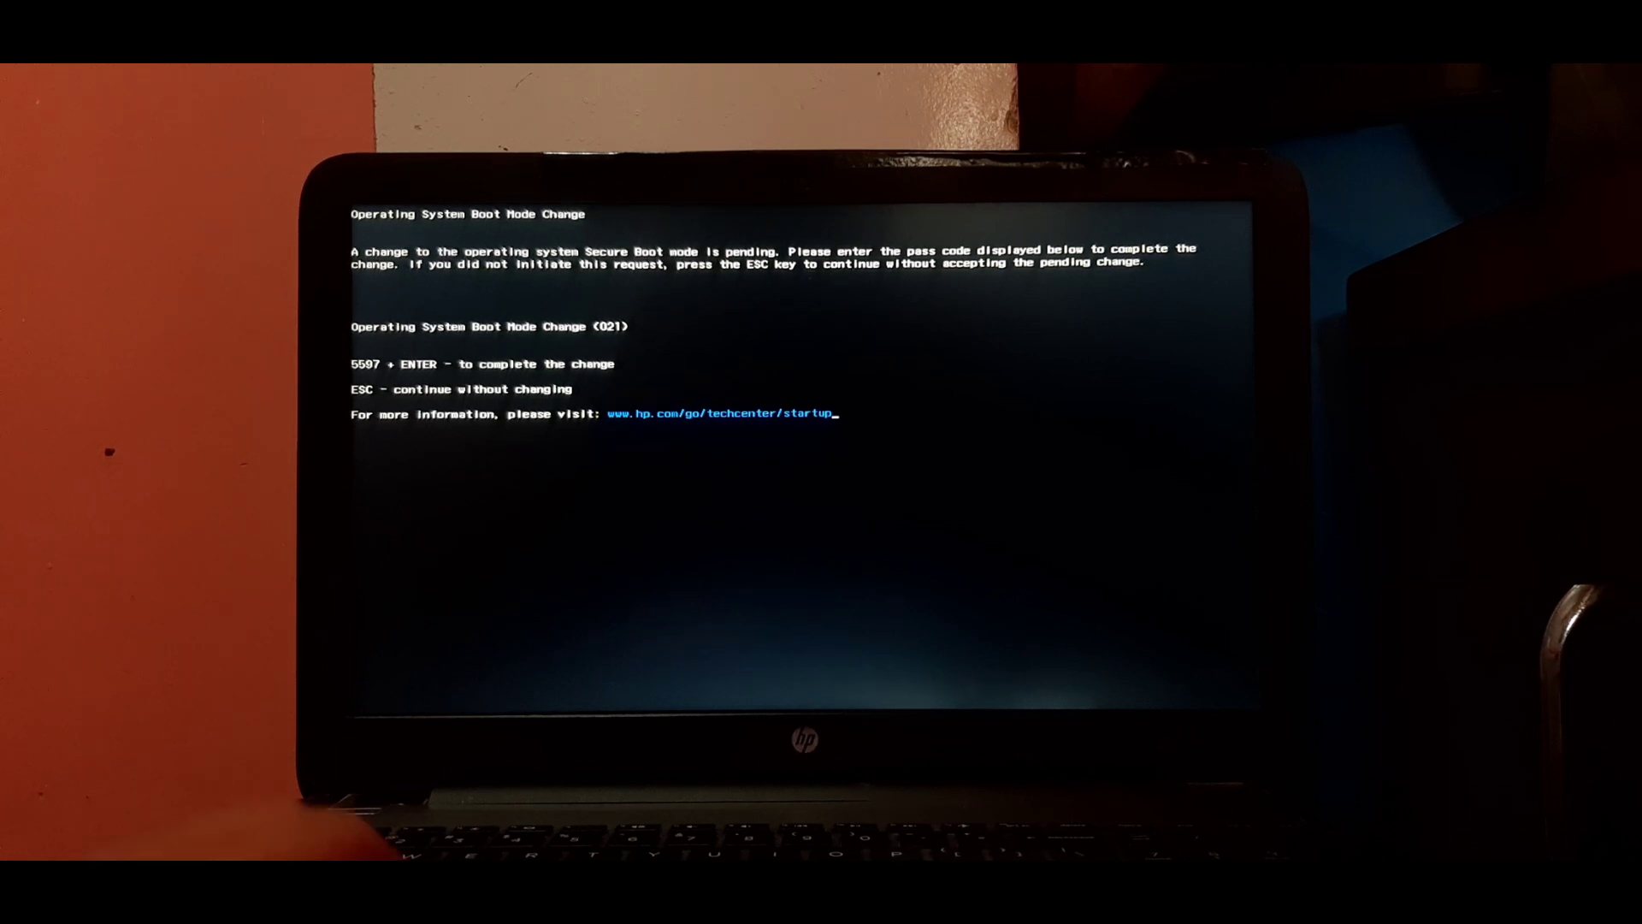
pyautogui.write('5597')
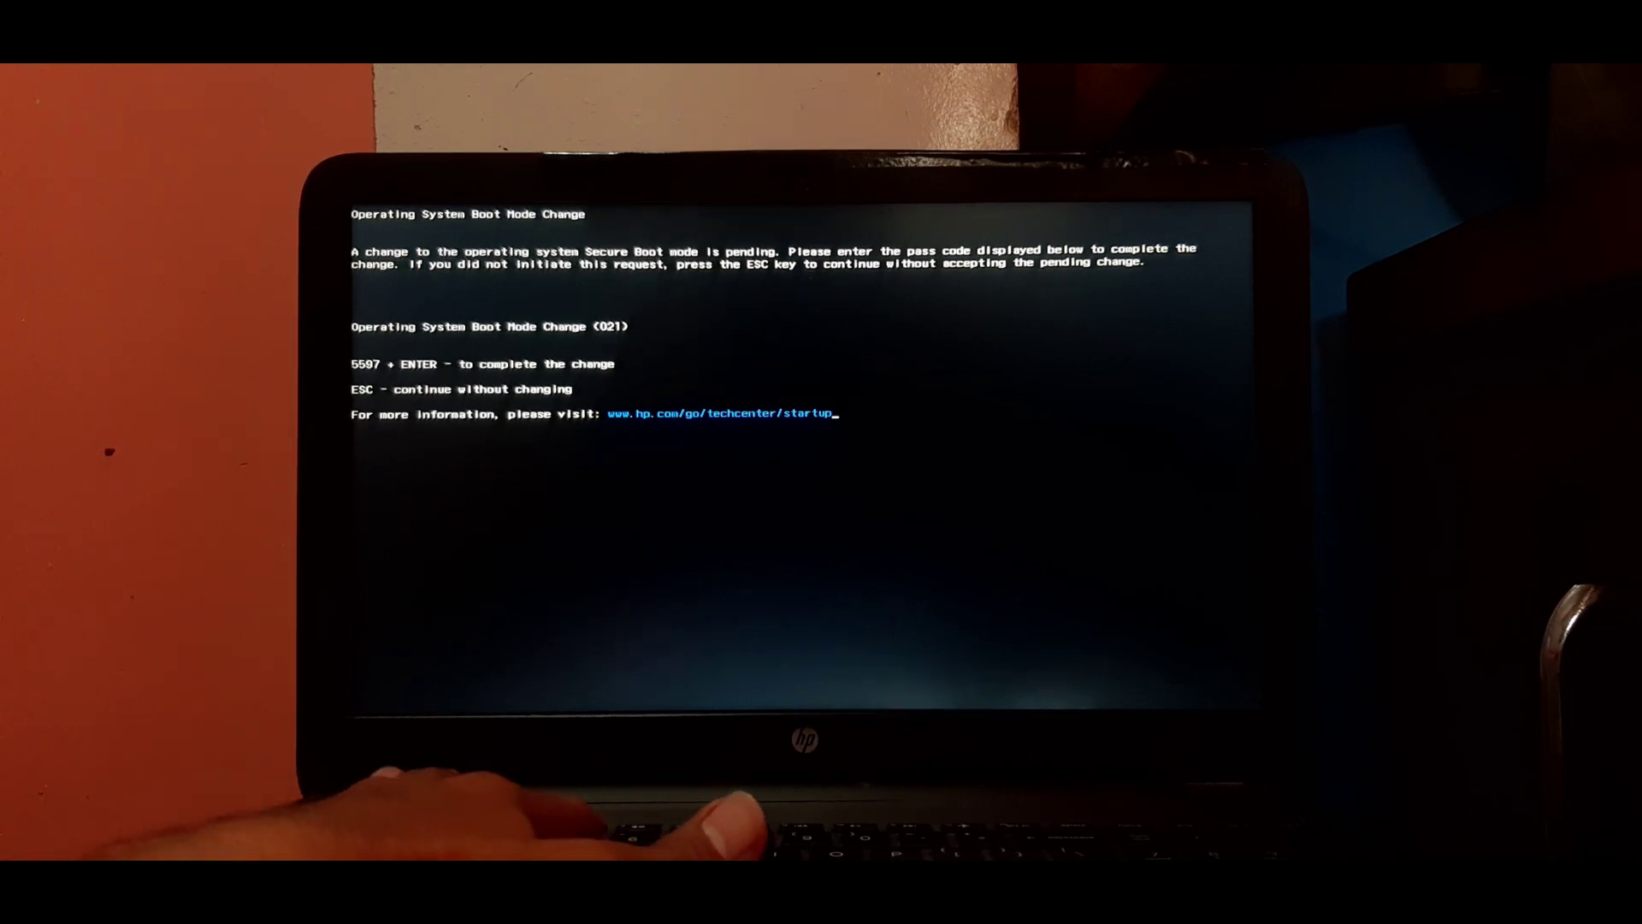
pyautogui.press('Return')
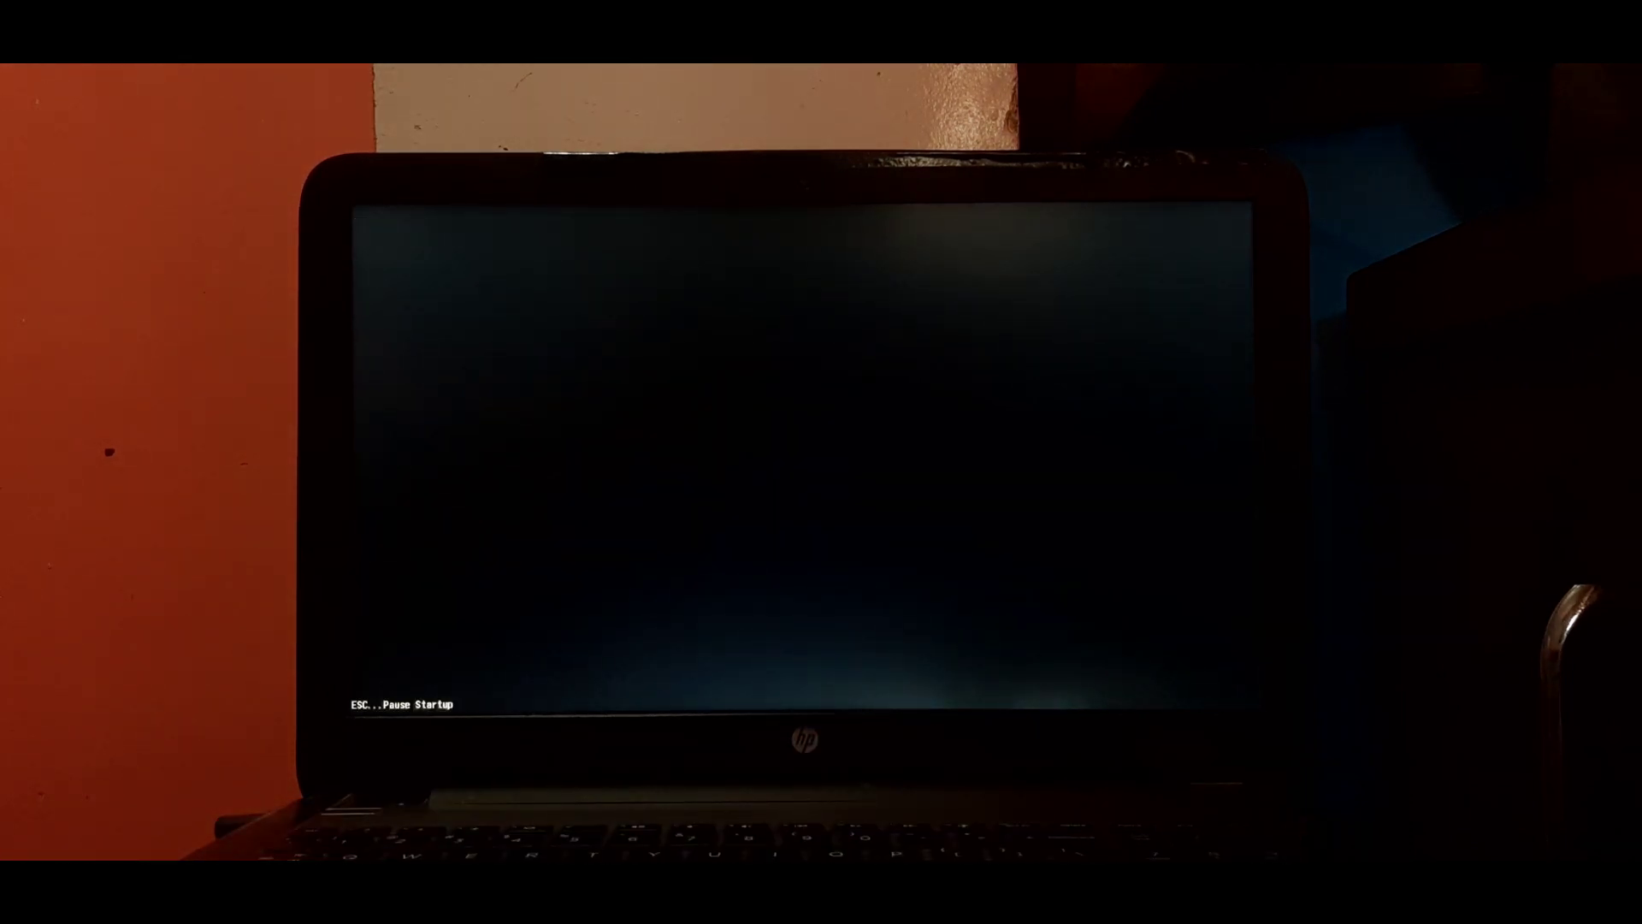
# Pause the startup, bring up the Boot Device Options and boot from USB Hard Drive (UEFI) - SanDisk.
pyautogui.press('Escape')
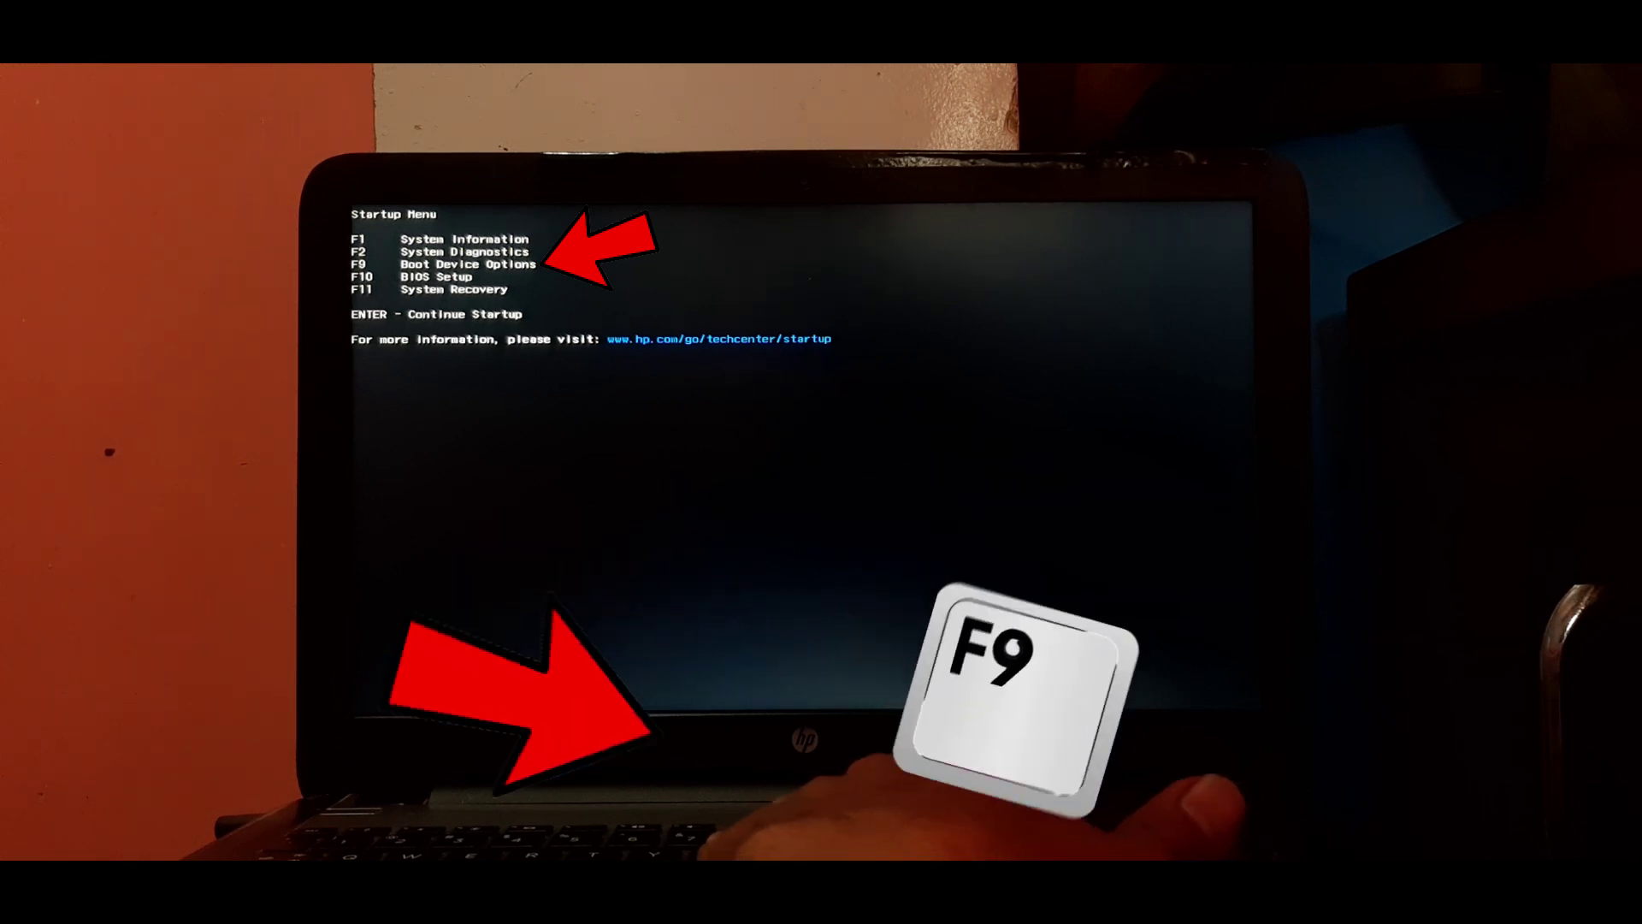
pyautogui.press('F9')
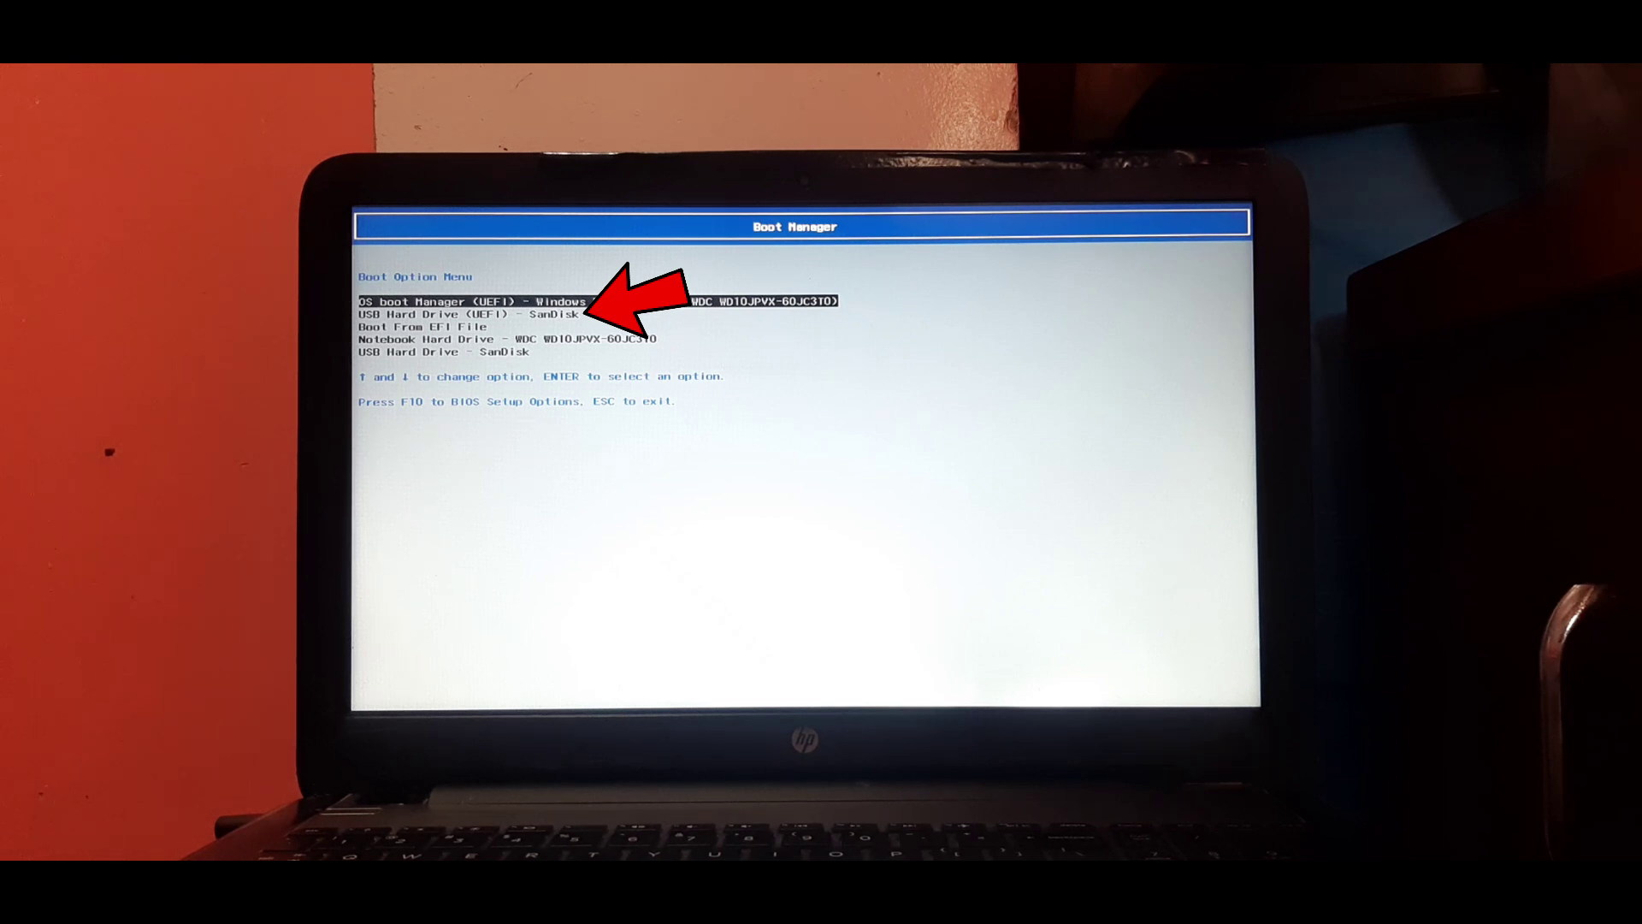
pyautogui.press('Down')
pyautogui.press('Return')
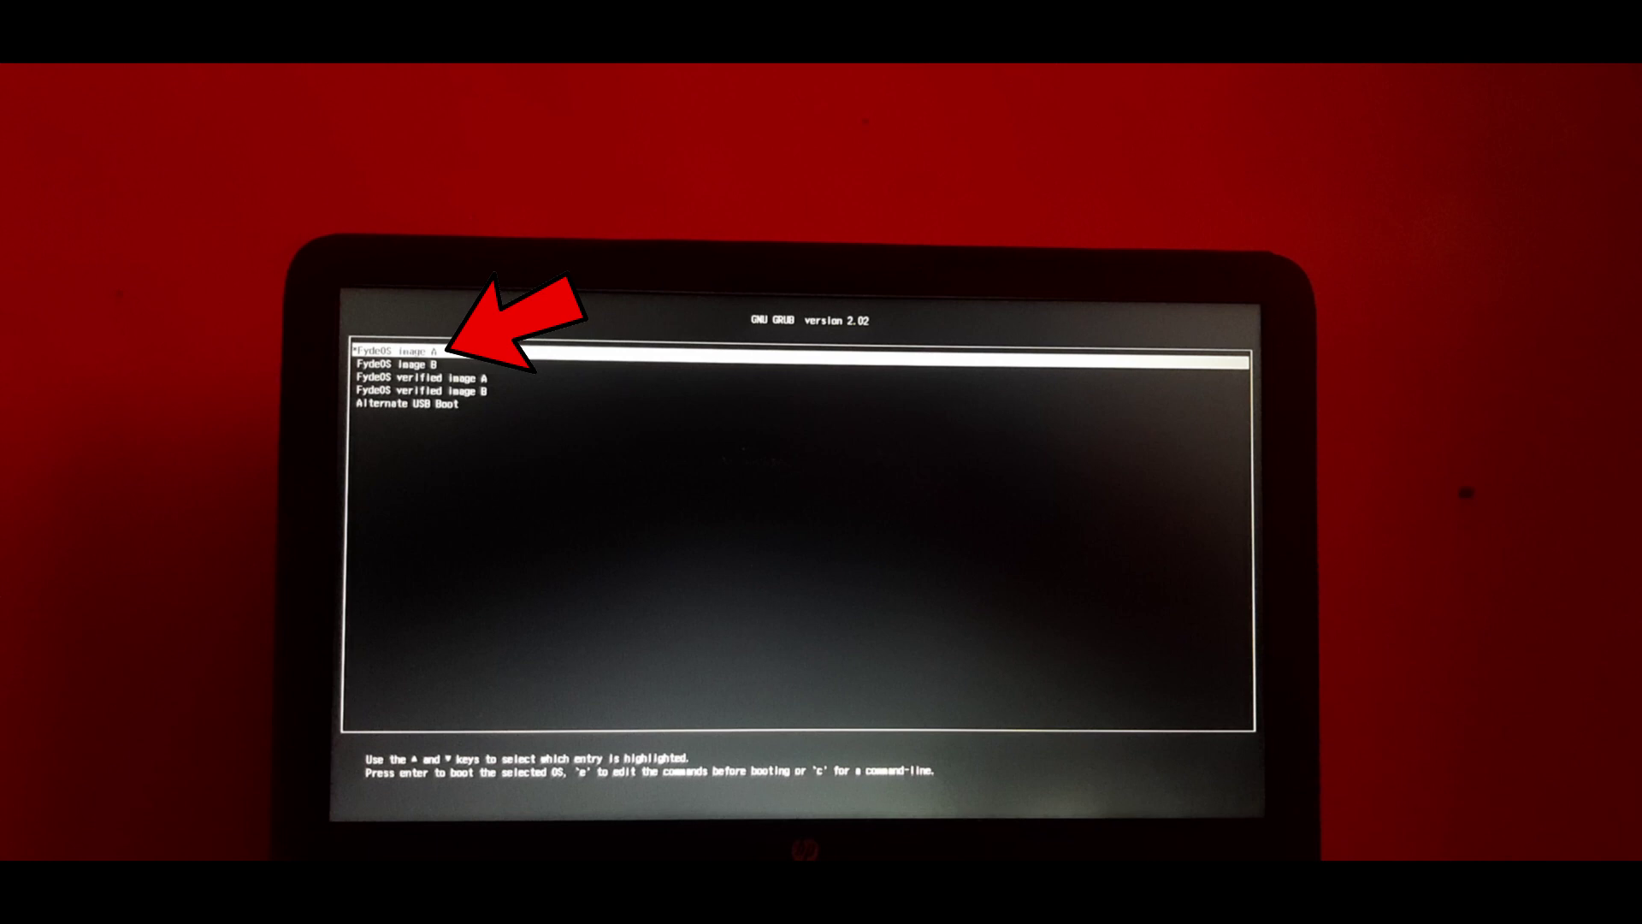
# Boot FydeOS image A and accept English (United States) as the language with the US keyboard.
pyautogui.press('Return')
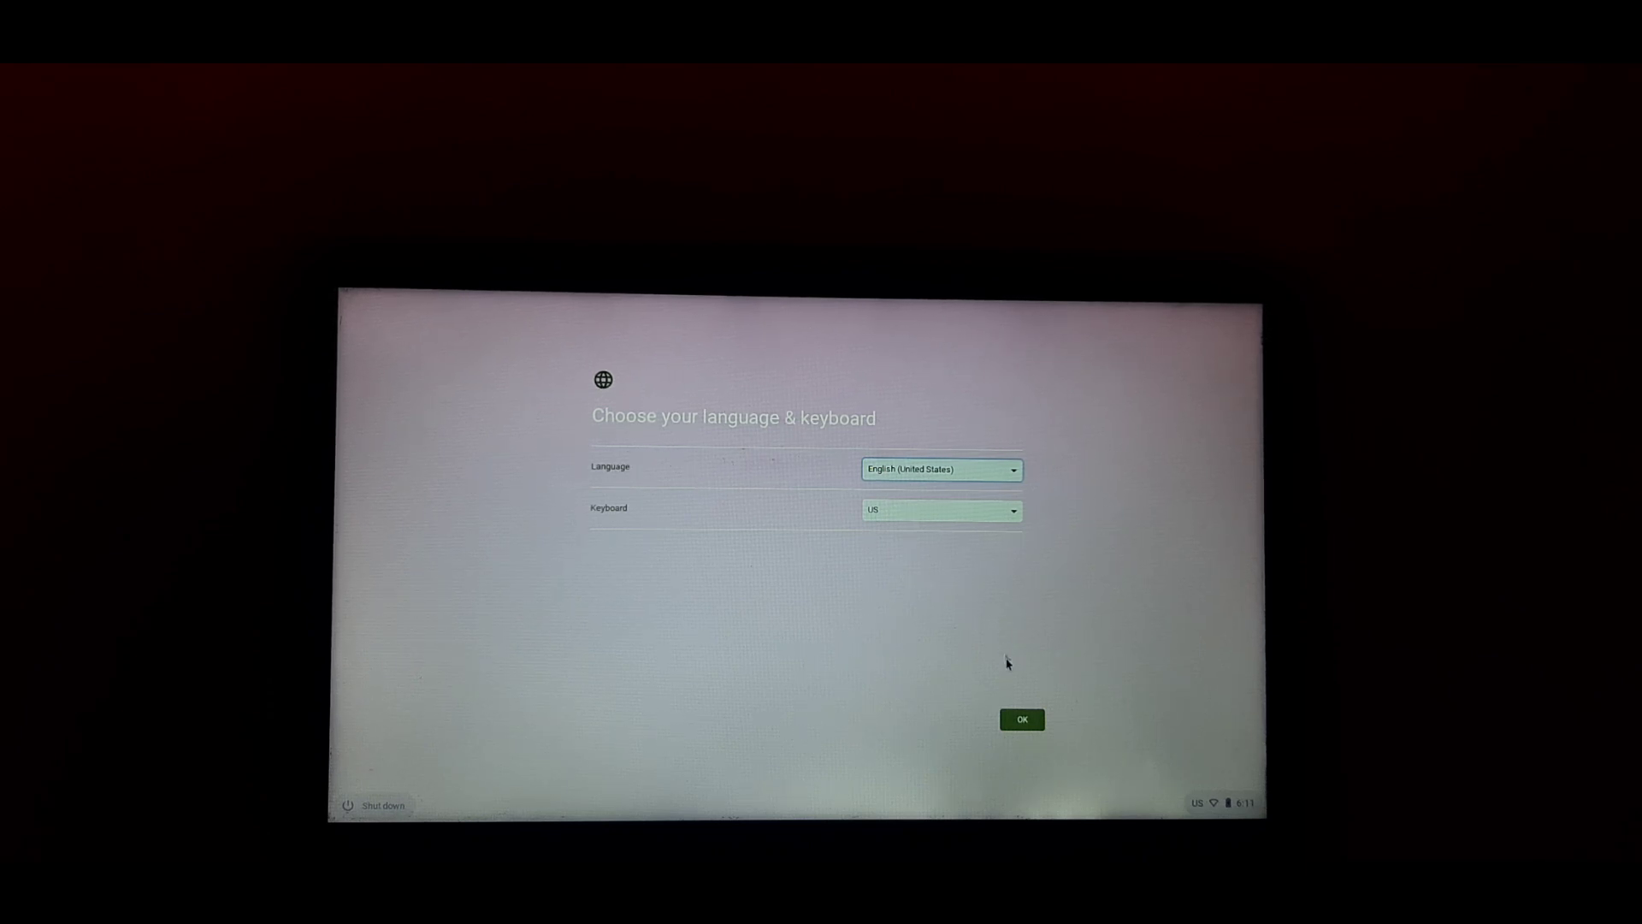
pyautogui.click(1018, 721)
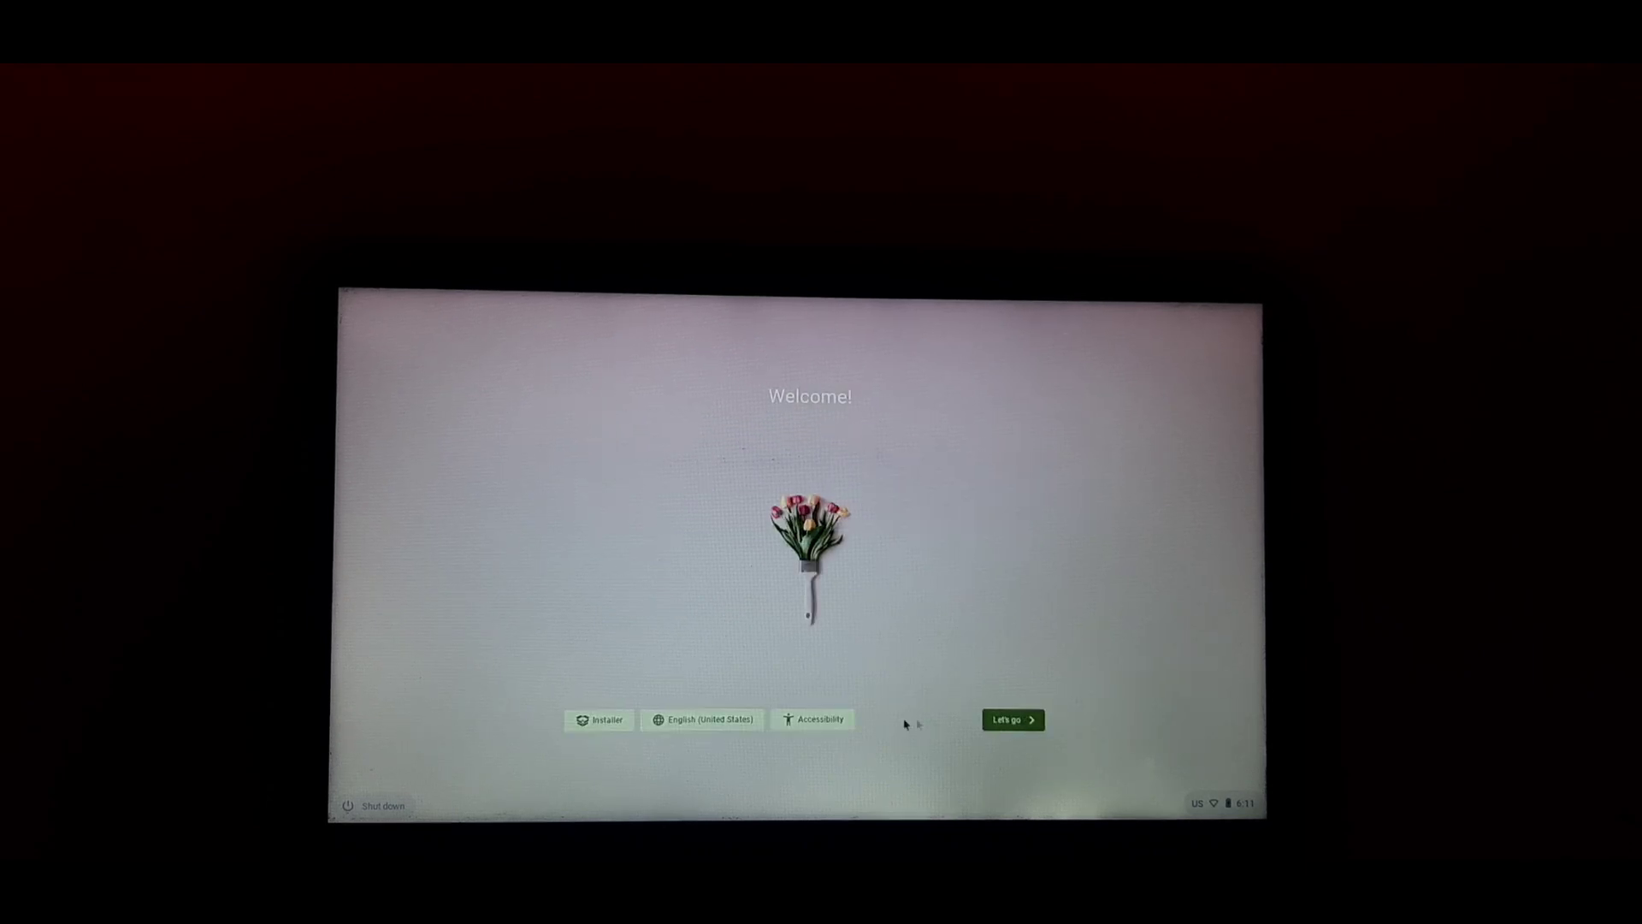